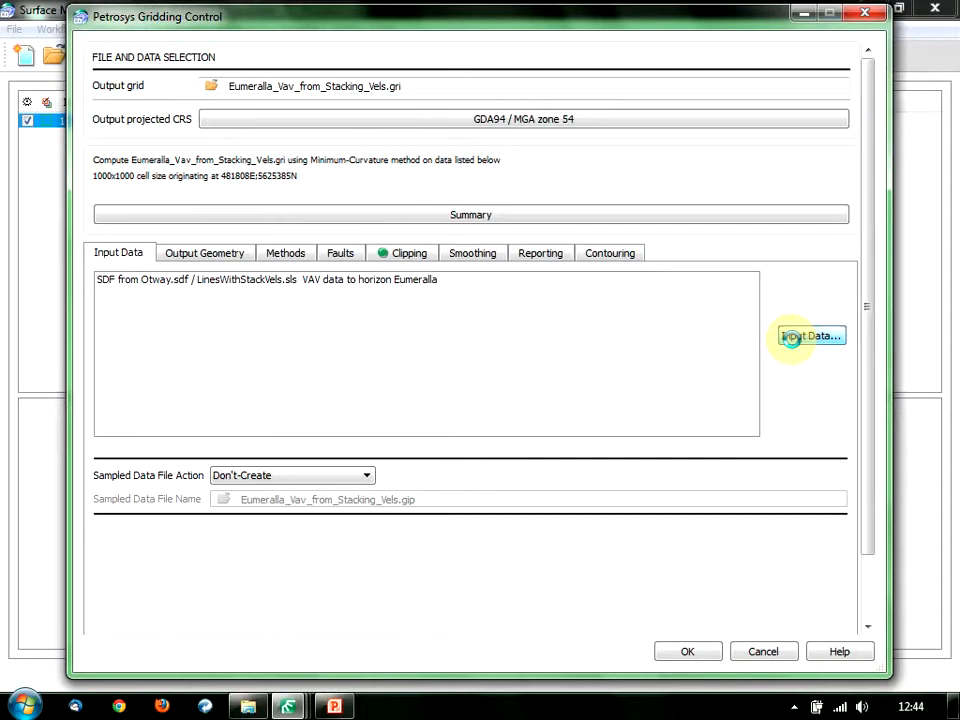
Review the Eumeralla input horizon selection and close it unchanged.
scroll(618, 416, "down", 1)
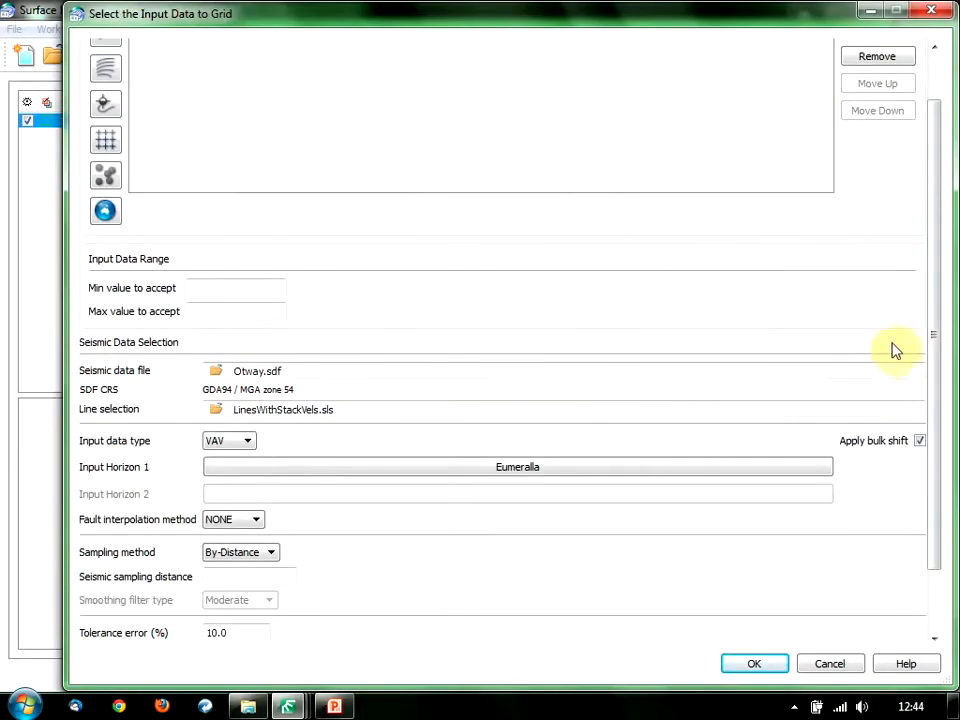
left_click_drag(929, 337, 932, 412)
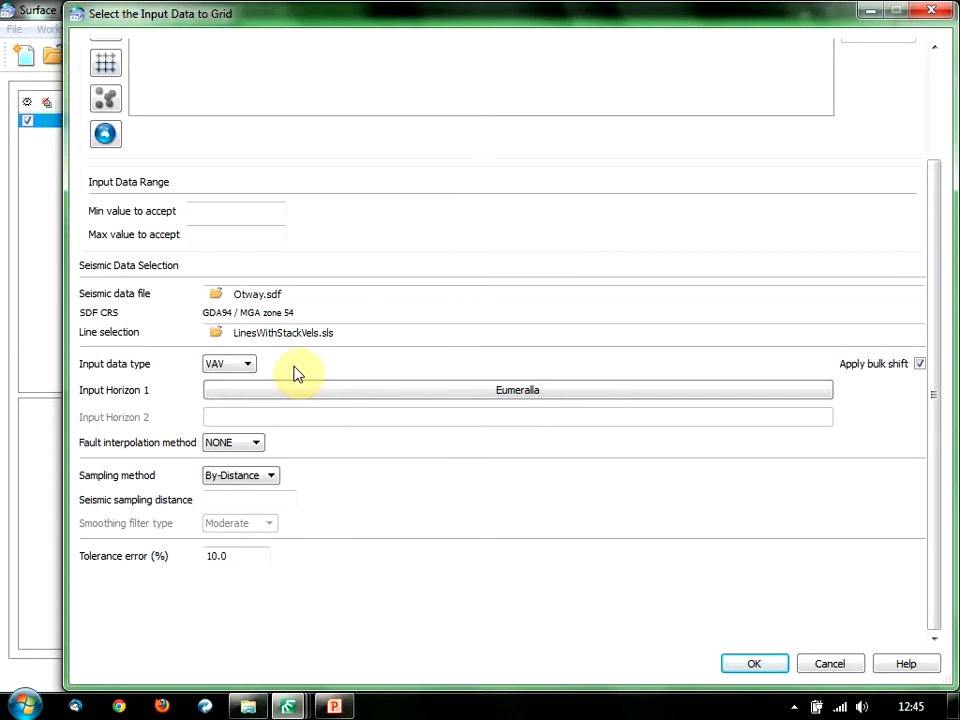
left_click(430, 403)
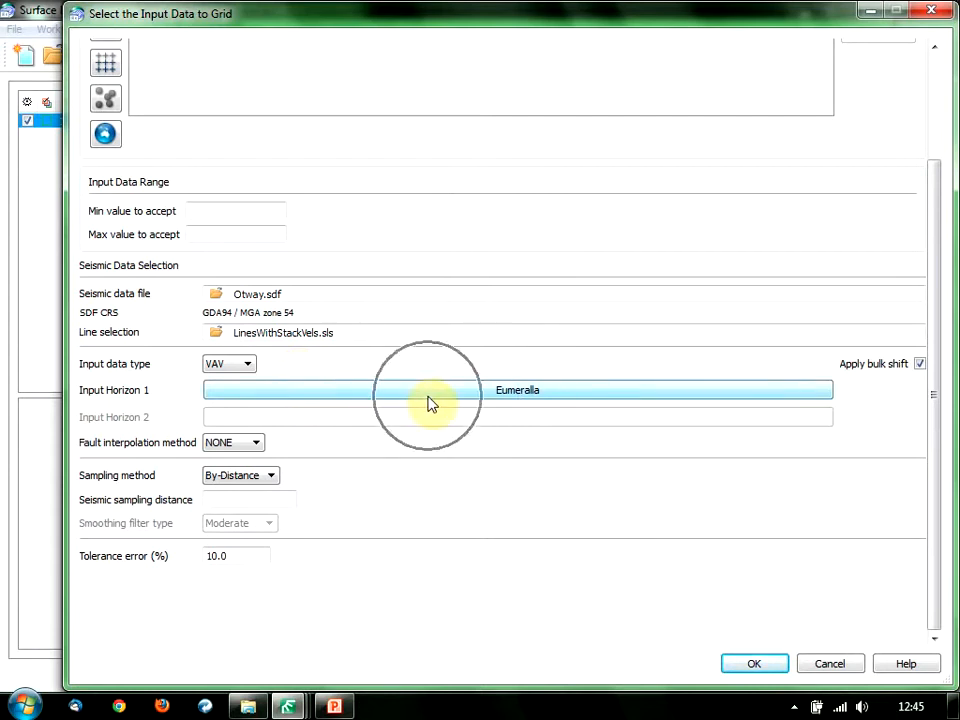
left_click(826, 667)
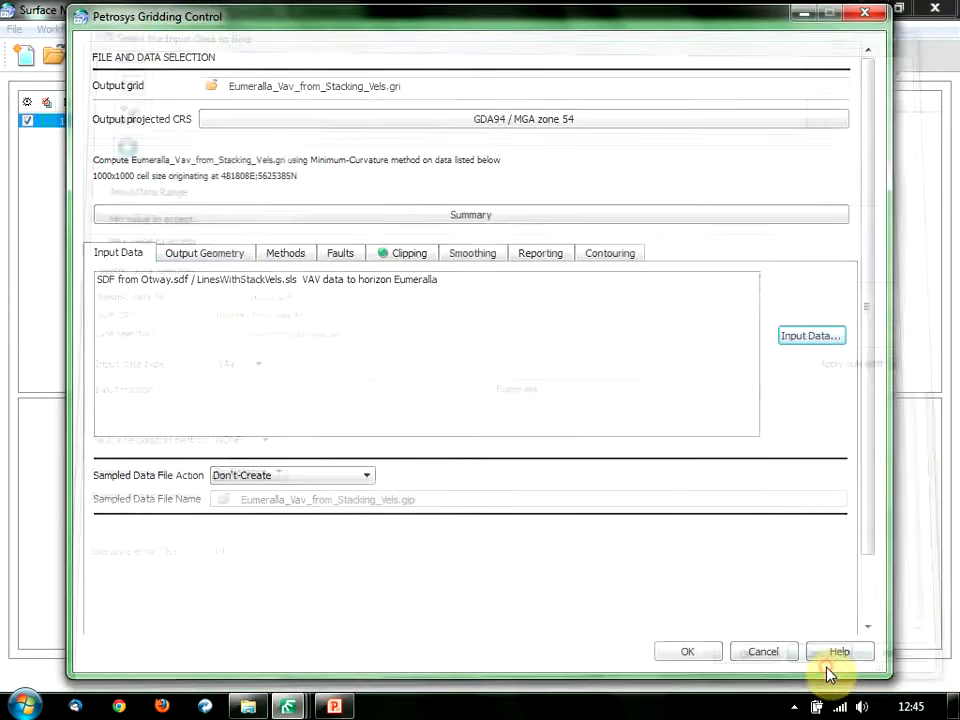
Look through the WORKSHOP output geometry, gridding method and clipping settings, then cancel Gridding Control.
left_click(231, 255)
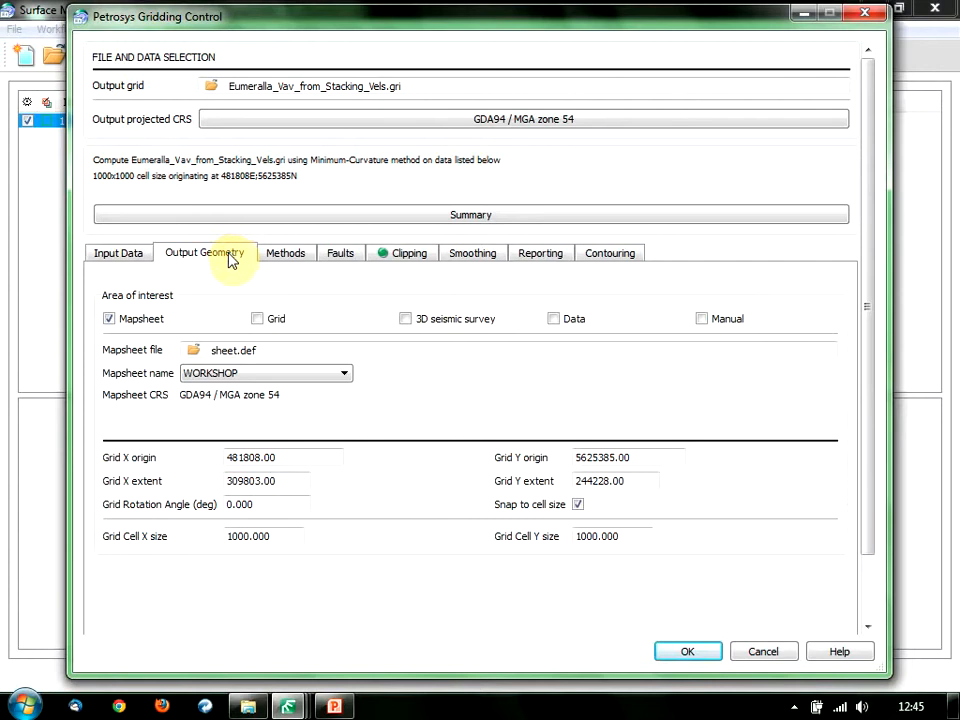
left_click(266, 374)
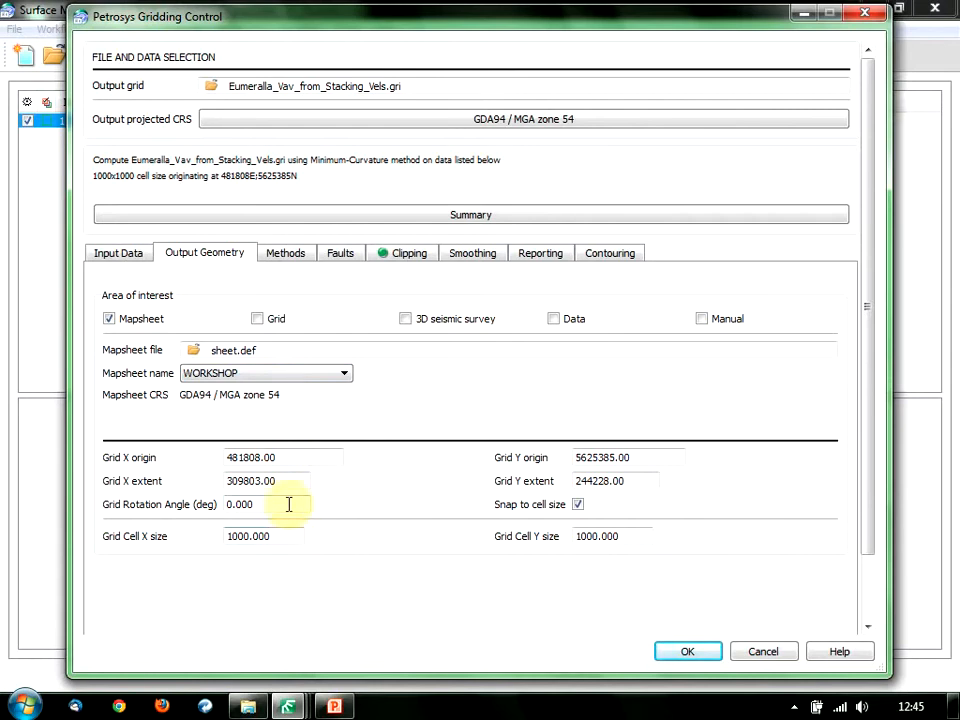
left_click(289, 257)
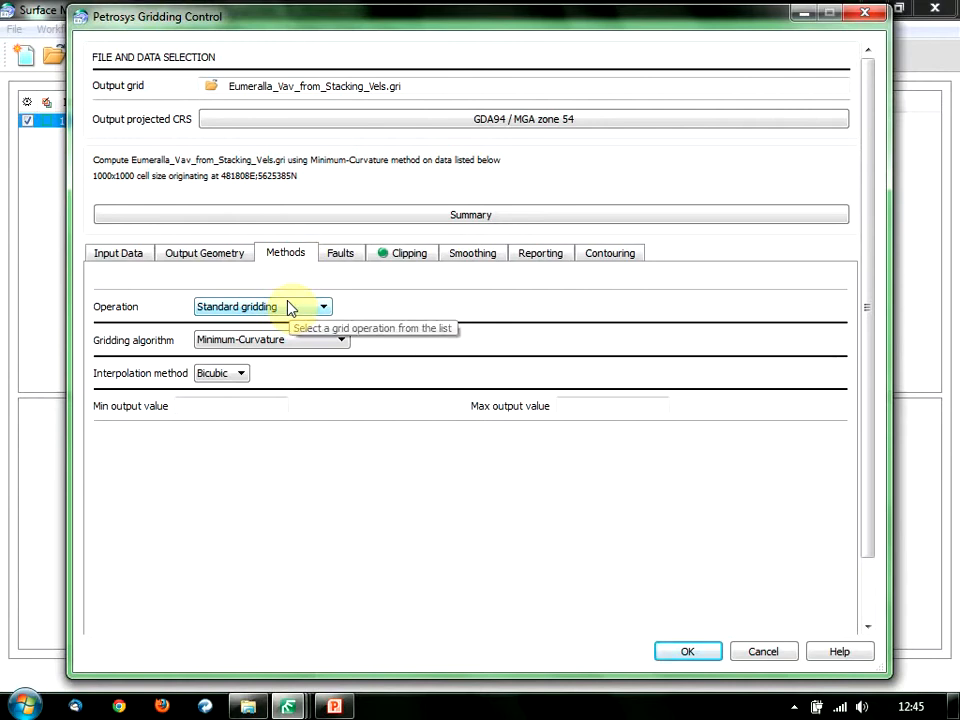
left_click(408, 258)
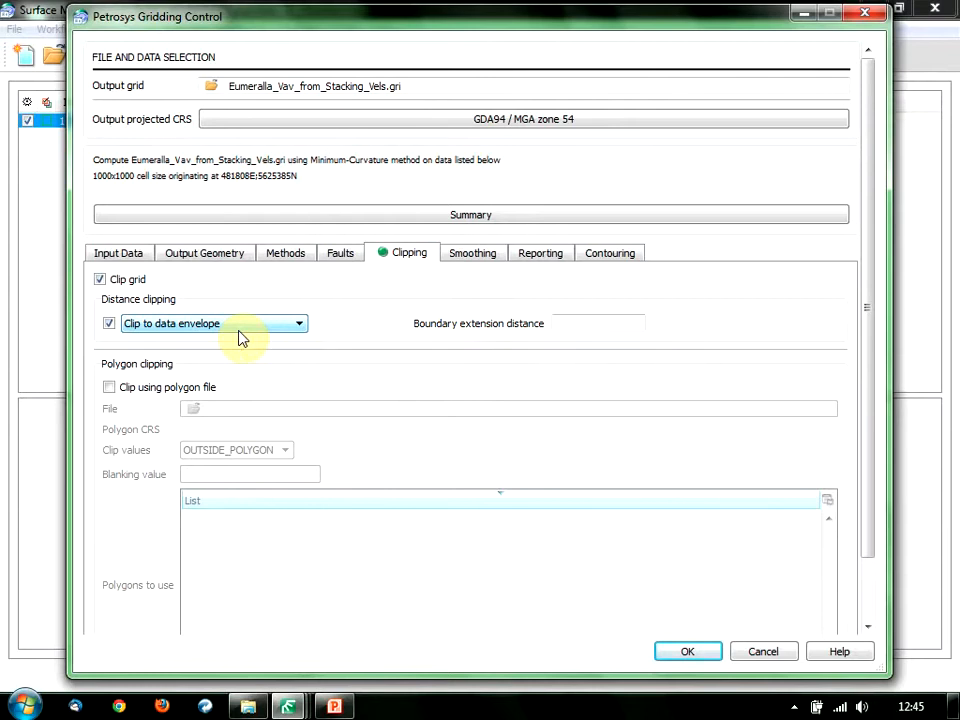
left_click(760, 652)
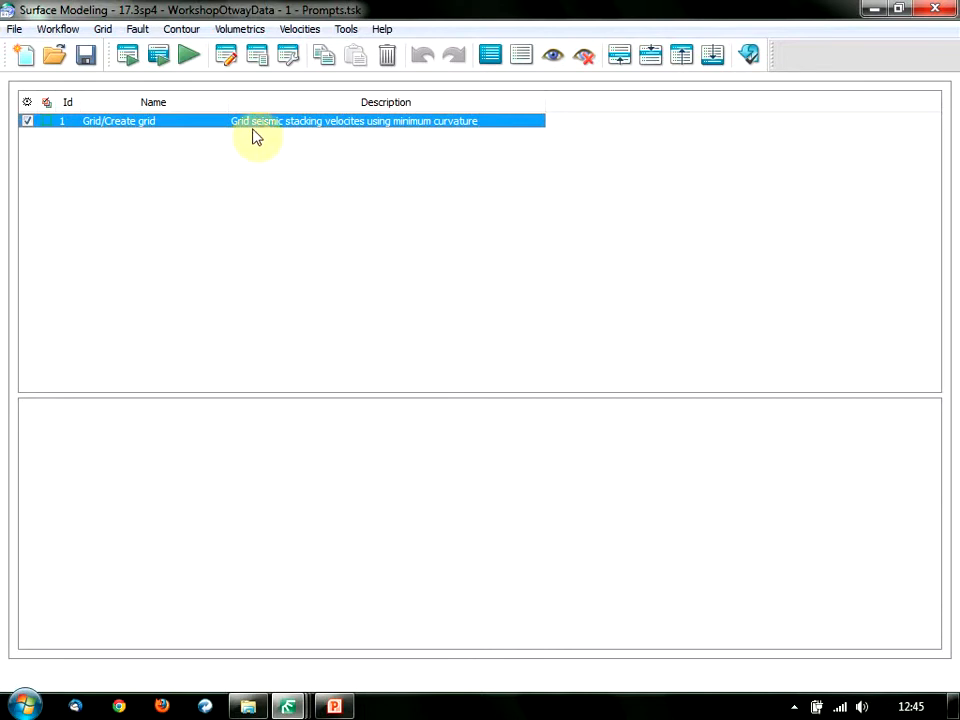
left_click(294, 64)
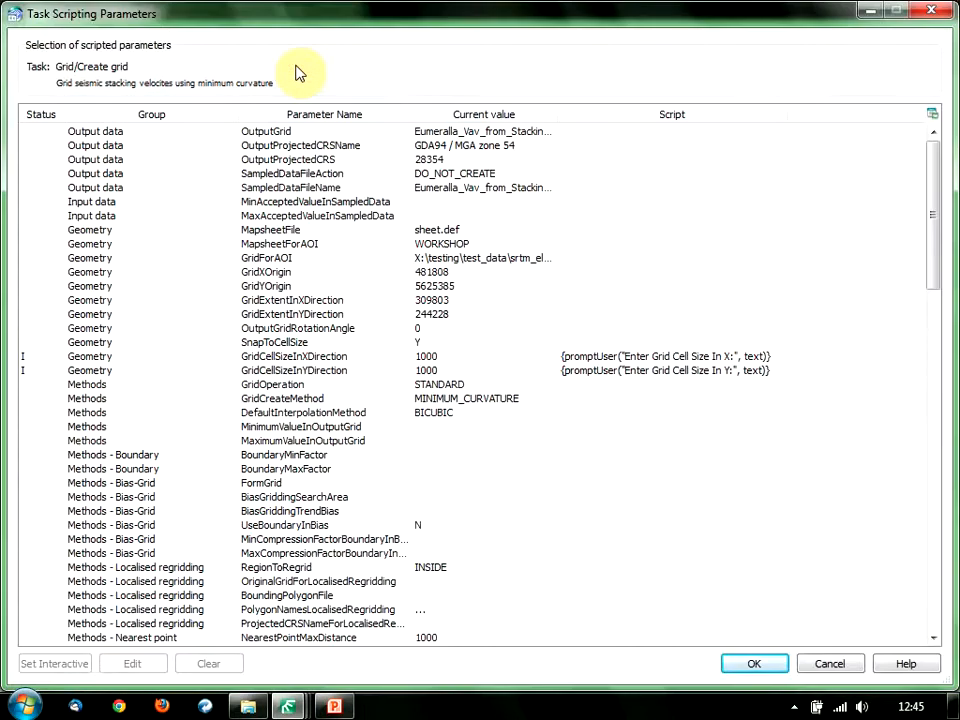
left_click(313, 162)
left_click(50, 114)
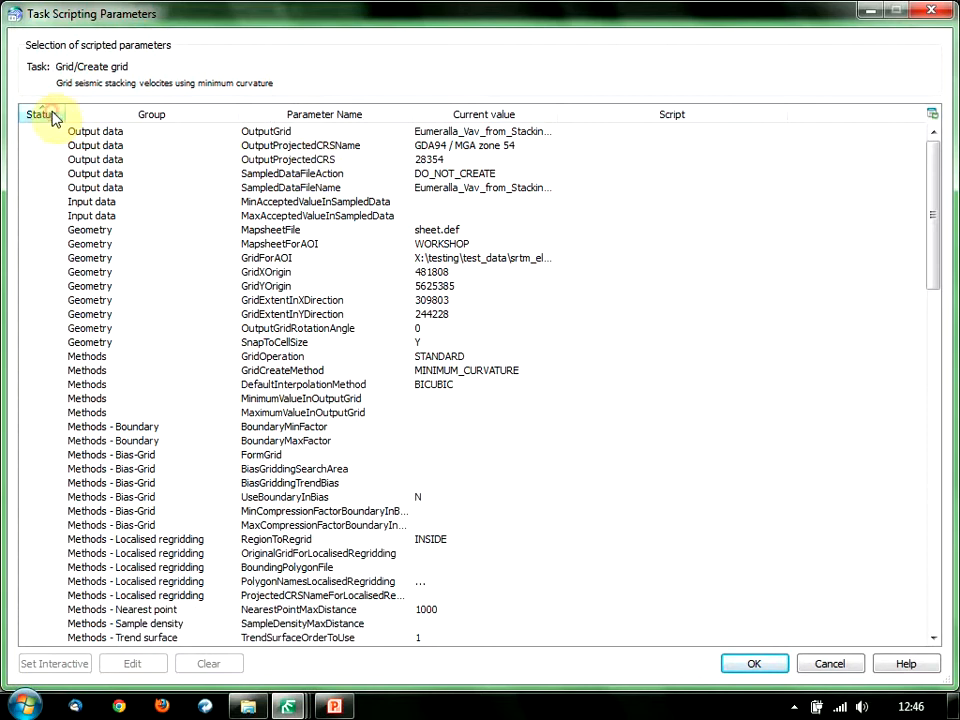
left_click(50, 114)
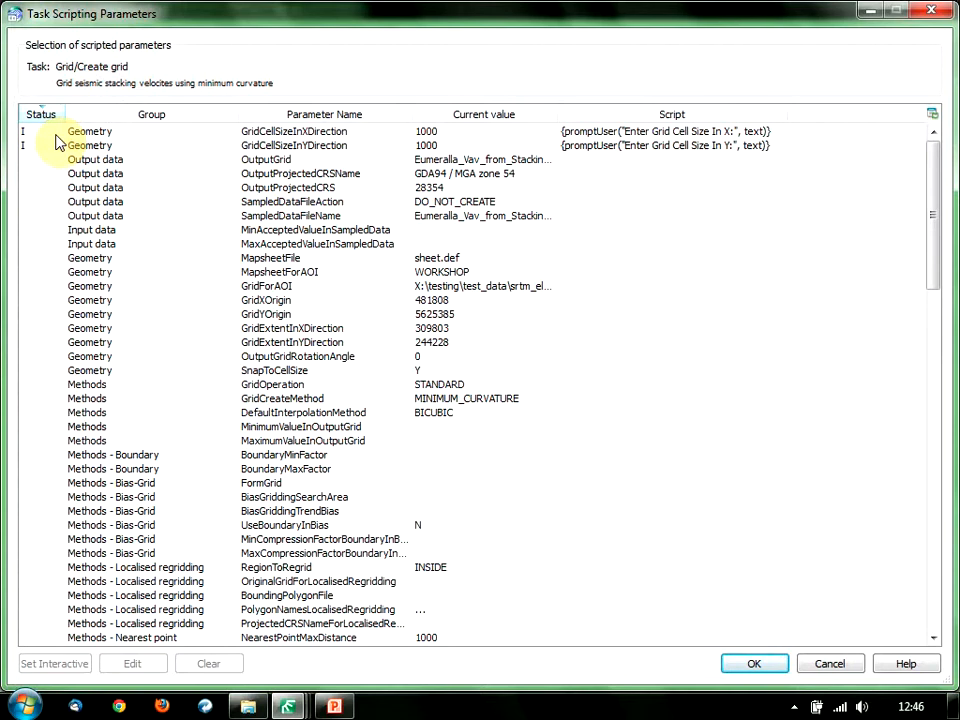
left_click(57, 134)
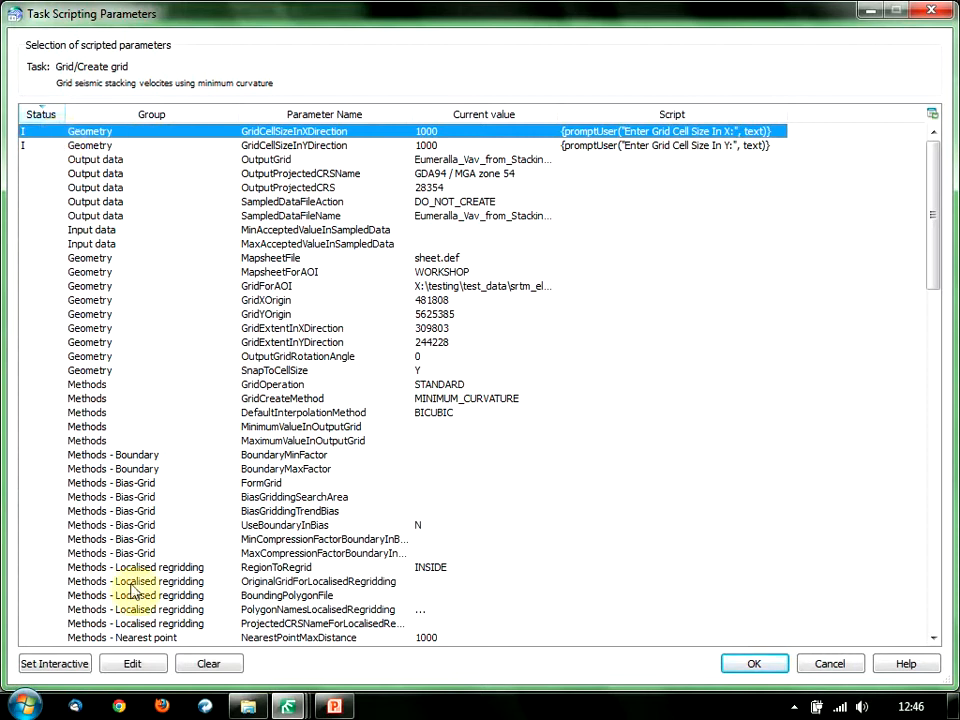
left_click(75, 666)
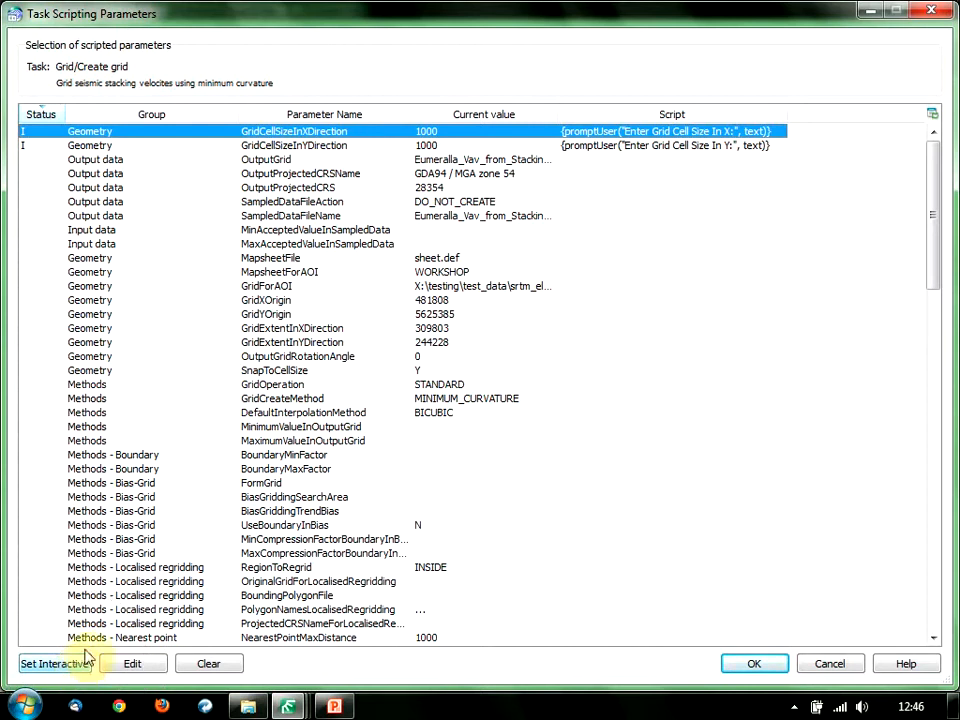
left_click(40, 147)
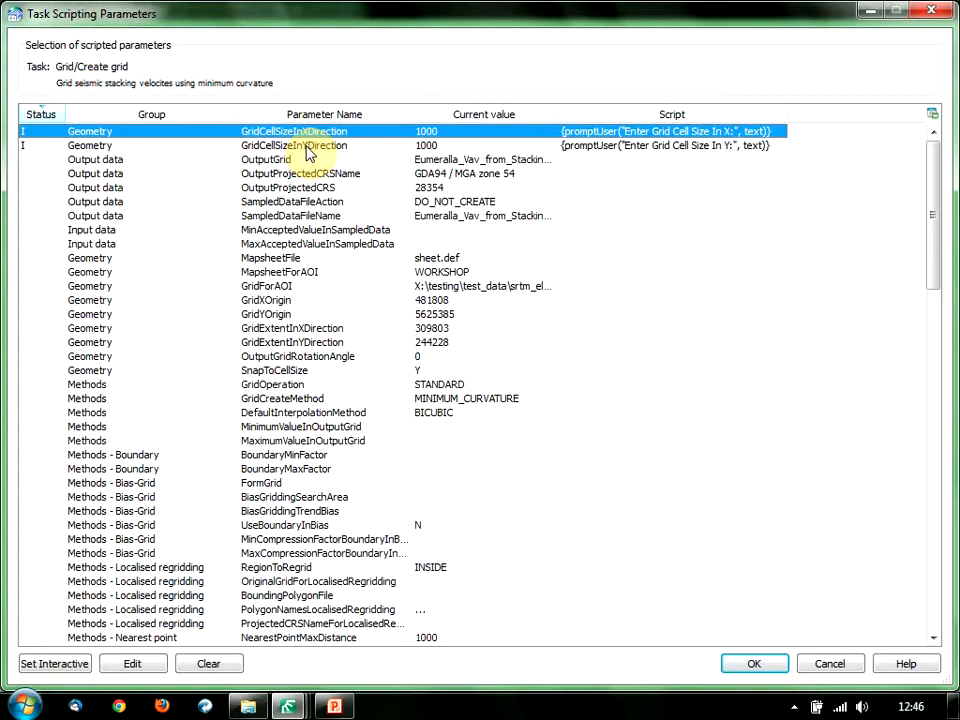
left_click(831, 664)
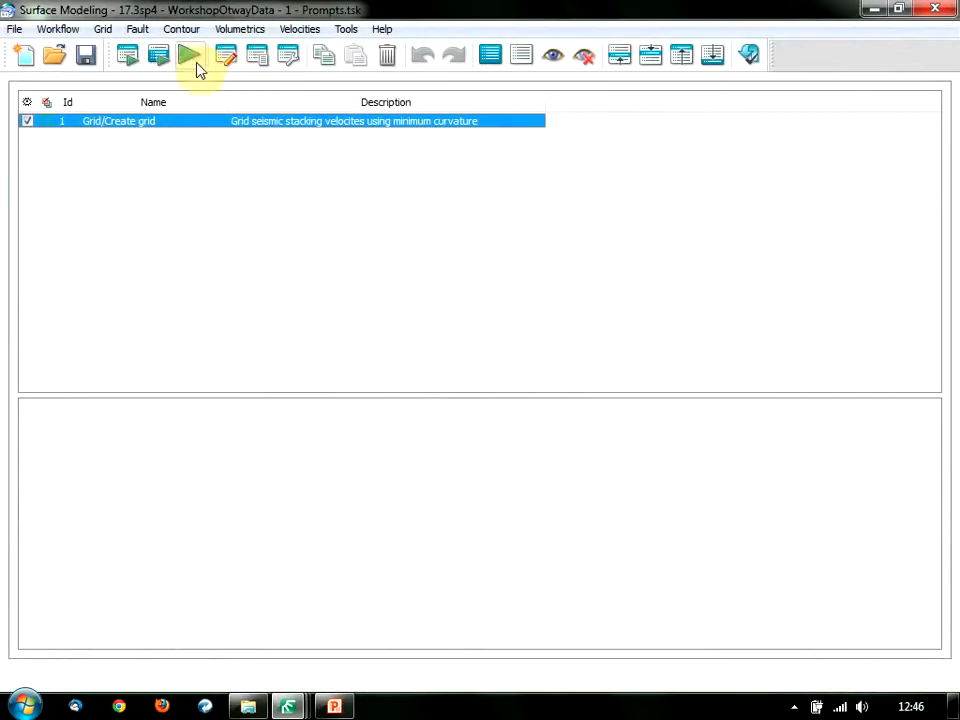
Run all active tasks with a 1000 × 1000 grid cell size, overwriting Eumeralla_Vav_from_Stacking_Vels.gri.
left_click(190, 59)
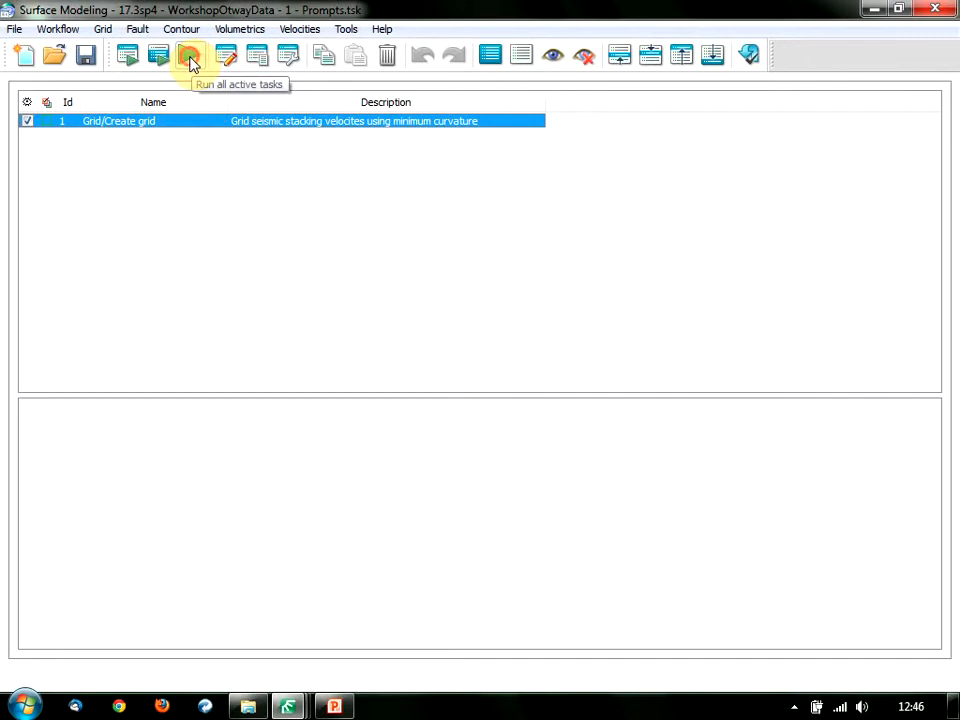
left_click_drag(190, 47, 366, 184)
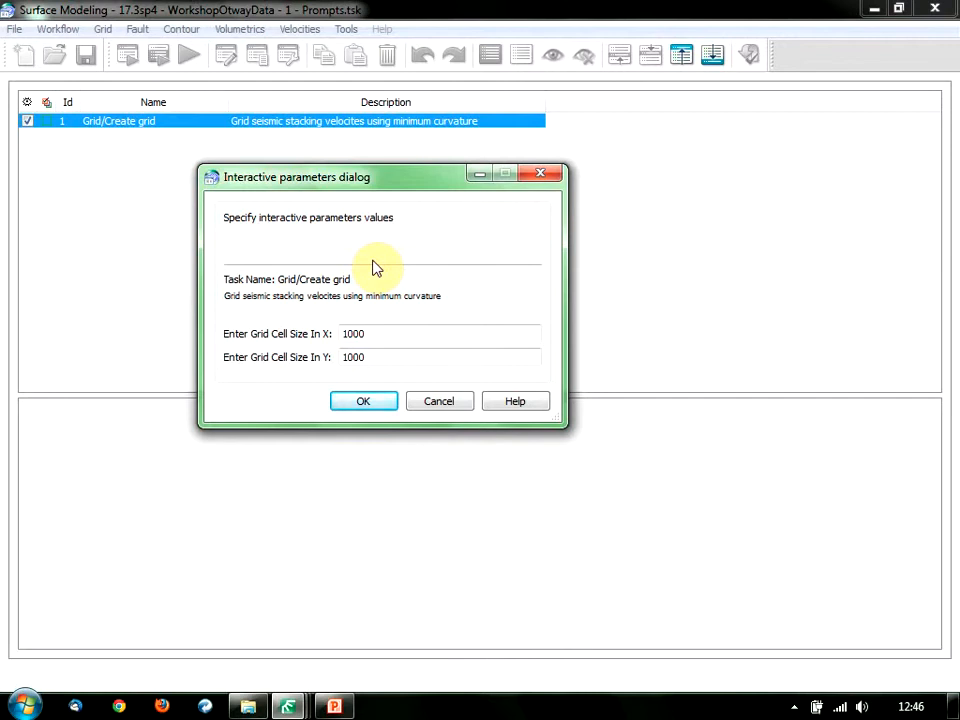
left_click(330, 350)
double_click(378, 334)
type("20")
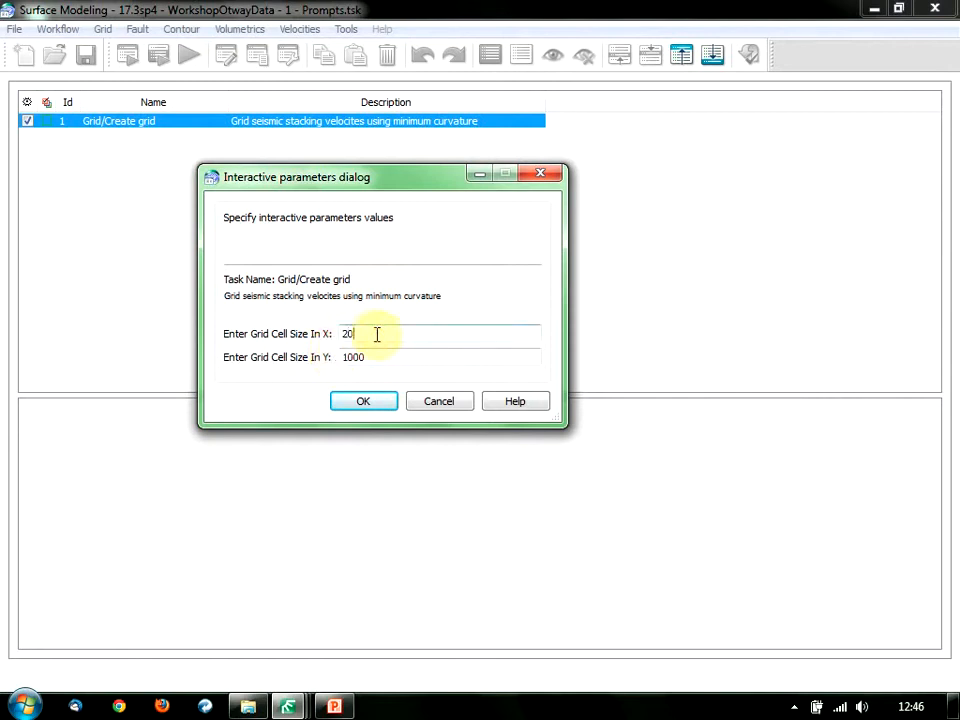
type("00")
key("Tab")
type("2000")
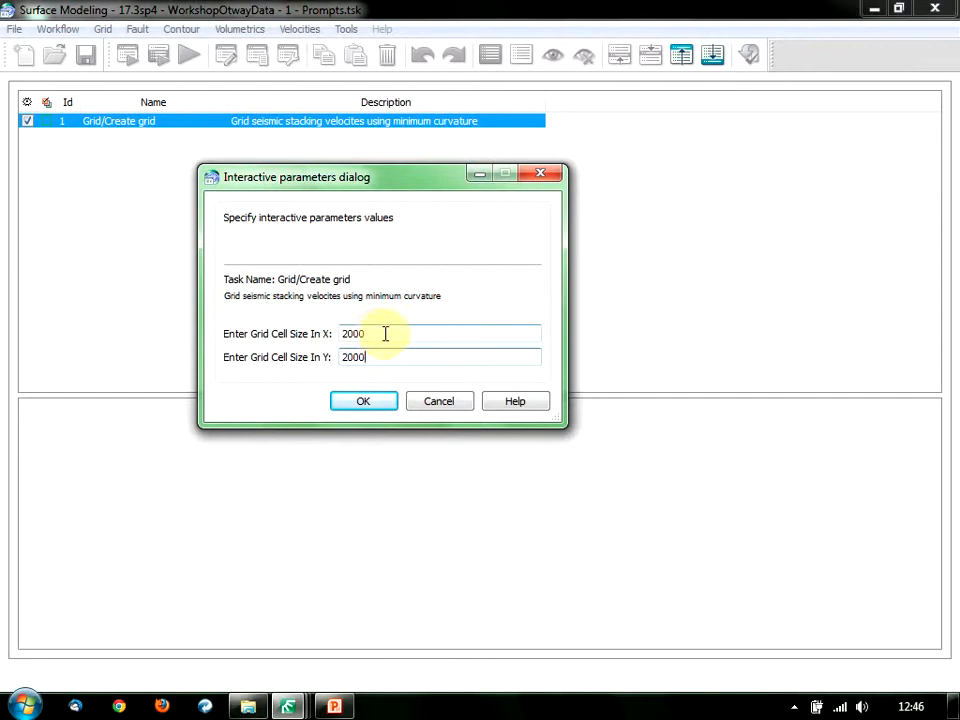
double_click(385, 333)
type("1000")
key("Tab")
type("1000")
left_click(366, 400)
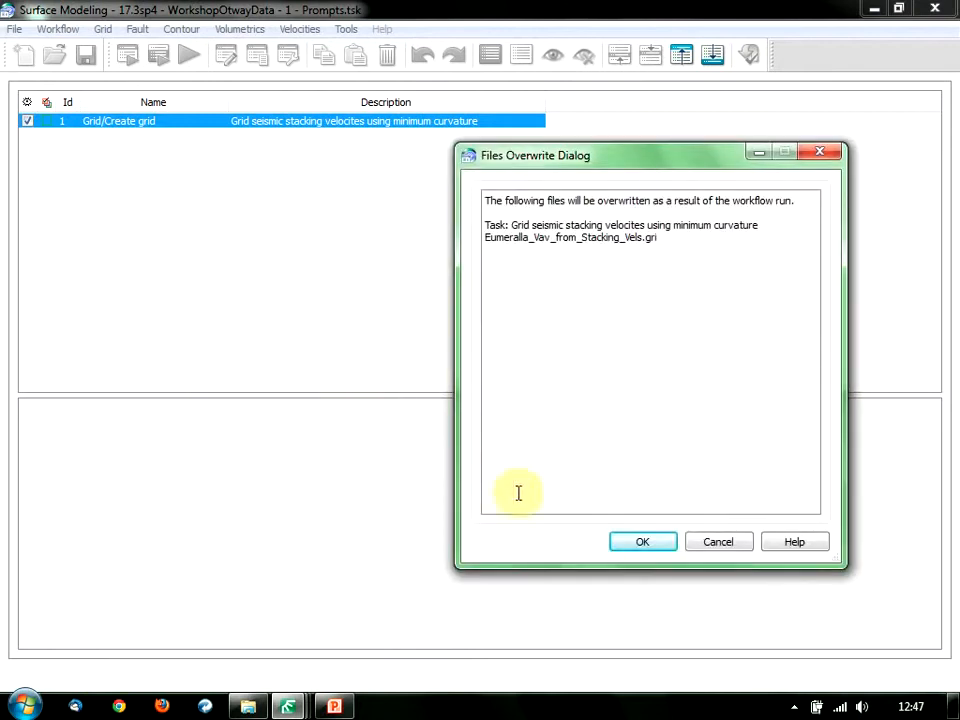
left_click(622, 542)
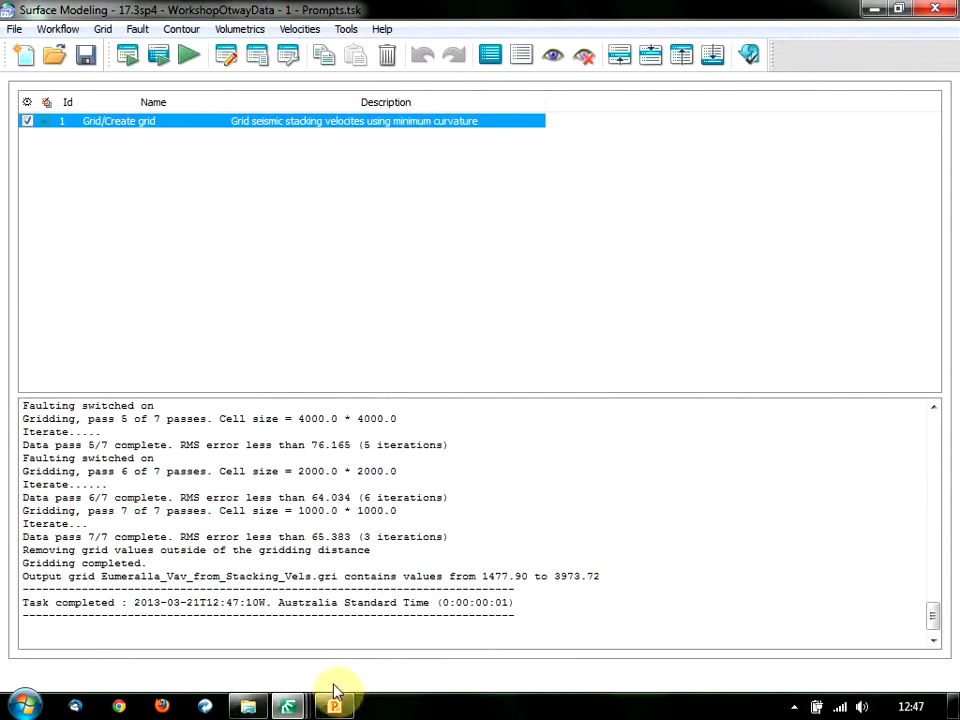
mouse_move(305, 708)
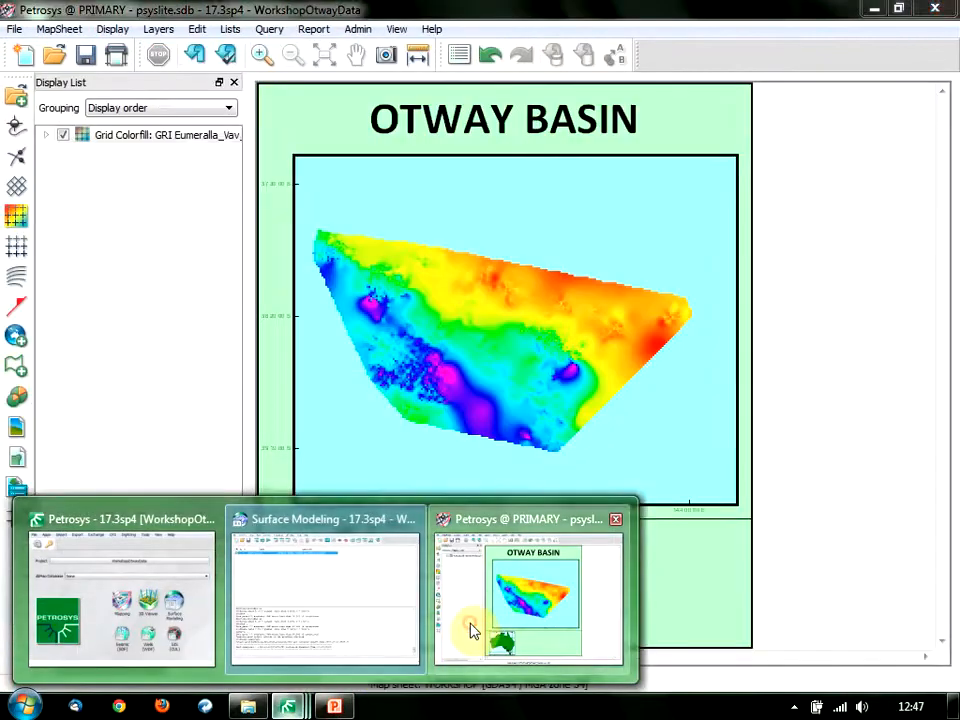
left_click(471, 630)
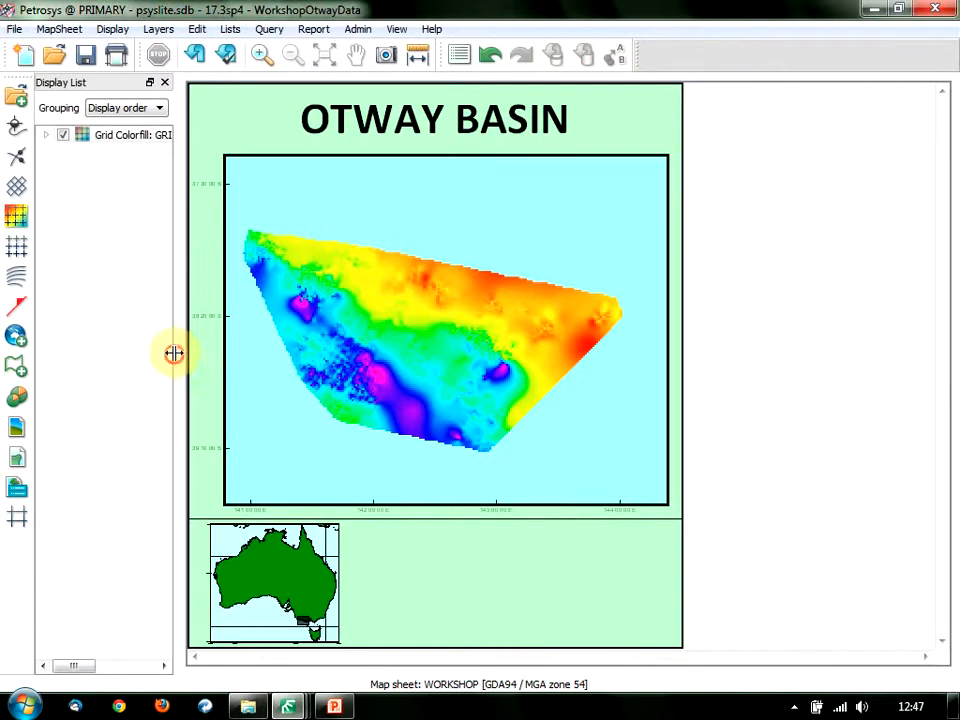
left_click_drag(174, 353, 244, 355)
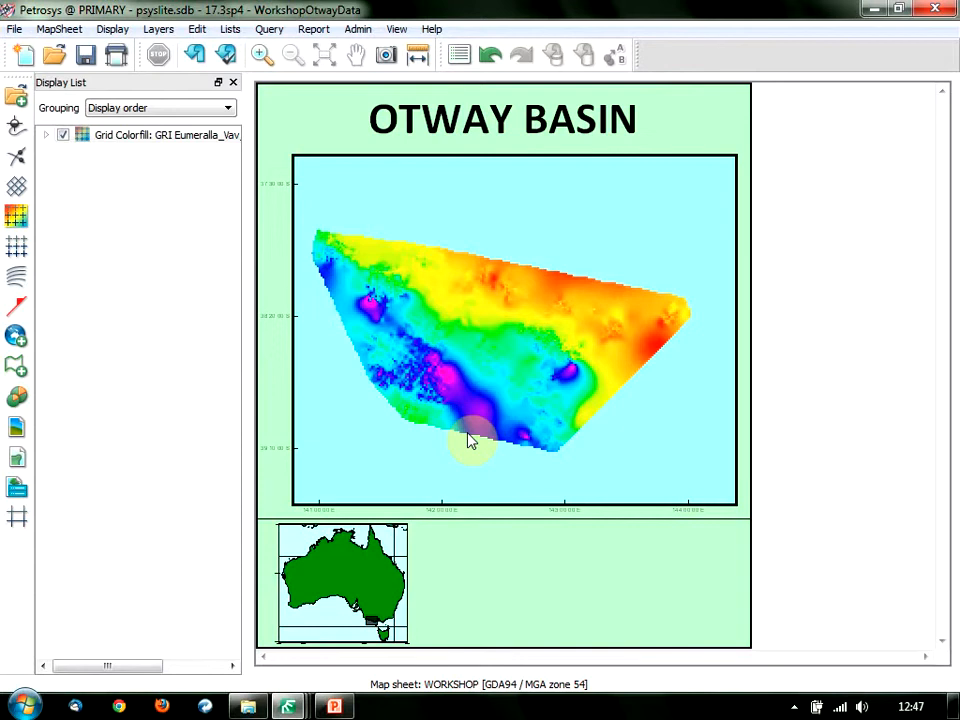
left_click(432, 392)
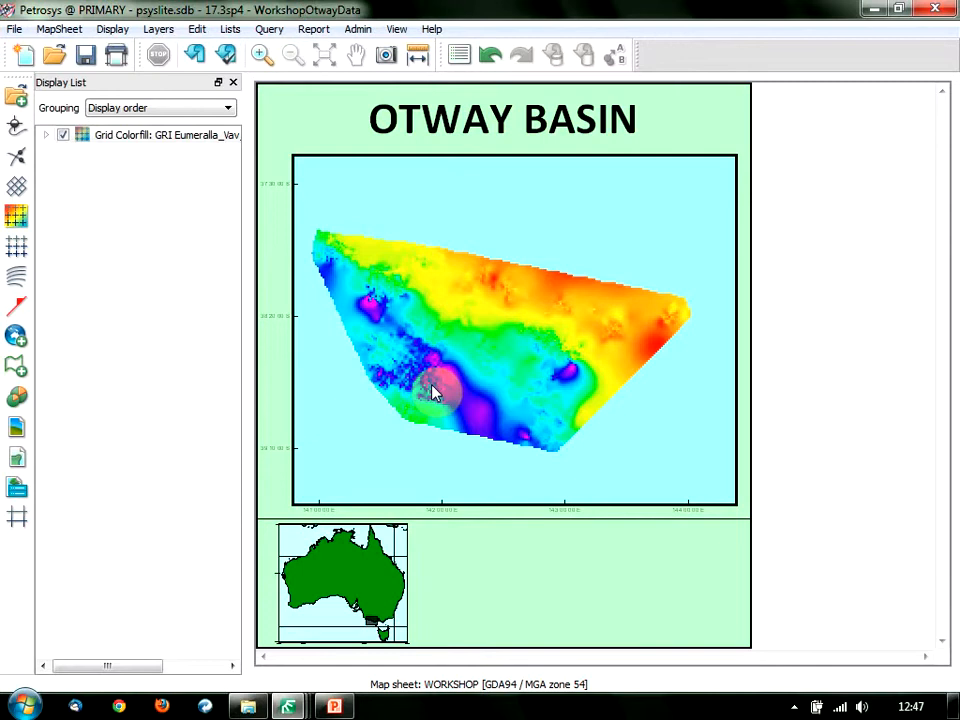
Minimise the map window and load Migration.tsk from the recent task files.
left_click(873, 10)
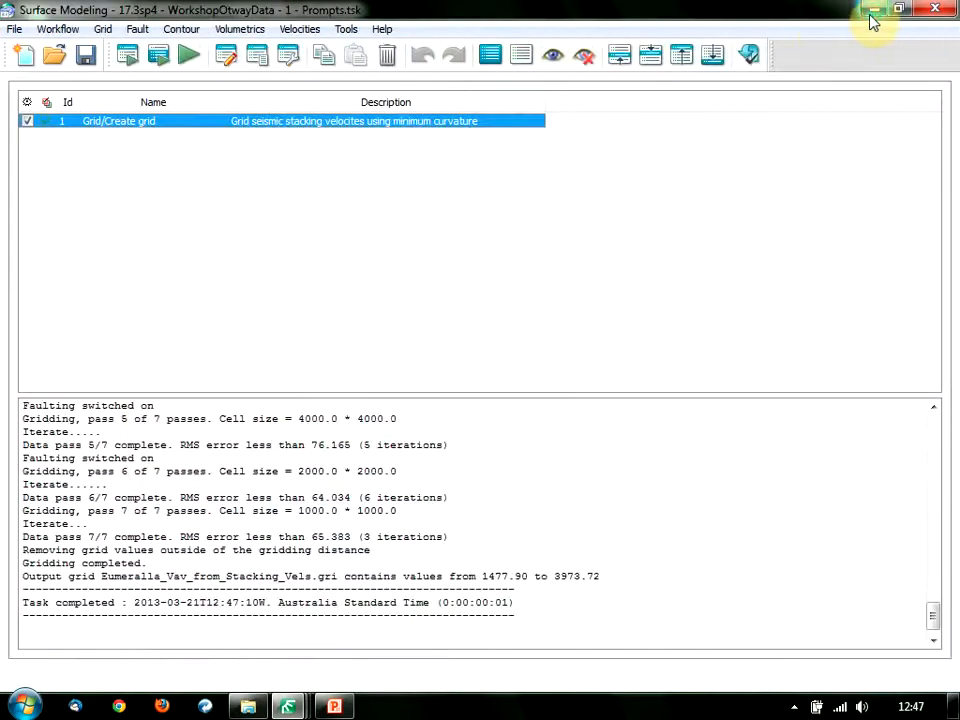
left_click(325, 177)
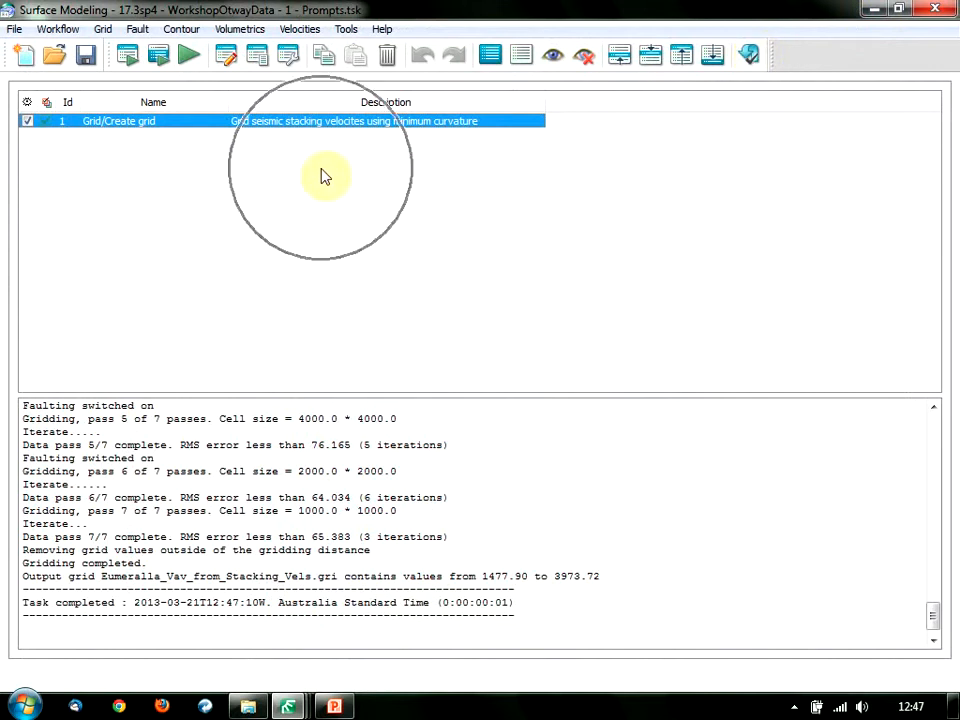
left_click(14, 30)
mouse_move(103, 105)
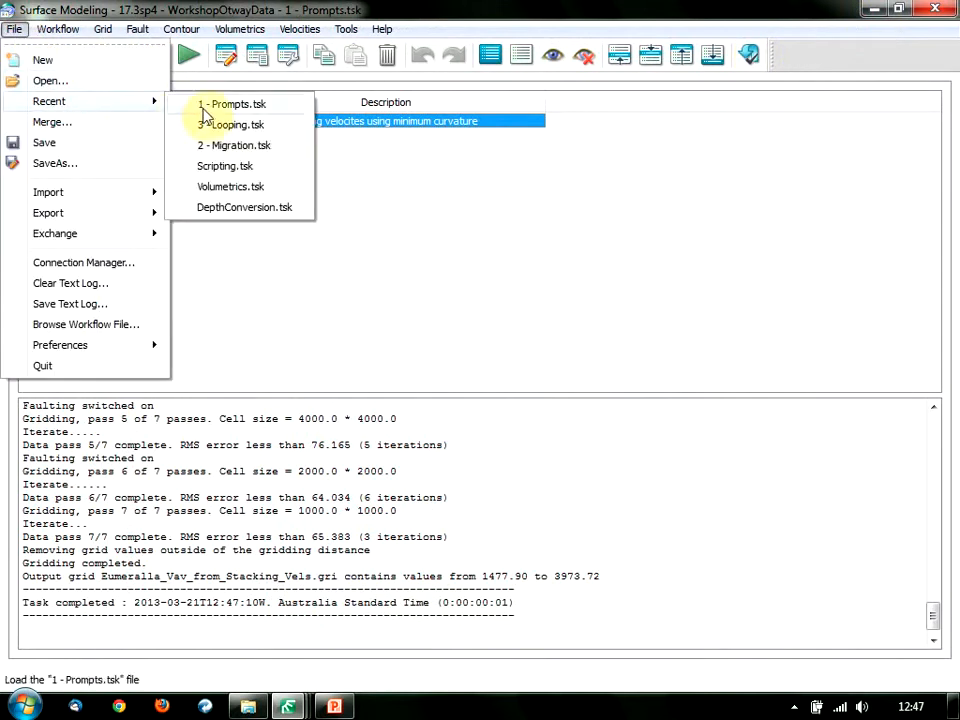
left_click(248, 149)
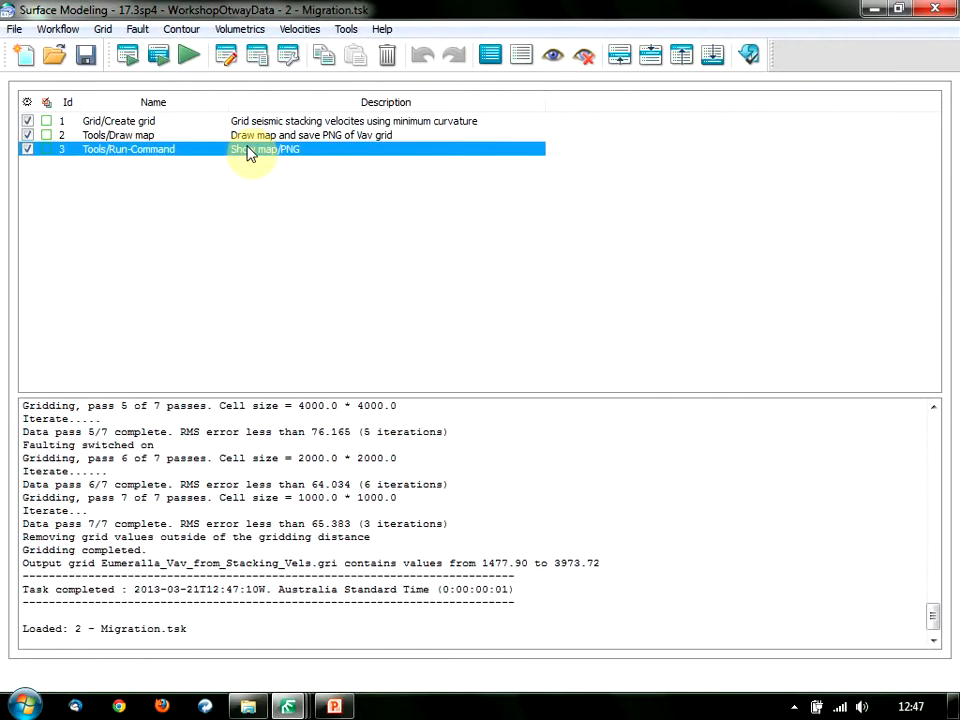
Select the Create grid and Draw map tasks and bring up the Tools menu.
left_click(156, 123)
left_click(156, 126)
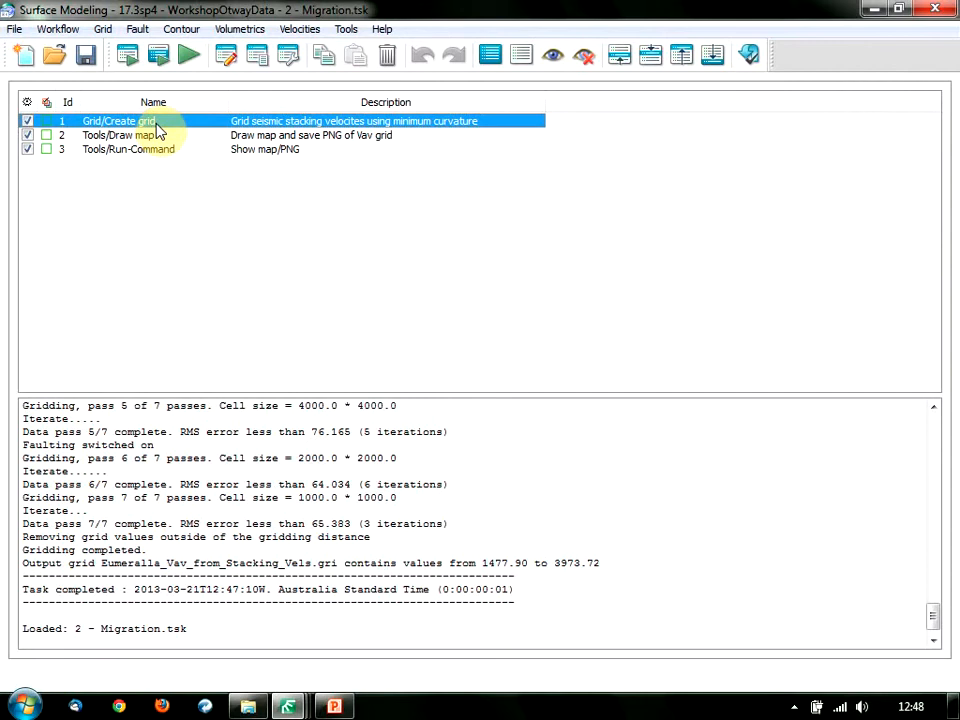
left_click(170, 138)
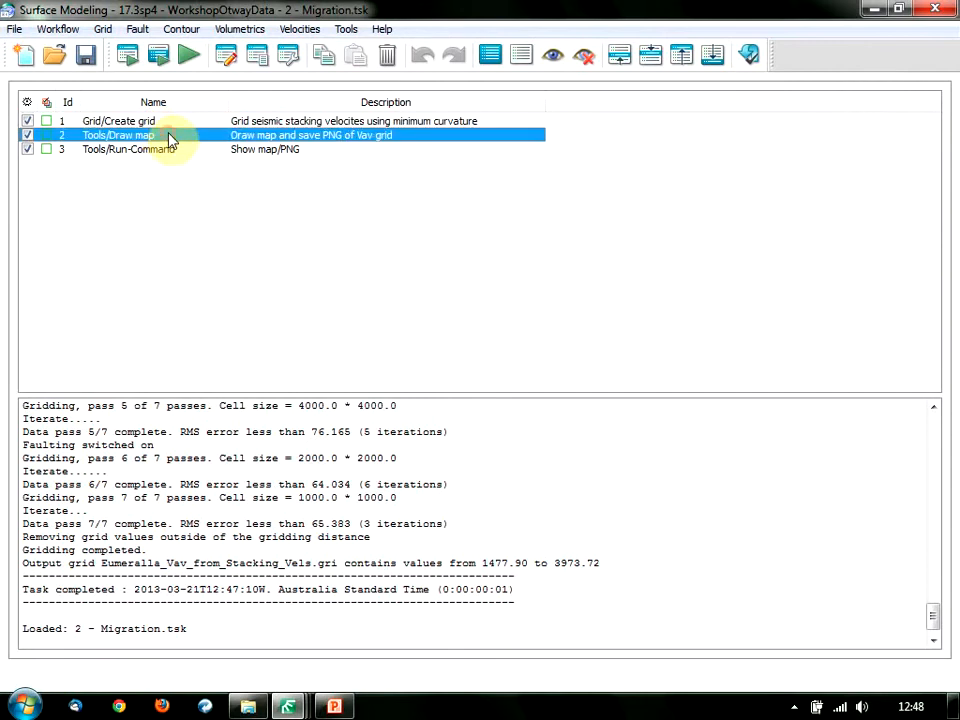
left_click(345, 31)
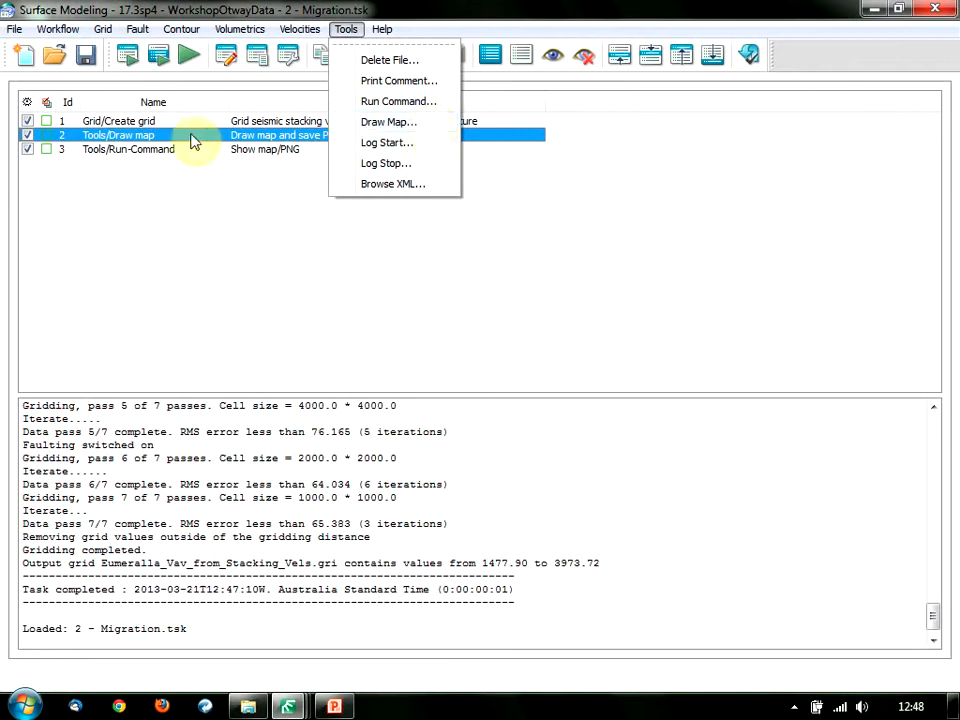
left_click(150, 134)
double_click(145, 134)
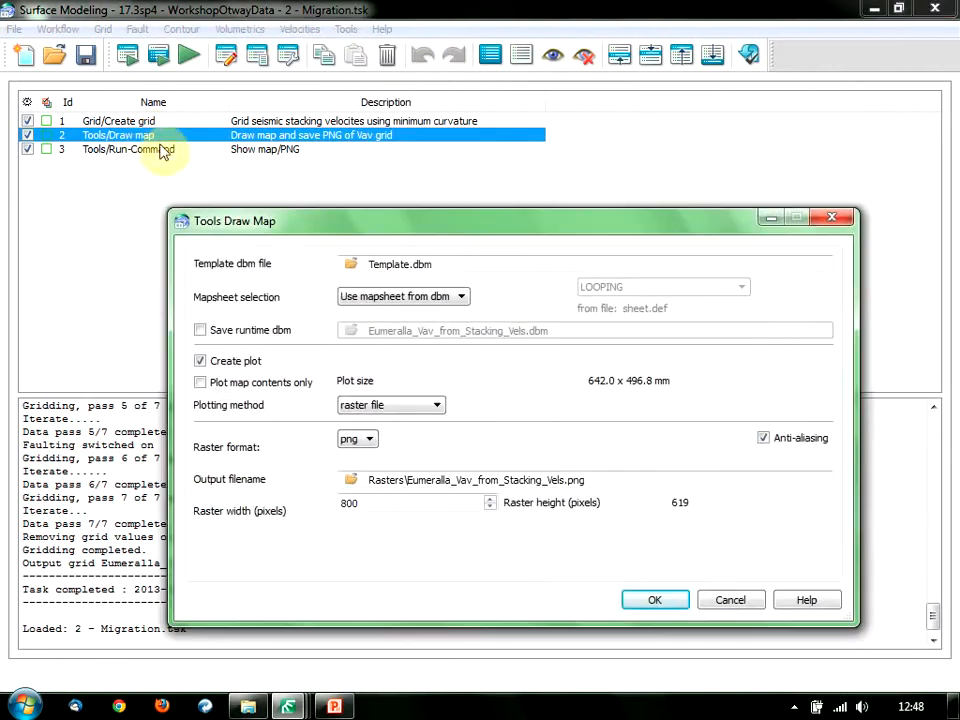
left_click_drag(315, 229, 306, 221)
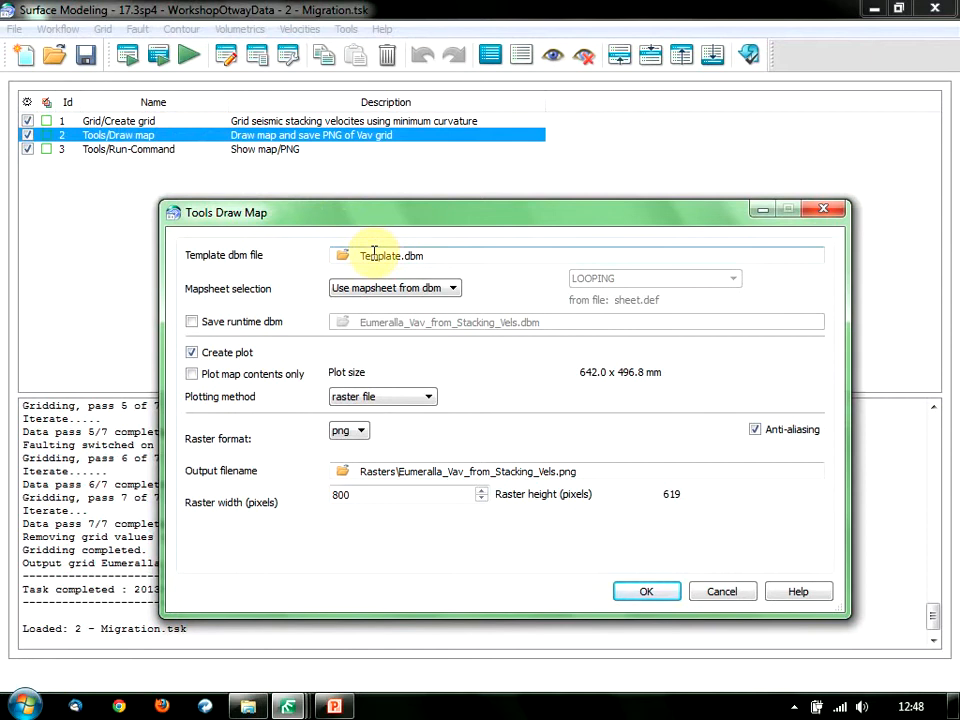
left_click(248, 325)
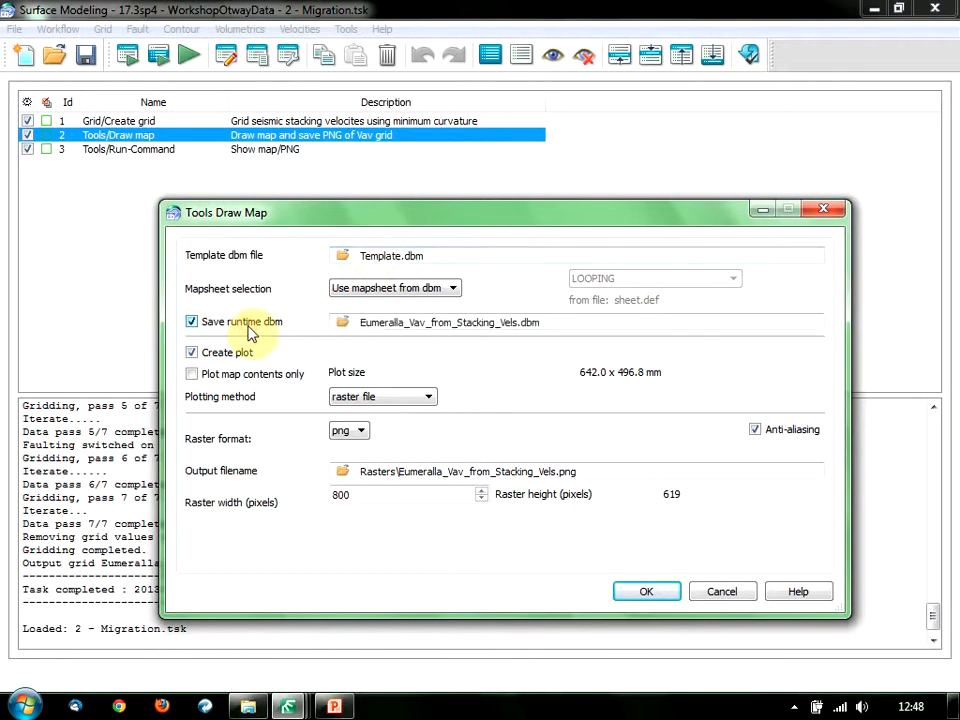
left_click(250, 334)
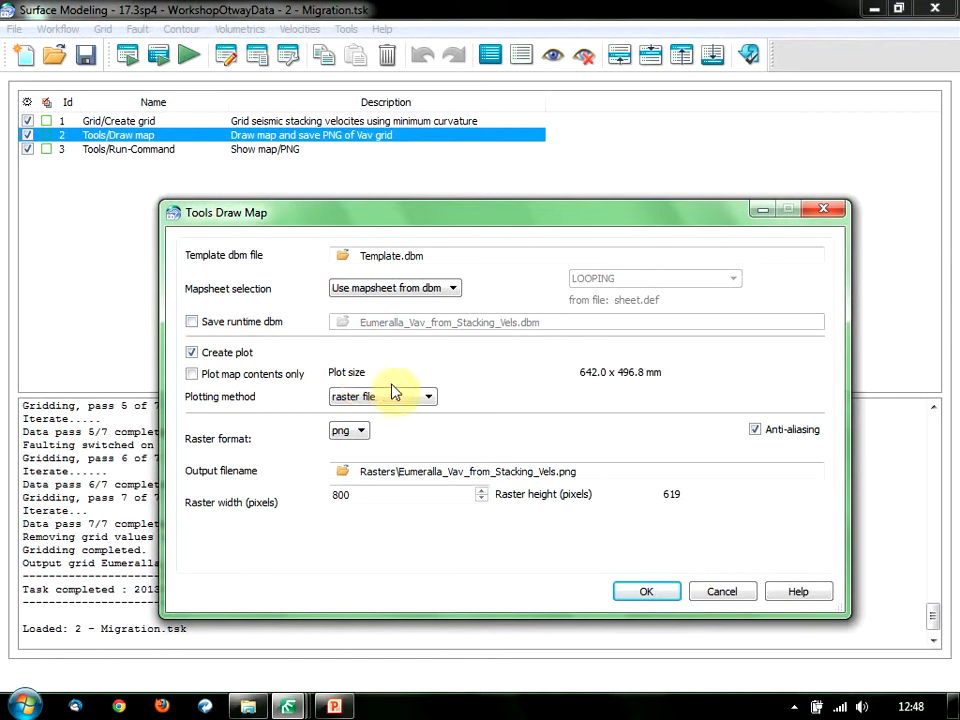
left_click(425, 398)
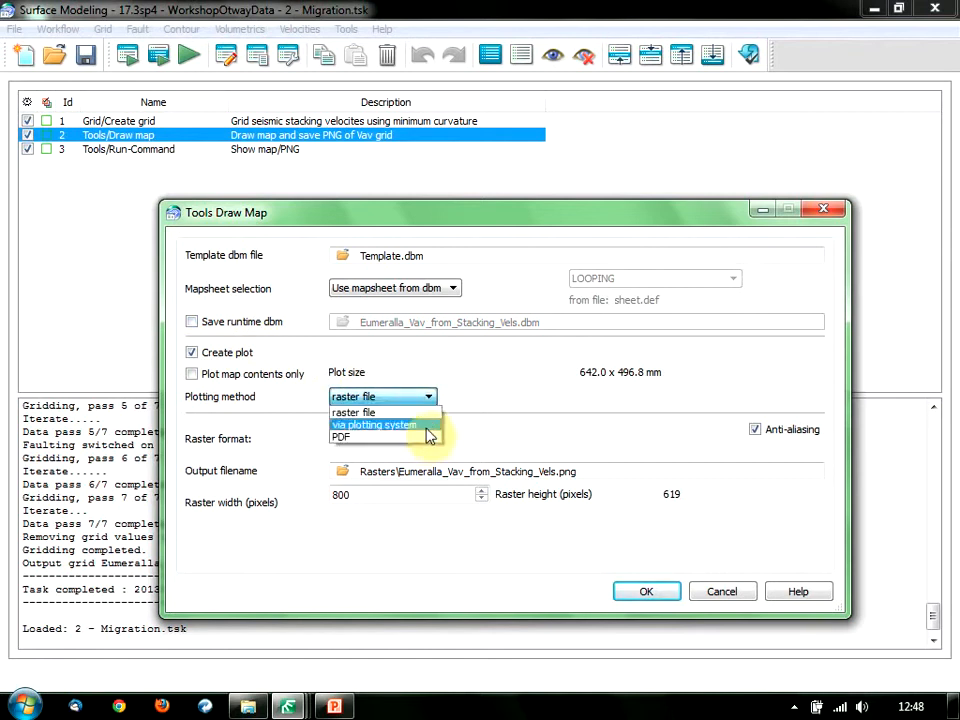
left_click(467, 418)
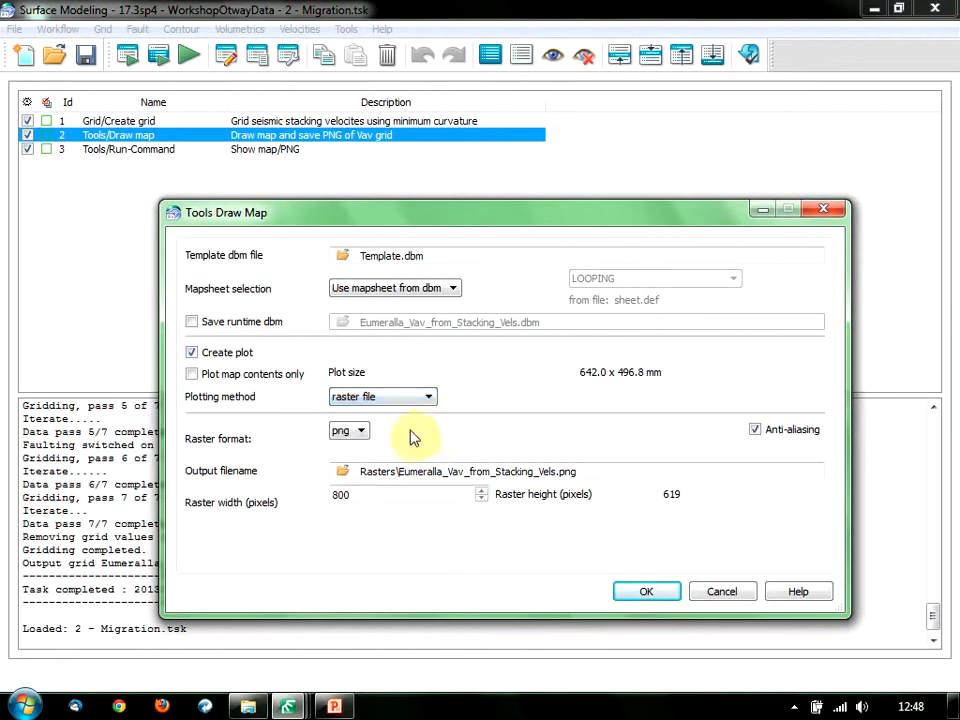
left_click(360, 431)
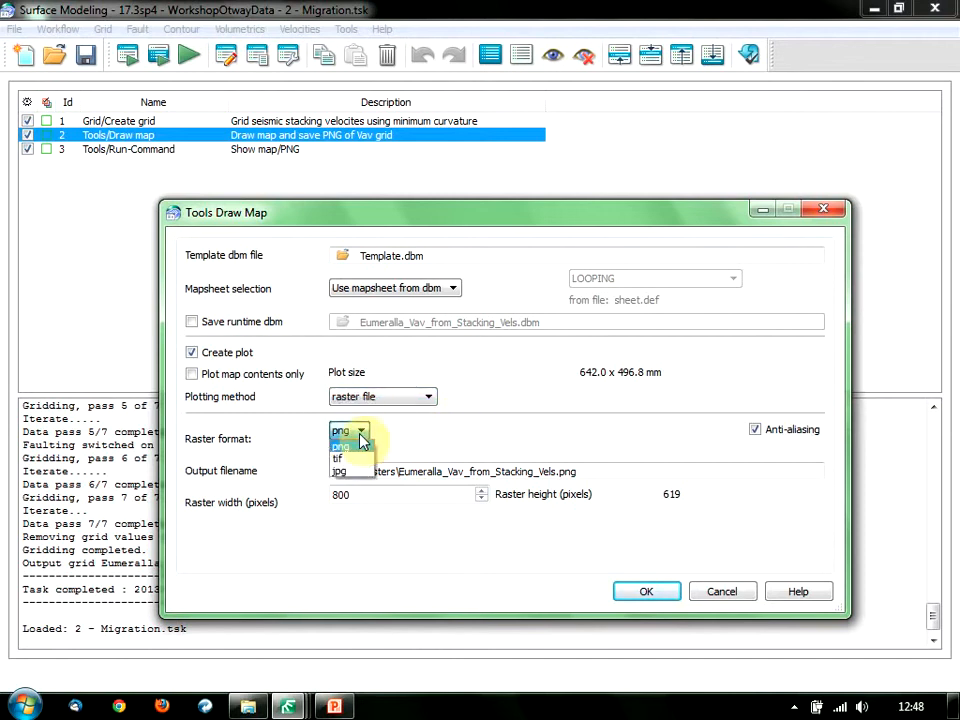
left_click(466, 471)
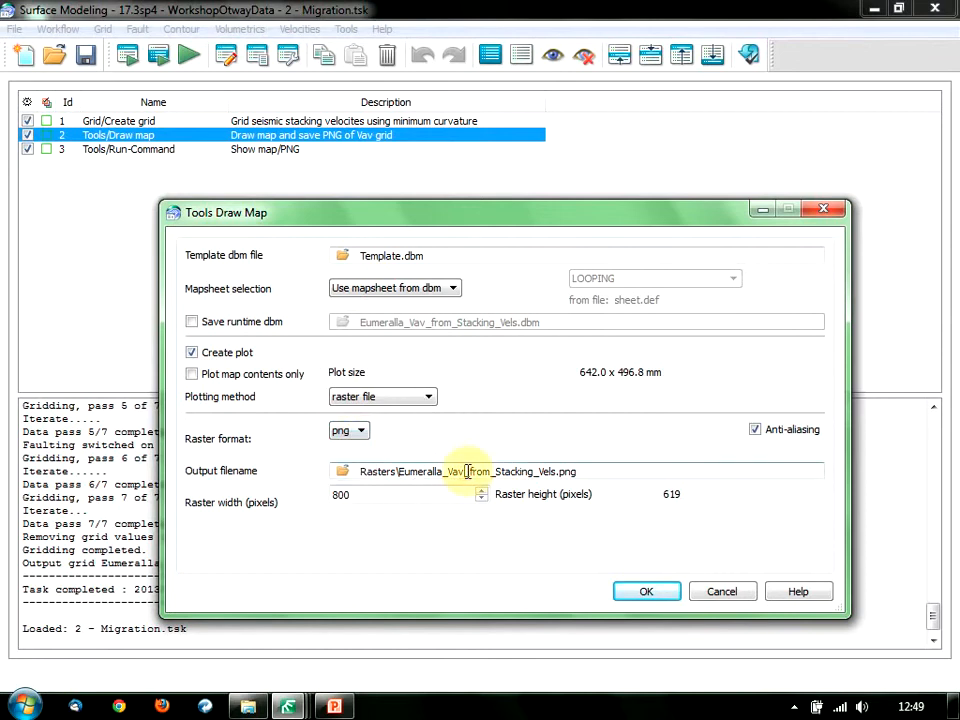
left_click(722, 593)
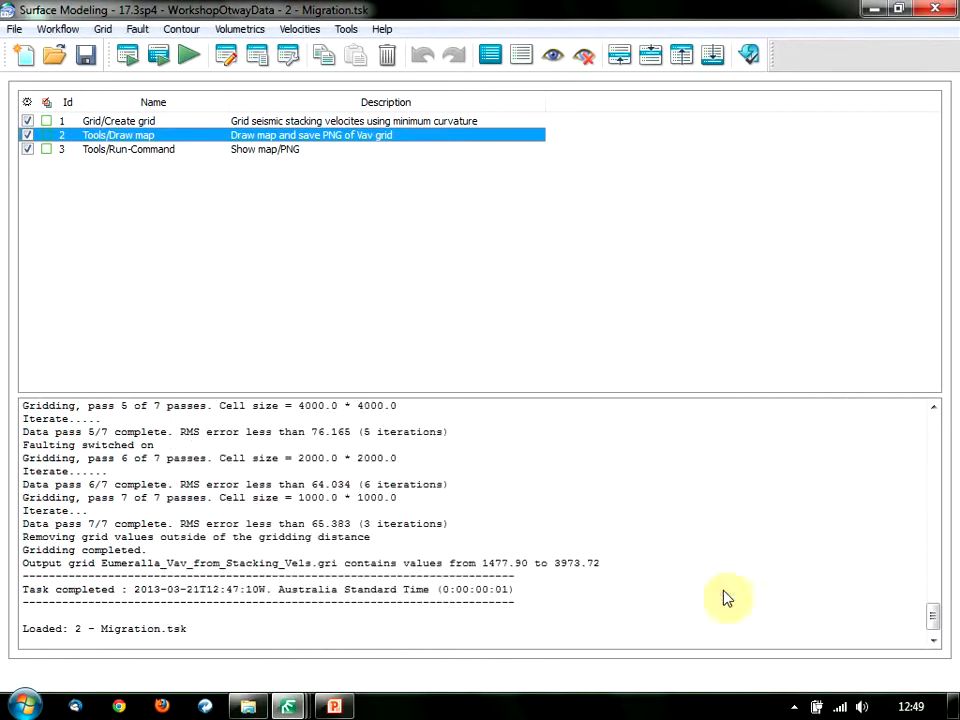
left_click(157, 150)
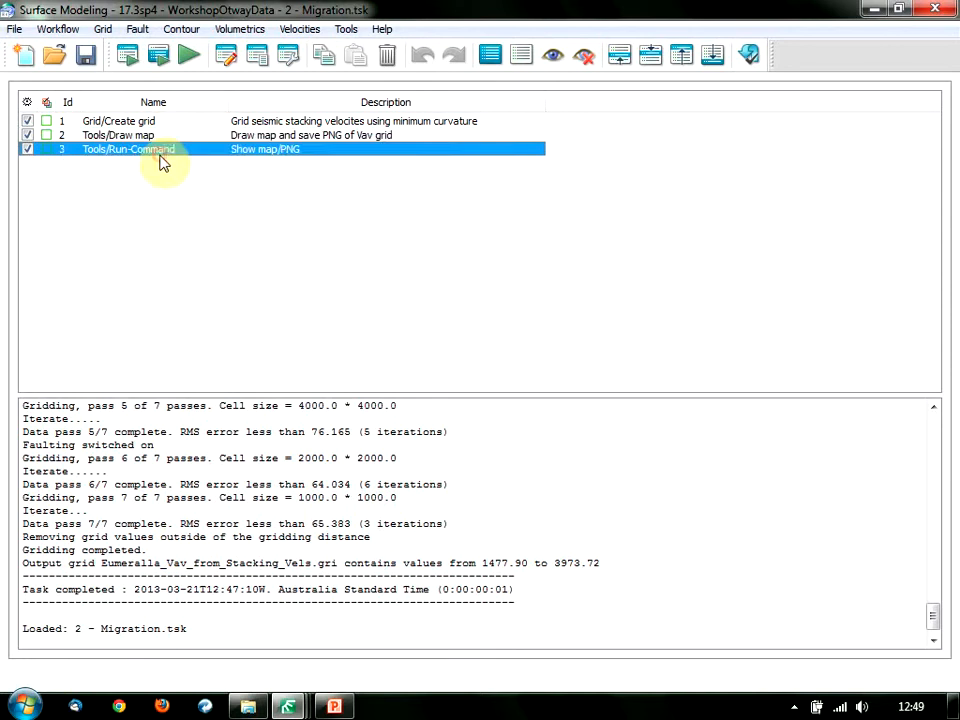
left_click(350, 31)
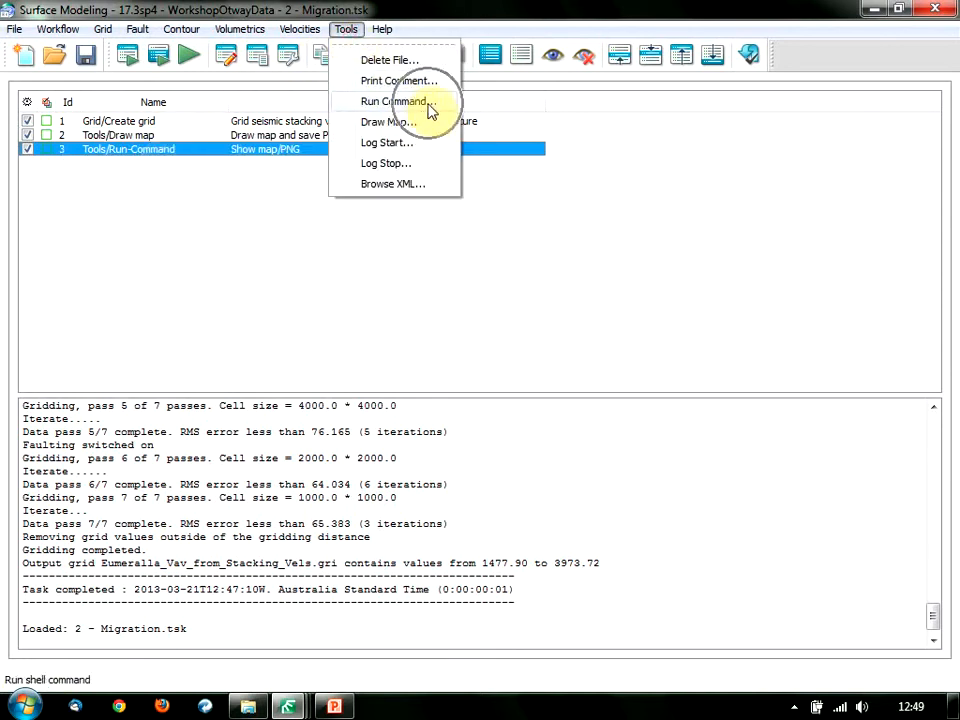
left_click(158, 150)
double_click(158, 150)
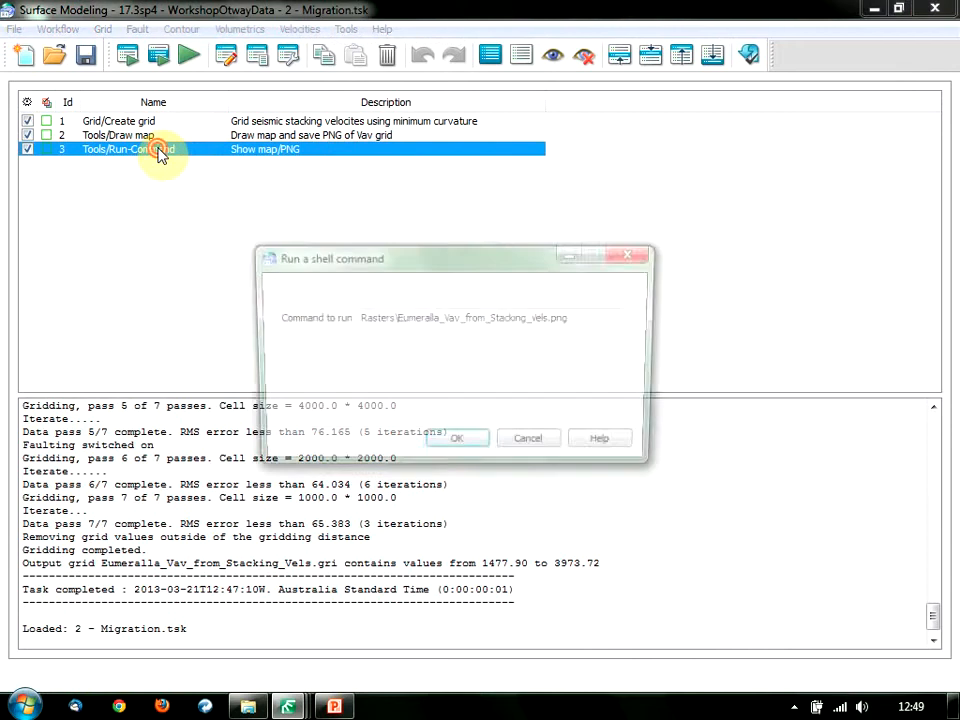
left_click_drag(377, 256, 384, 241)
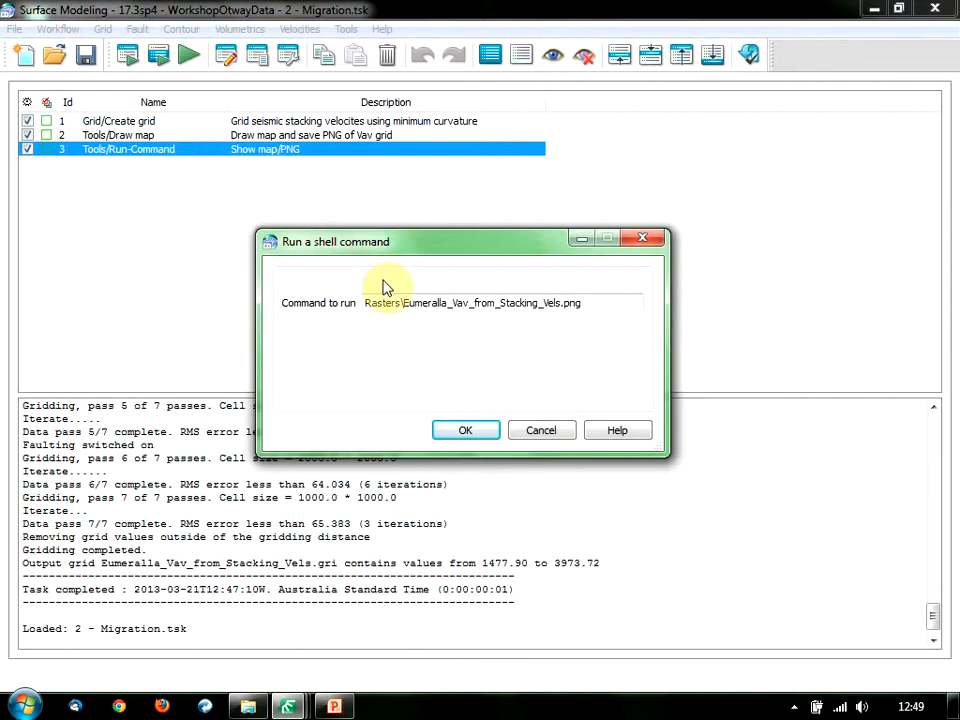
left_click(540, 424)
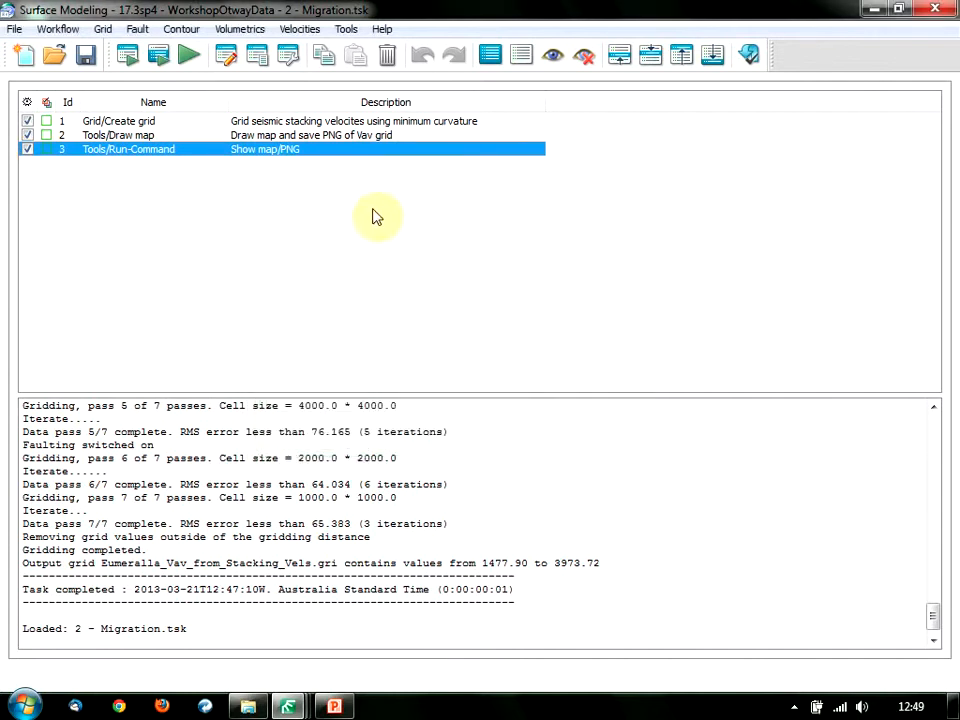
Show Draw map's parameters with scripted ones first and open GXGRIDFILE_2's script.
left_click(155, 136)
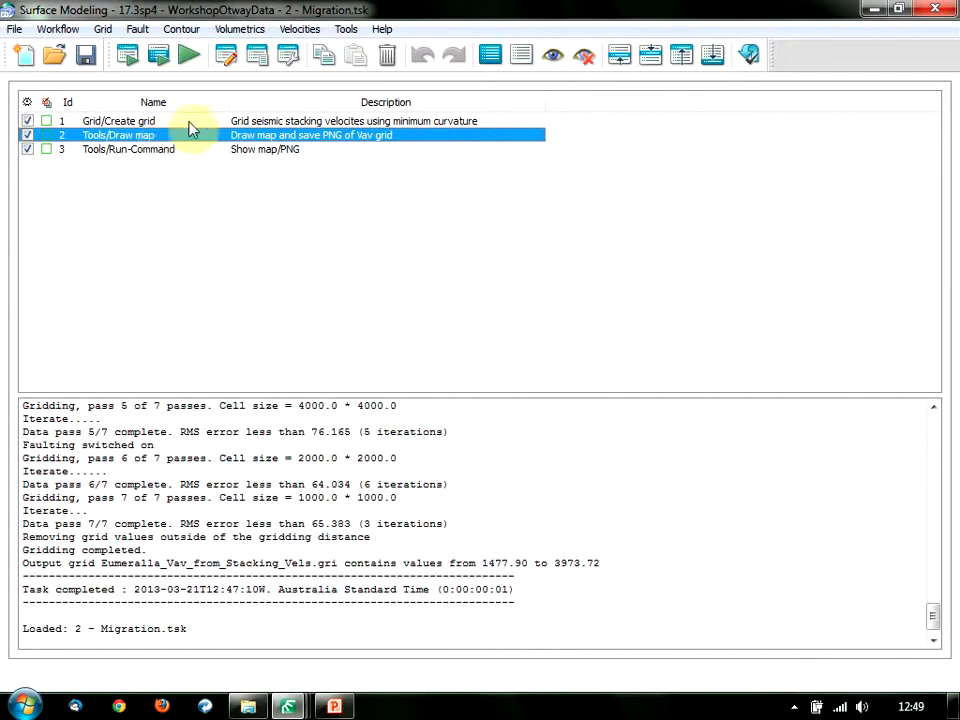
left_click(285, 62)
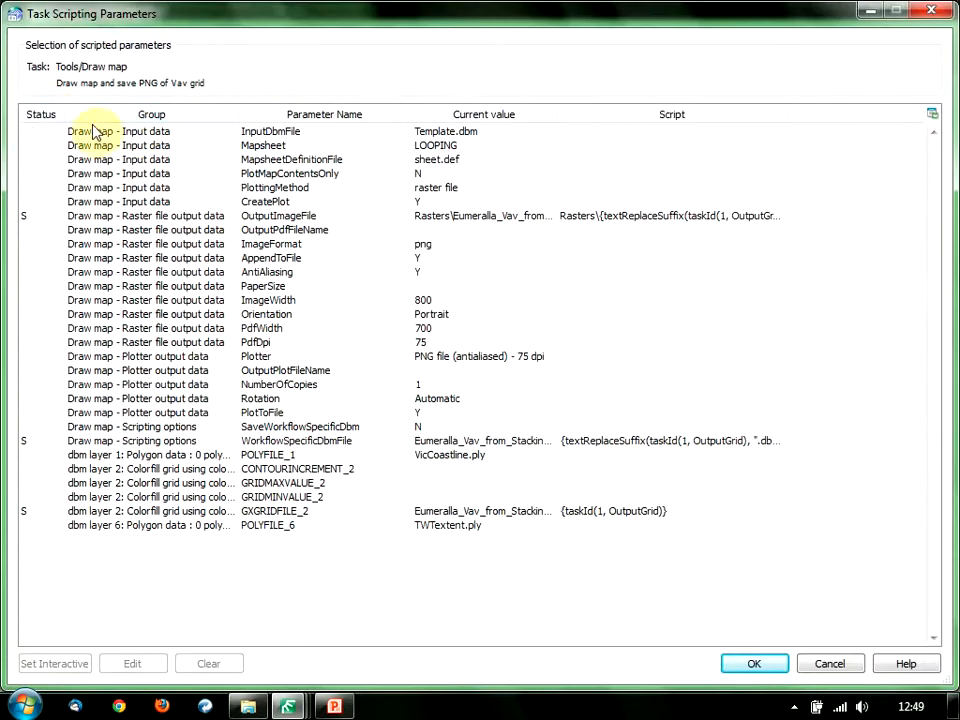
left_click(48, 116)
left_click(45, 119)
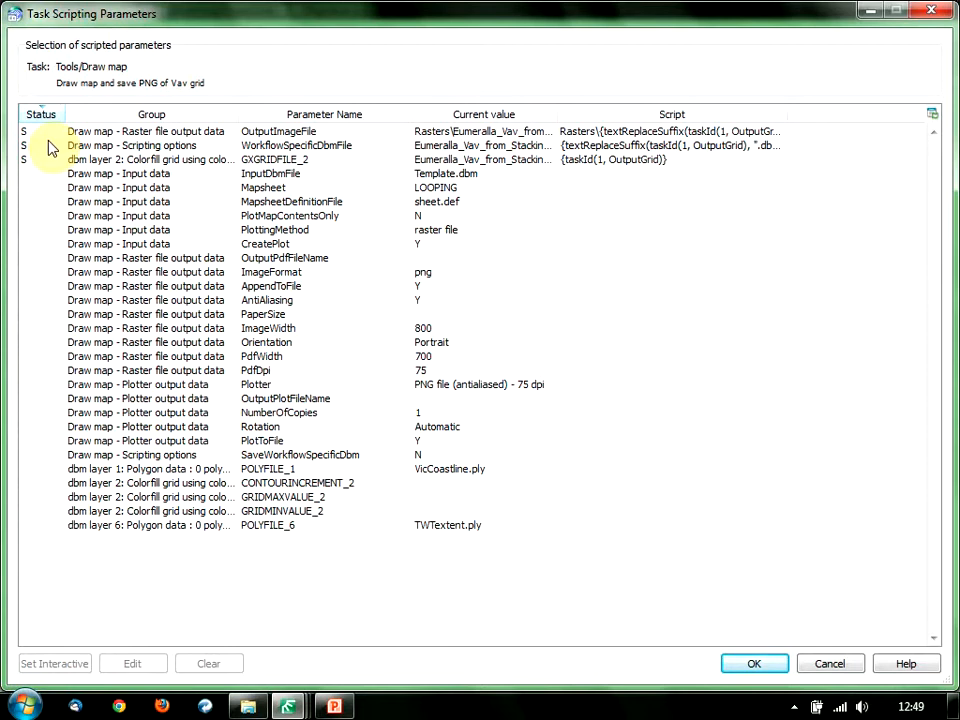
left_click(268, 162)
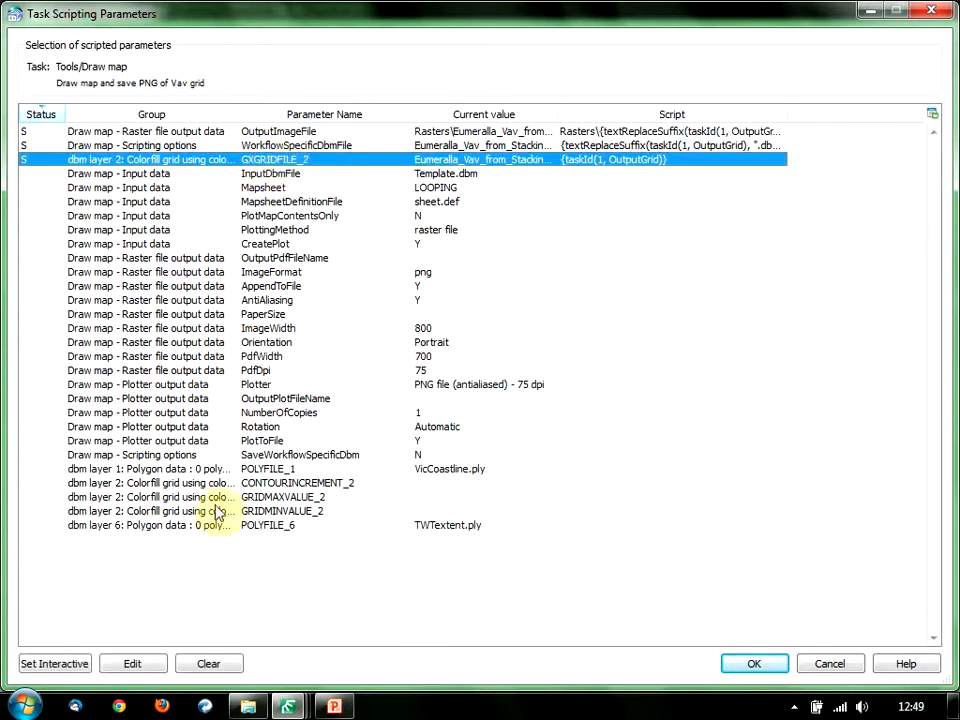
left_click(133, 663)
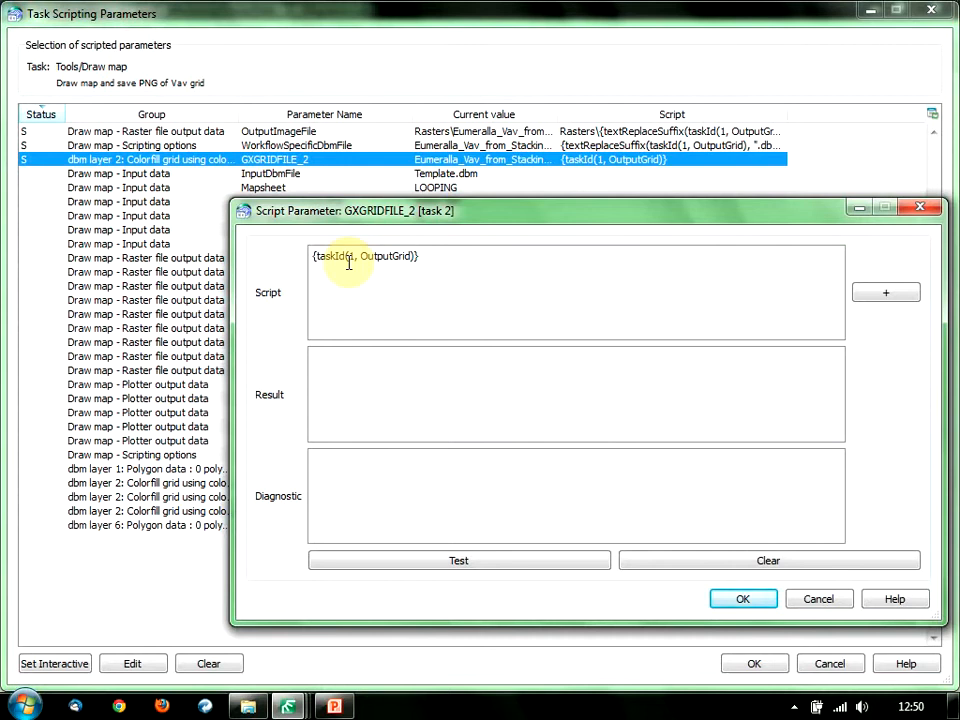
Move and resize the scripting parameters window lower to reveal the task list, then reopen GXGRIDFILE_2's script.
left_click(814, 600)
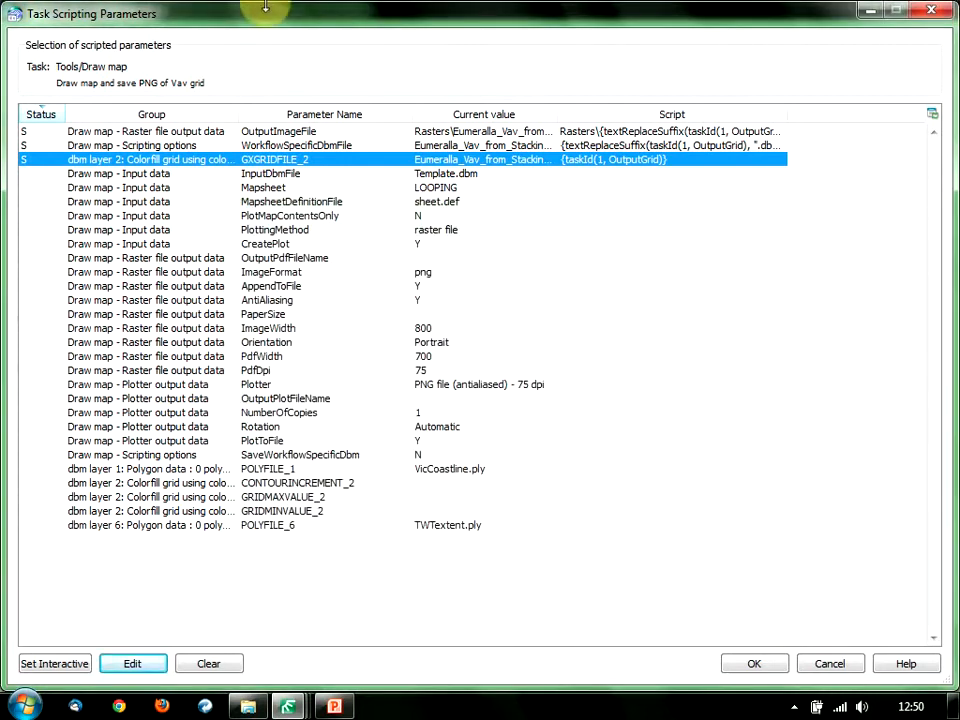
left_click_drag(265, 8, 276, 175)
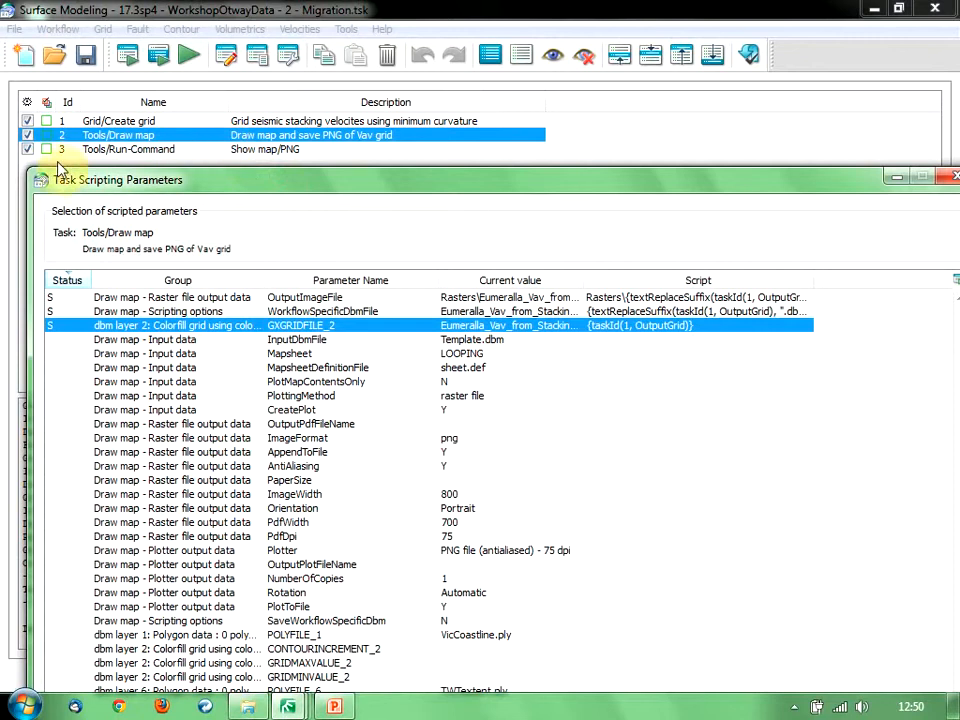
mouse_move(118, 183)
left_mouse_down()
mouse_move(107, 208)
mouse_move(295, 287)
mouse_move(132, 182)
left_mouse_up()
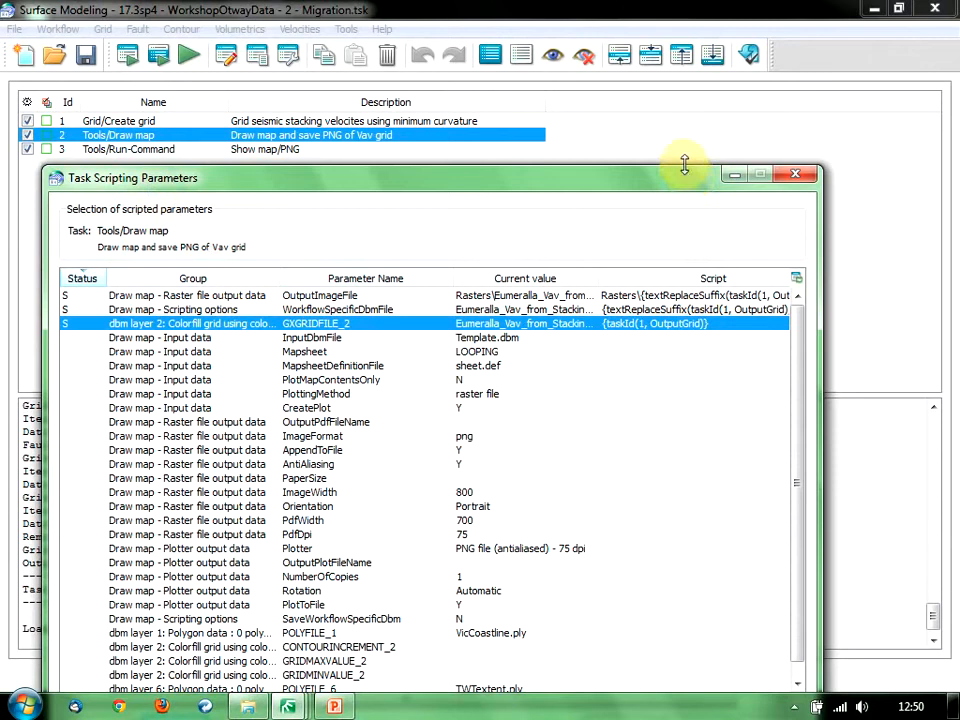
mouse_move(684, 165)
left_mouse_down()
mouse_move(683, 240)
mouse_move(684, 186)
left_mouse_up()
left_click(171, 661)
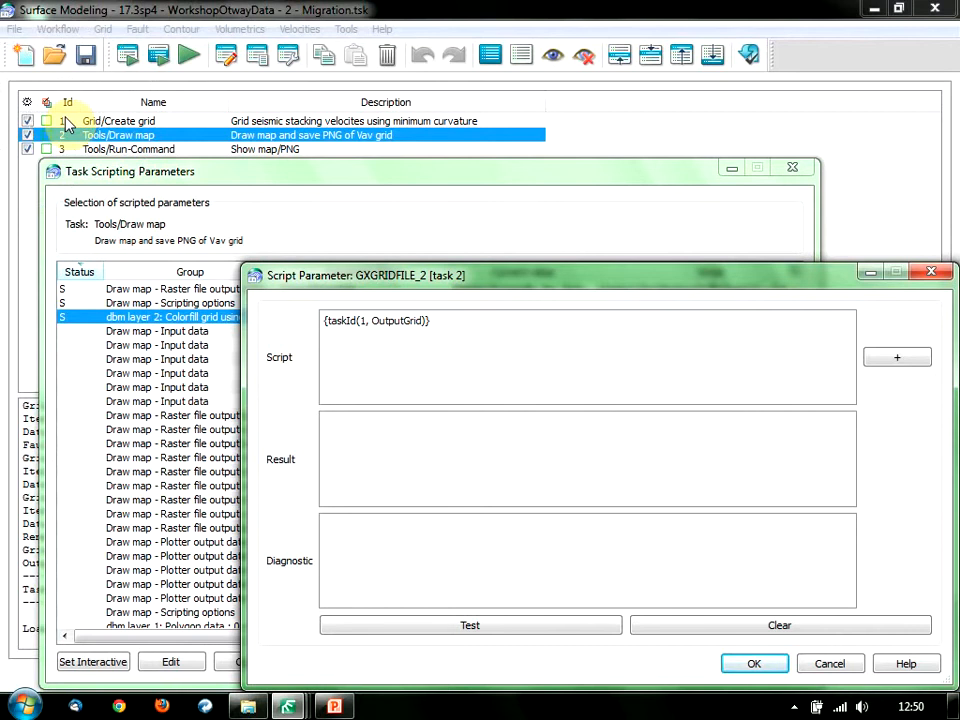
left_click(344, 324)
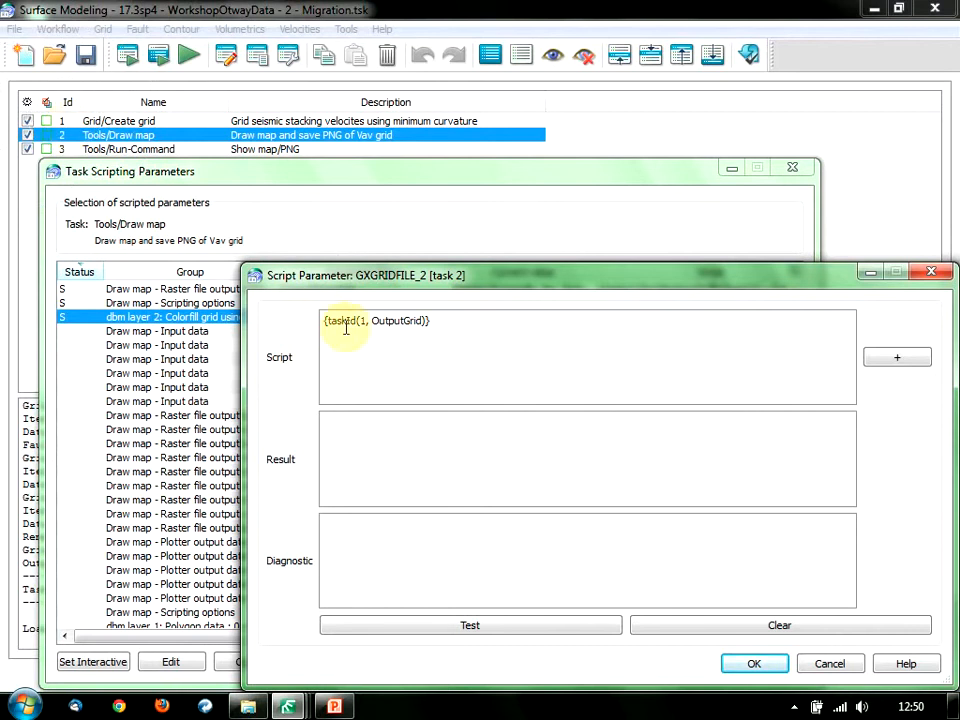
List task 1's parameters, pick OutputGrid, then cancel both dialogs without changes.
left_click(896, 362)
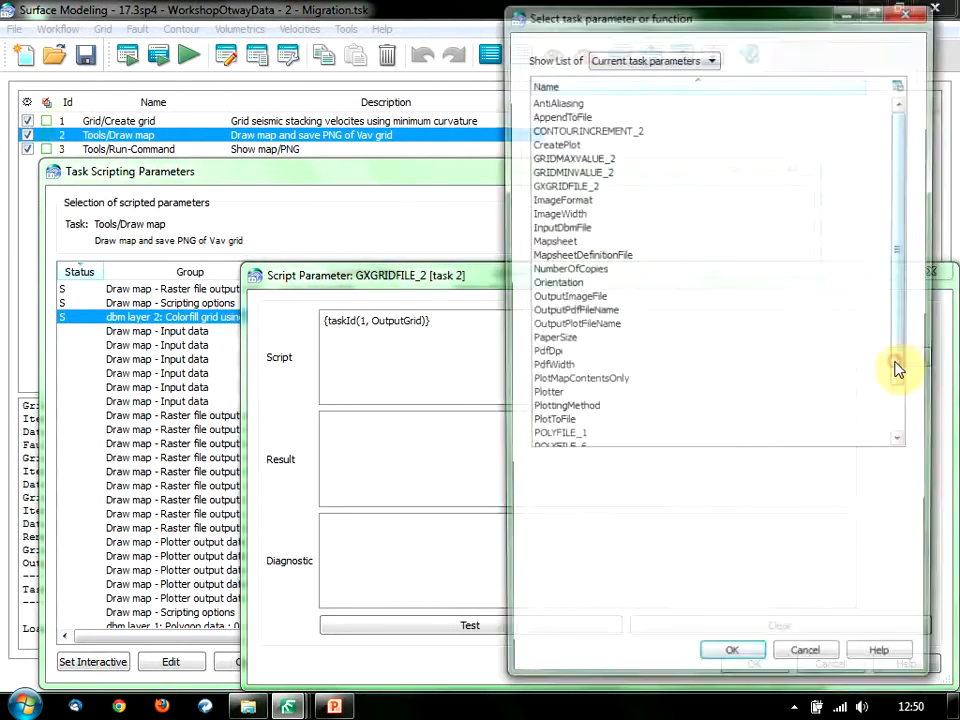
left_click(712, 60)
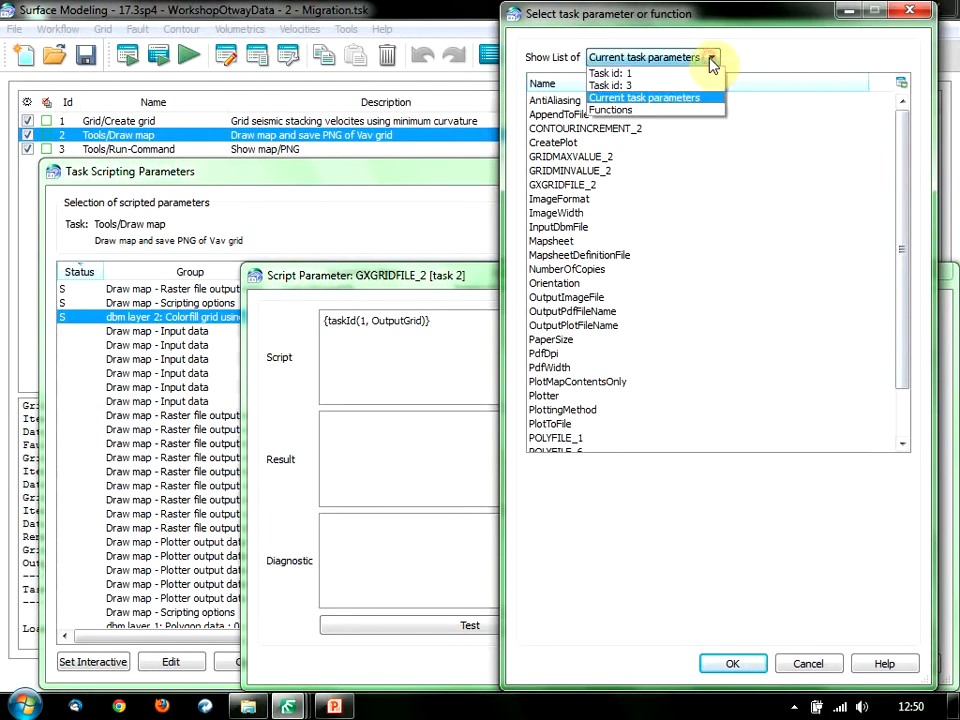
left_click(654, 75)
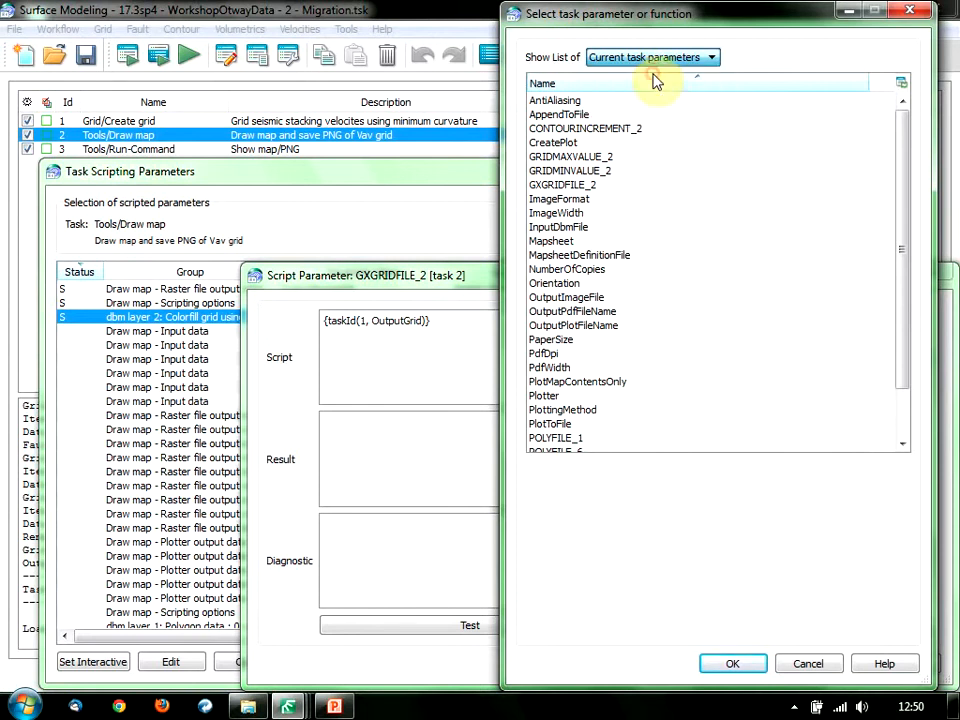
left_click_drag(900, 161, 917, 360)
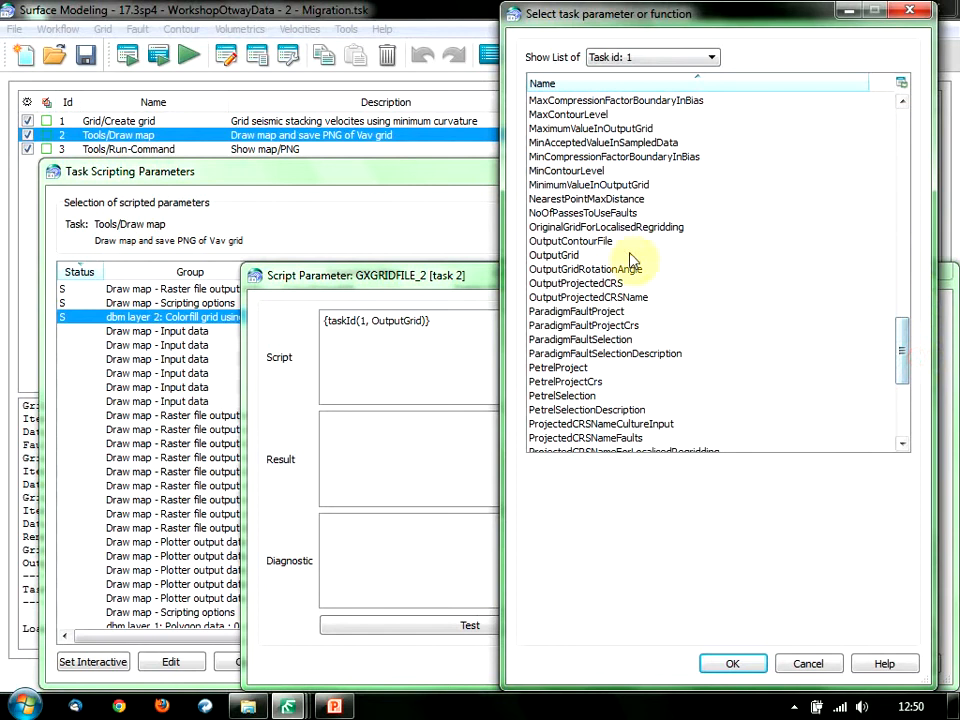
left_click(588, 256)
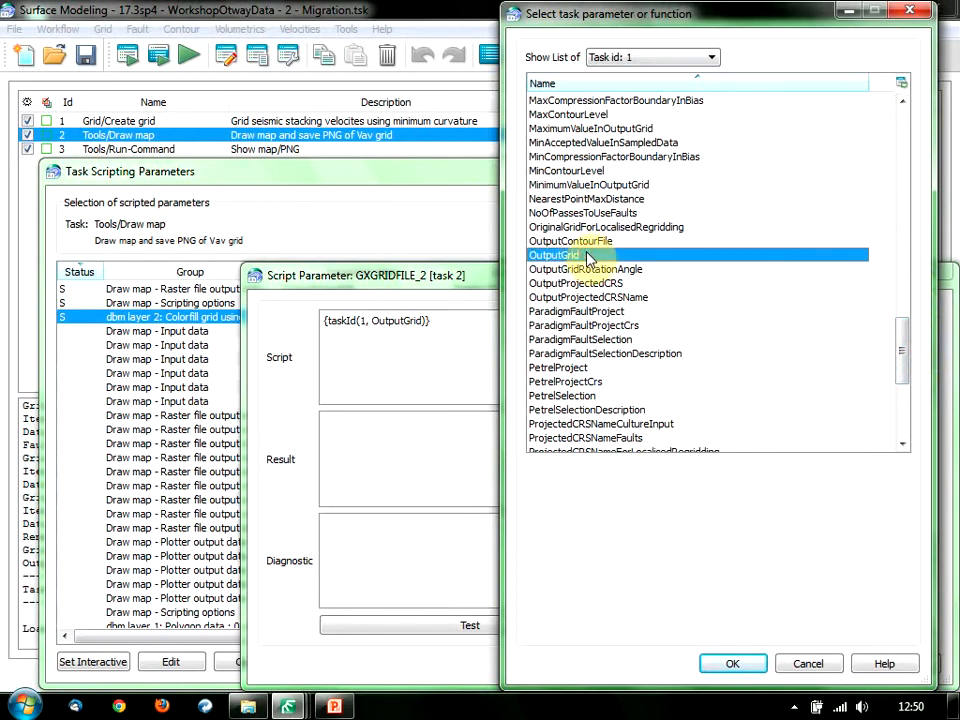
left_click(799, 660)
left_click(810, 664)
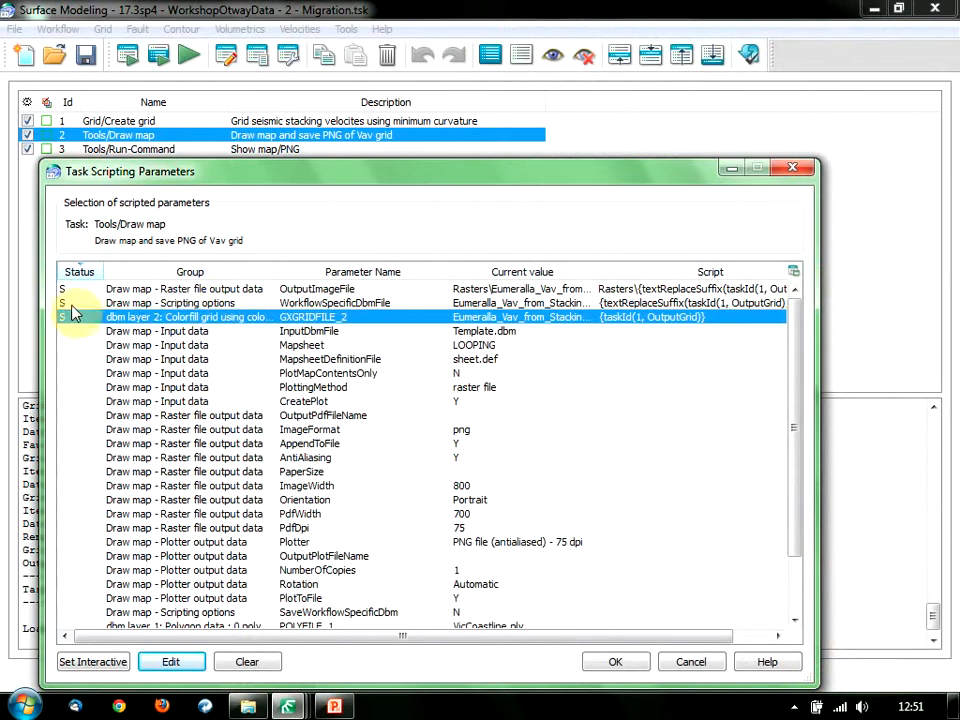
Open the OutputImageFile script and move its window up and left.
left_click(205, 290)
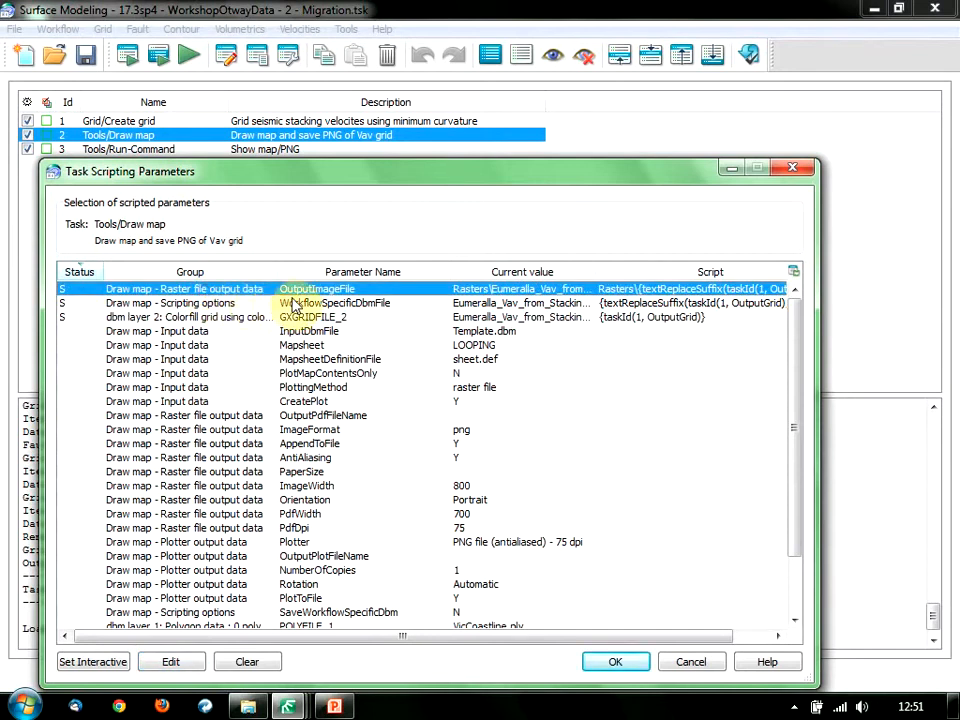
double_click(250, 295)
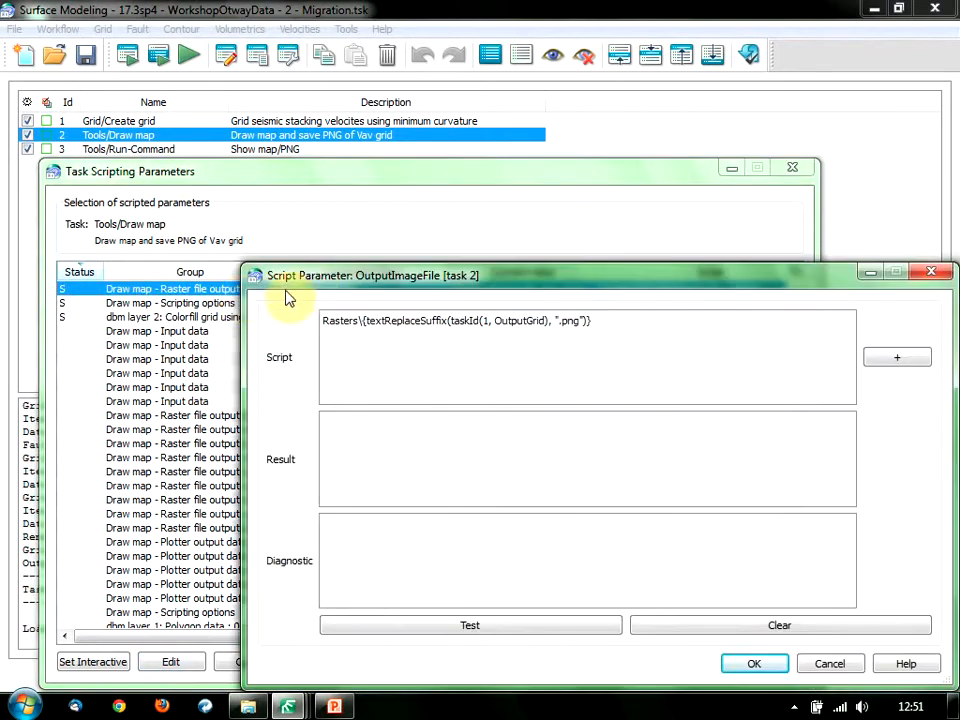
left_click_drag(288, 276, 230, 257)
left_click(274, 293)
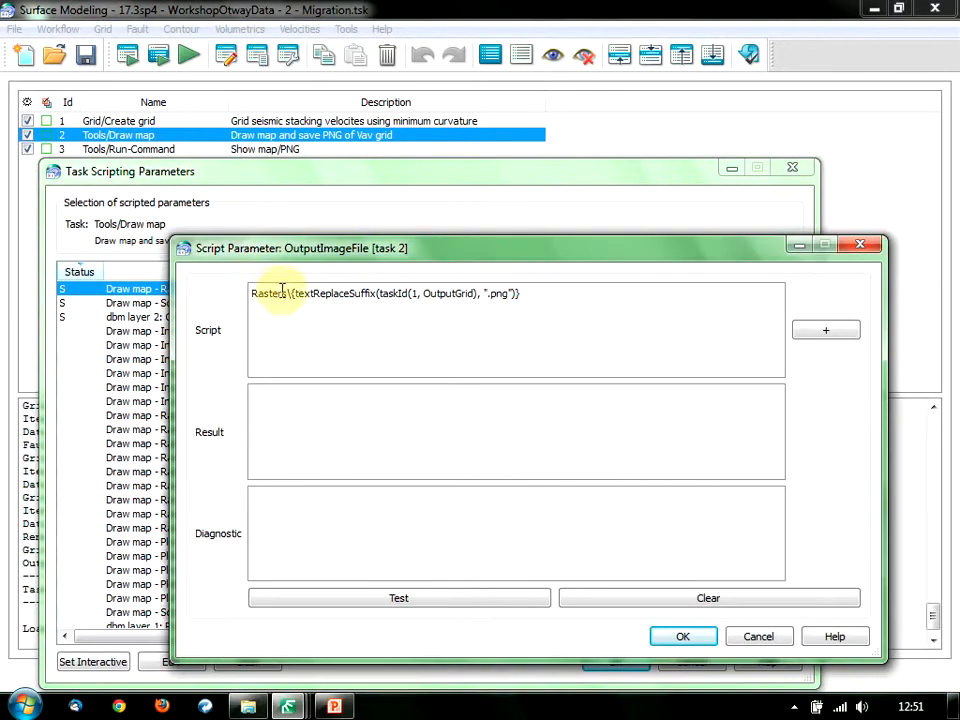
Highlight the Rasters folder, taskId(1, OutputGrid) reference and textReplaceSuffix function in the script.
double_click(272, 295)
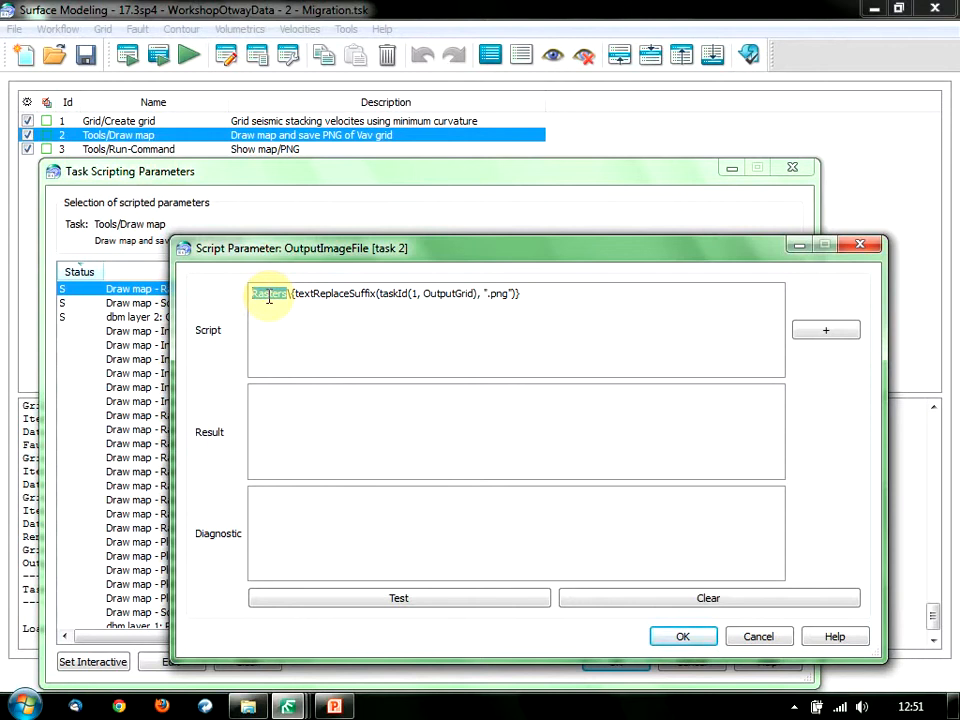
left_click(413, 295)
left_click_drag(413, 295, 476, 294)
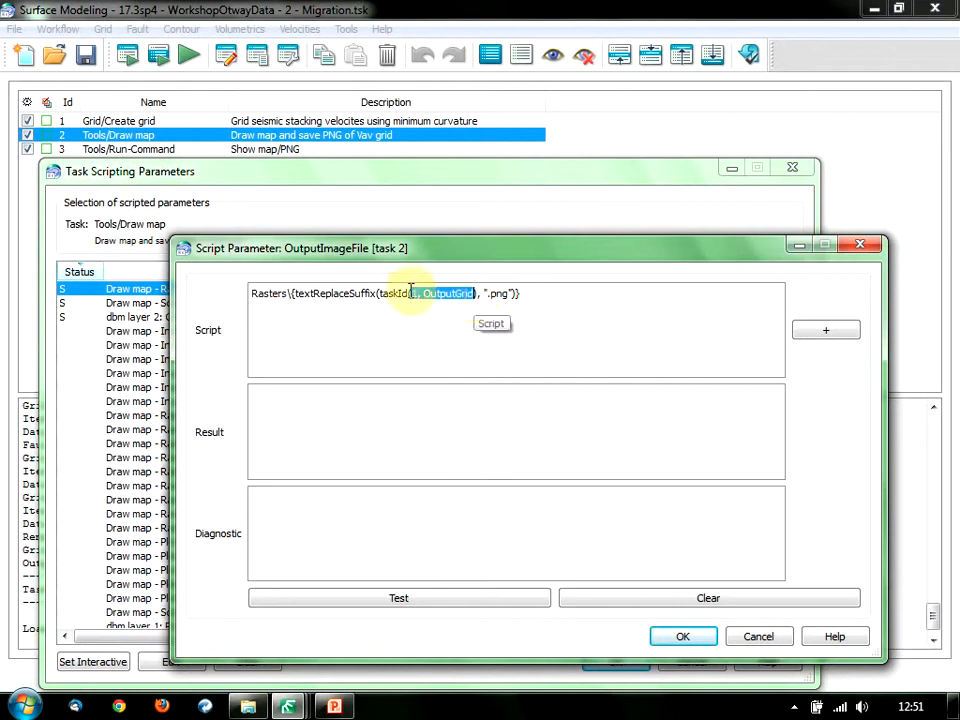
left_click_drag(376, 294, 315, 294)
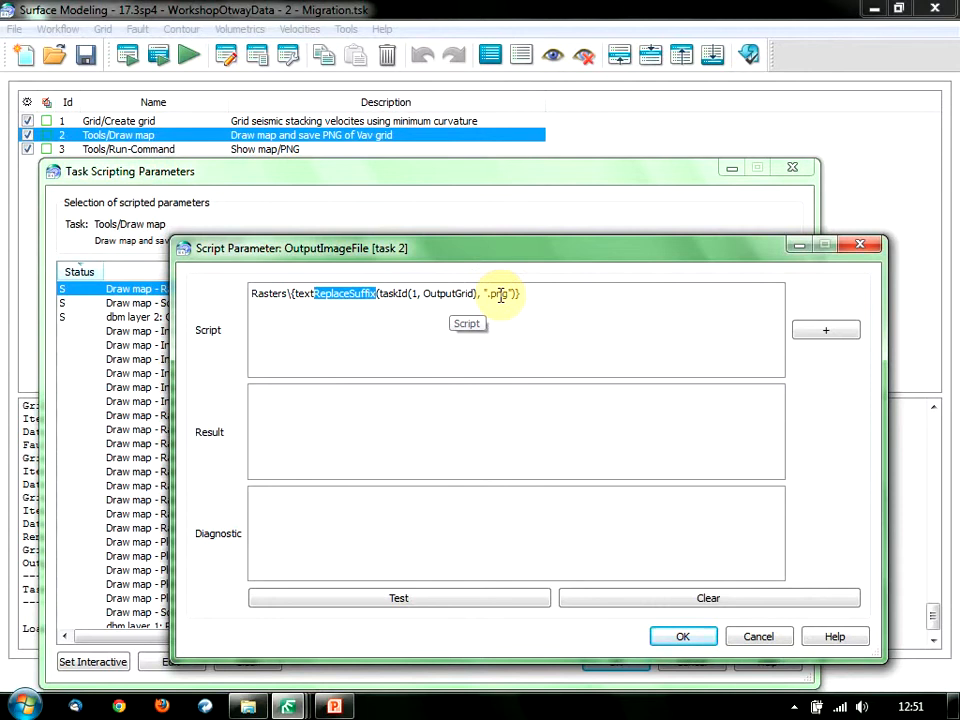
left_click(541, 306)
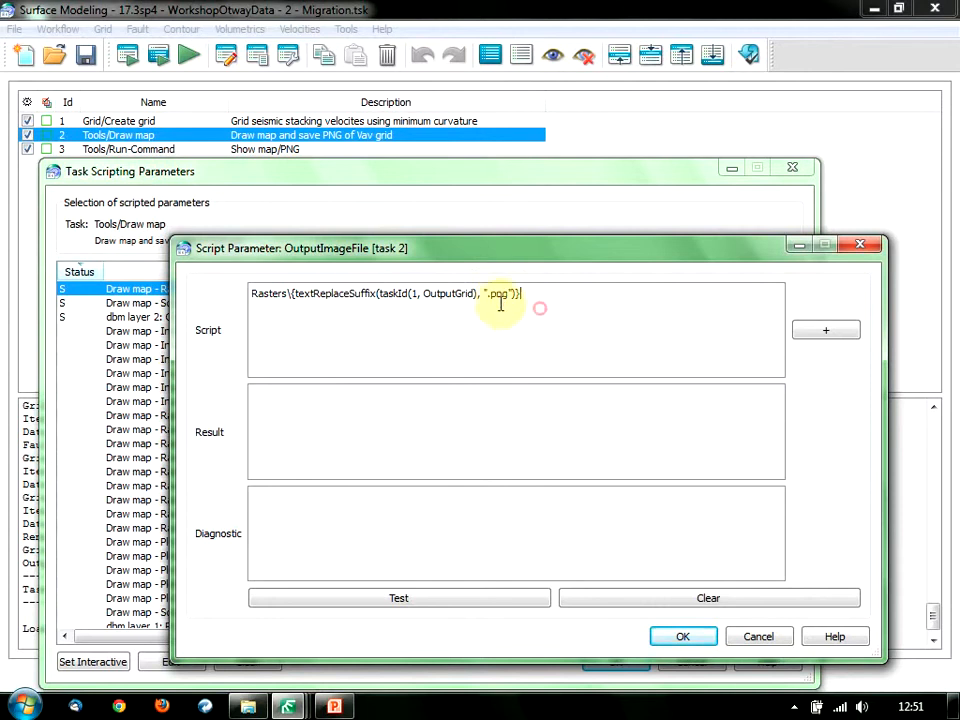
left_click(410, 293)
List the scripting functions, browse textReplaceSuffix and timeStampNumeric, then cancel both dialogs.
left_click(806, 340)
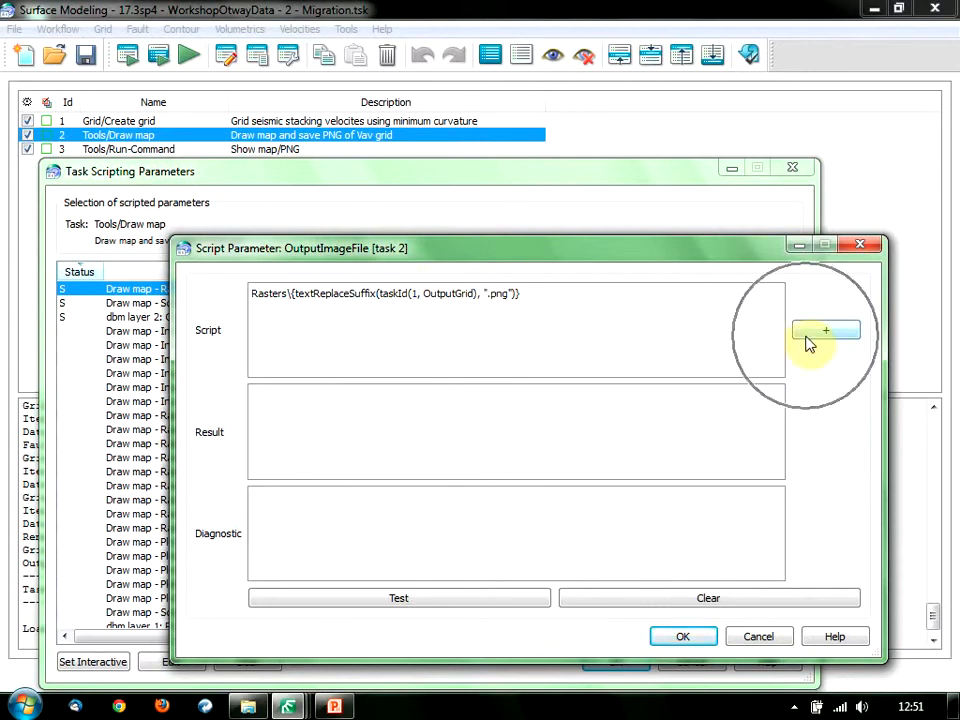
left_click(621, 60)
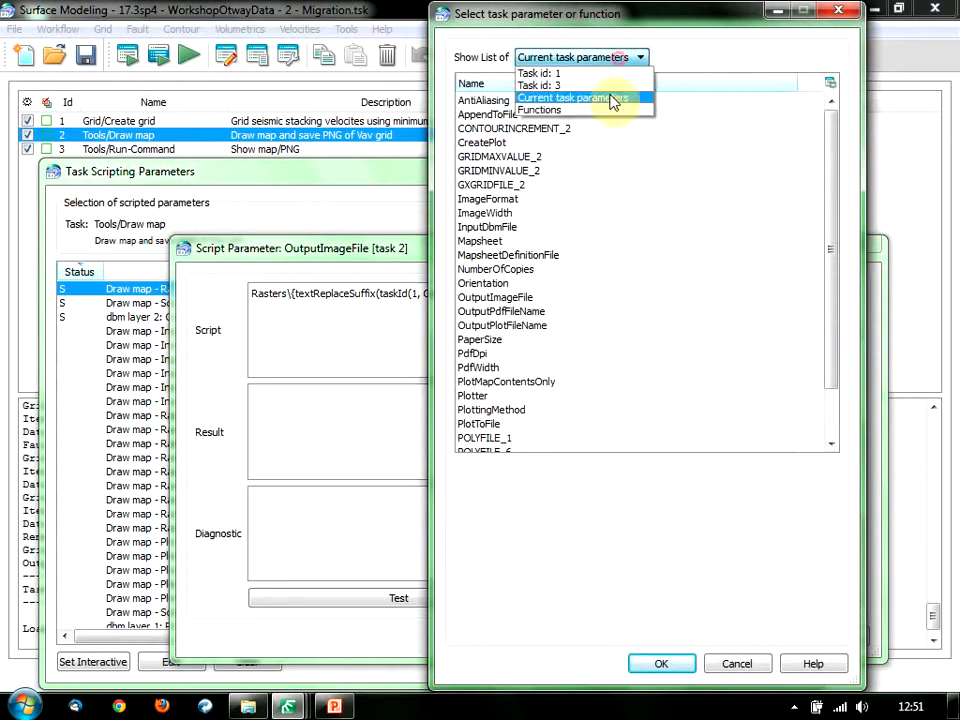
left_click(606, 110)
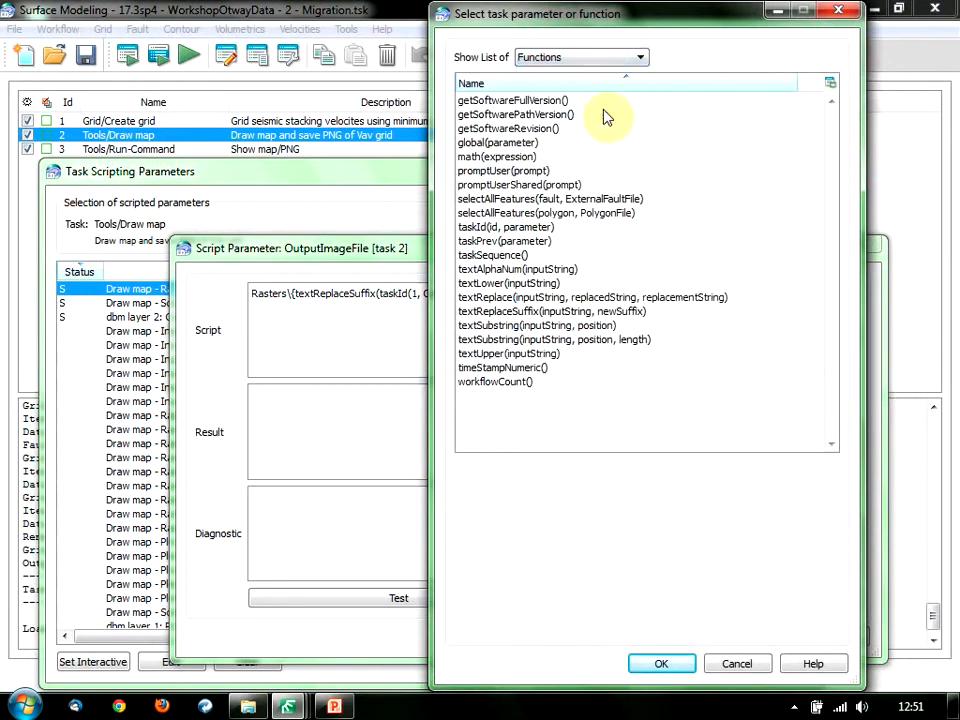
left_click(538, 312)
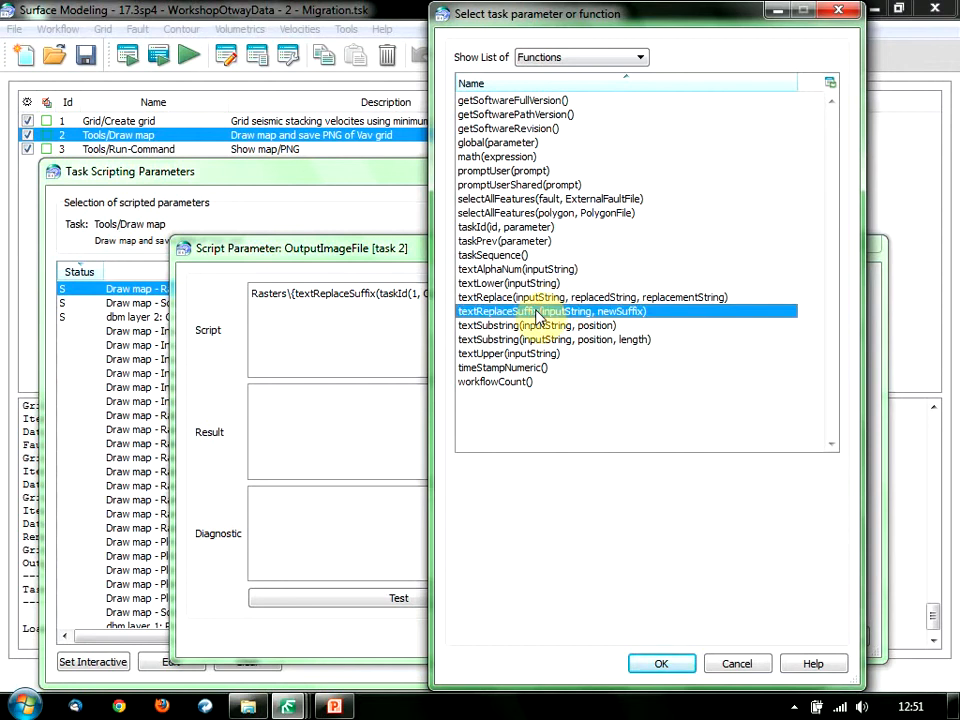
left_click(520, 370)
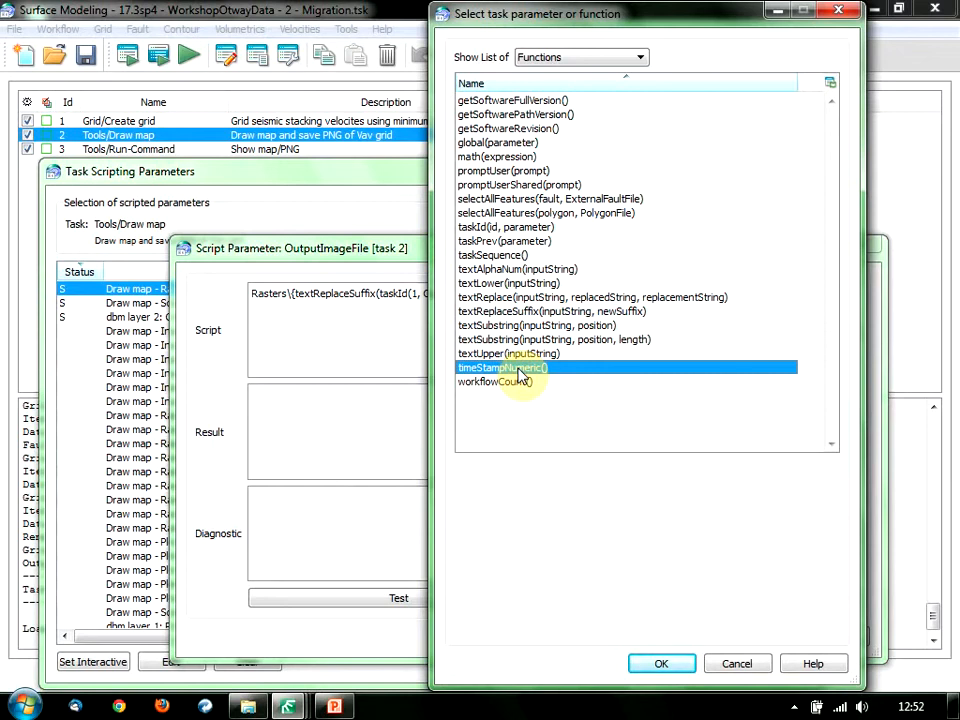
left_click(737, 665)
left_click(754, 637)
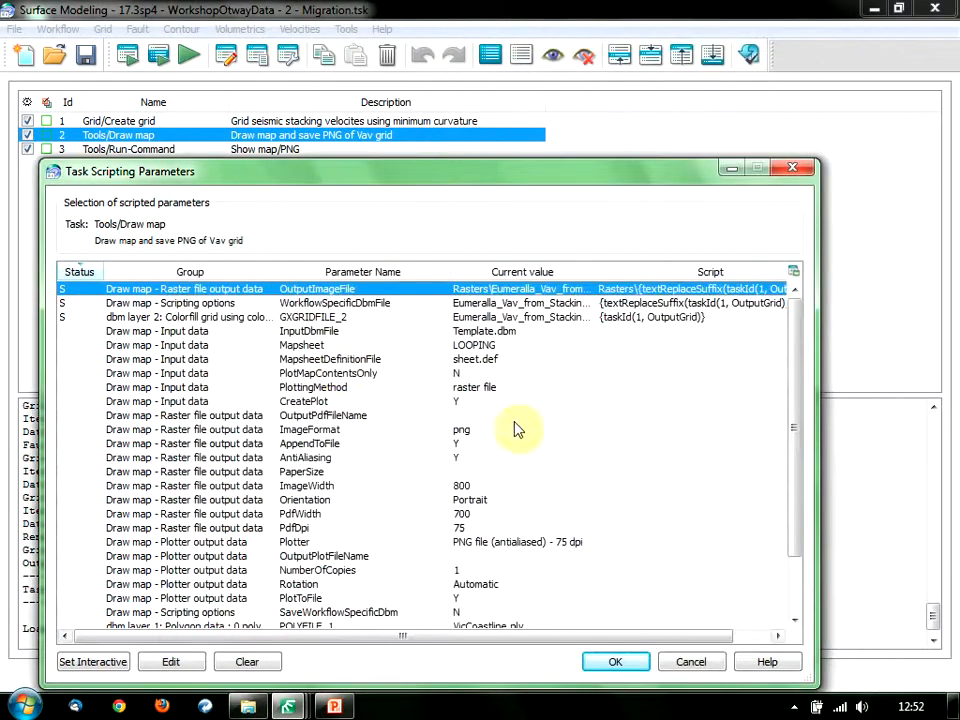
View the WorkflowSpecificDbmFile .dbm script, then cancel out of Draw map's scripting parameters.
left_click(202, 305)
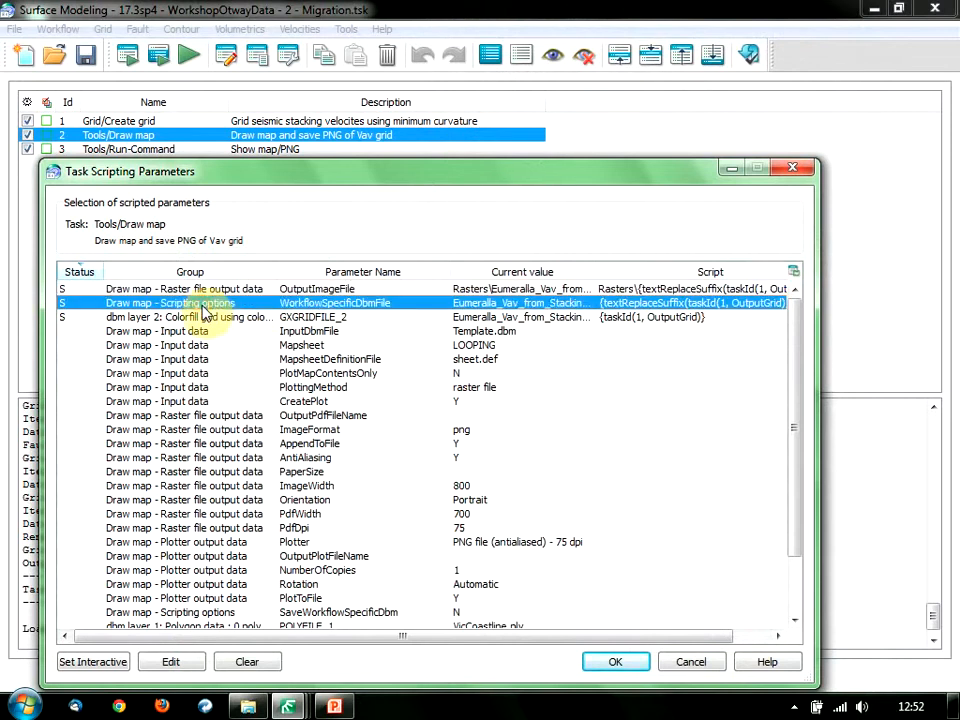
double_click(202, 305)
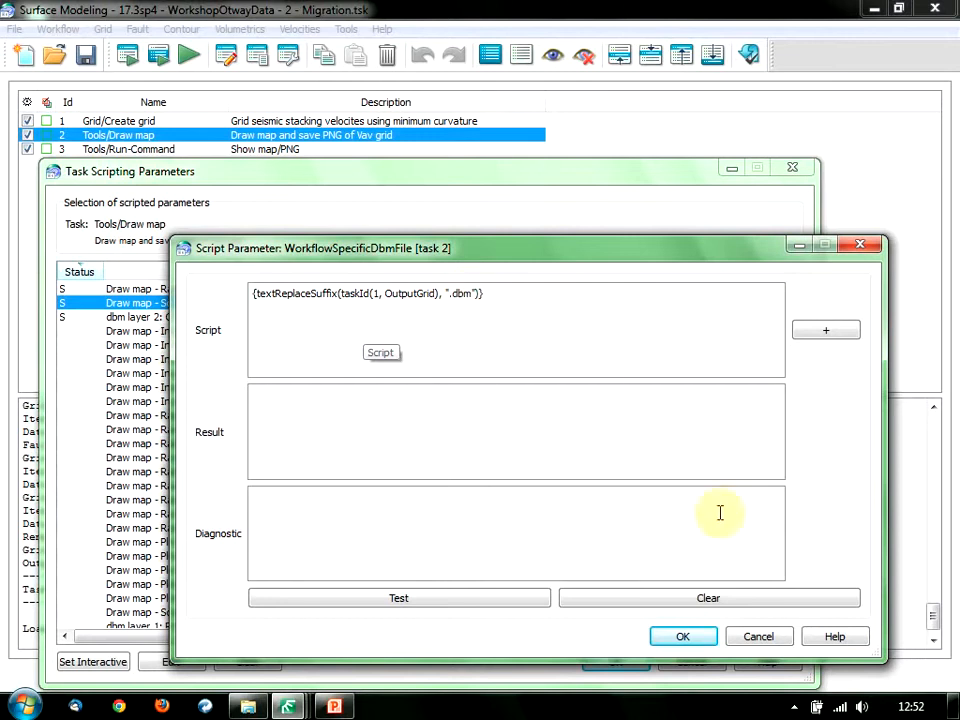
left_click(786, 641)
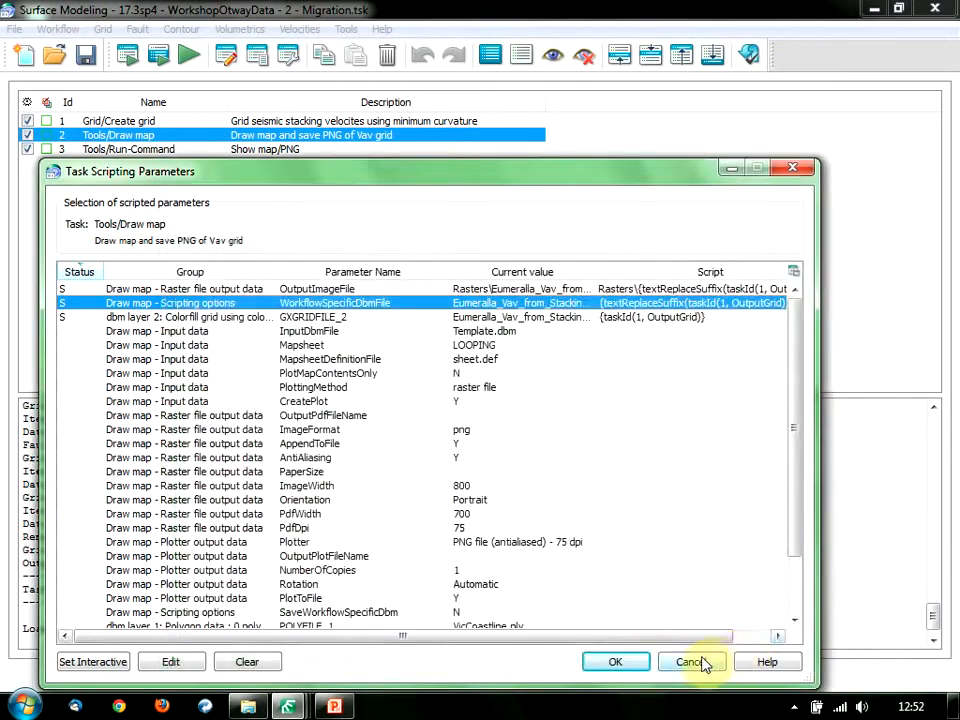
left_click(688, 658)
left_click(171, 153)
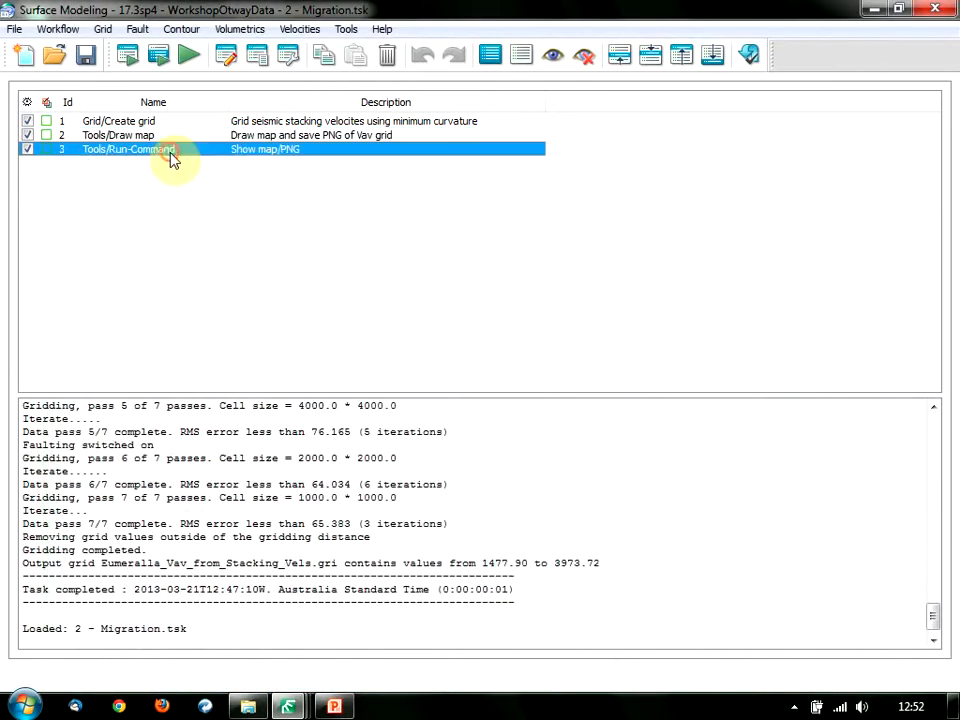
left_click(171, 153)
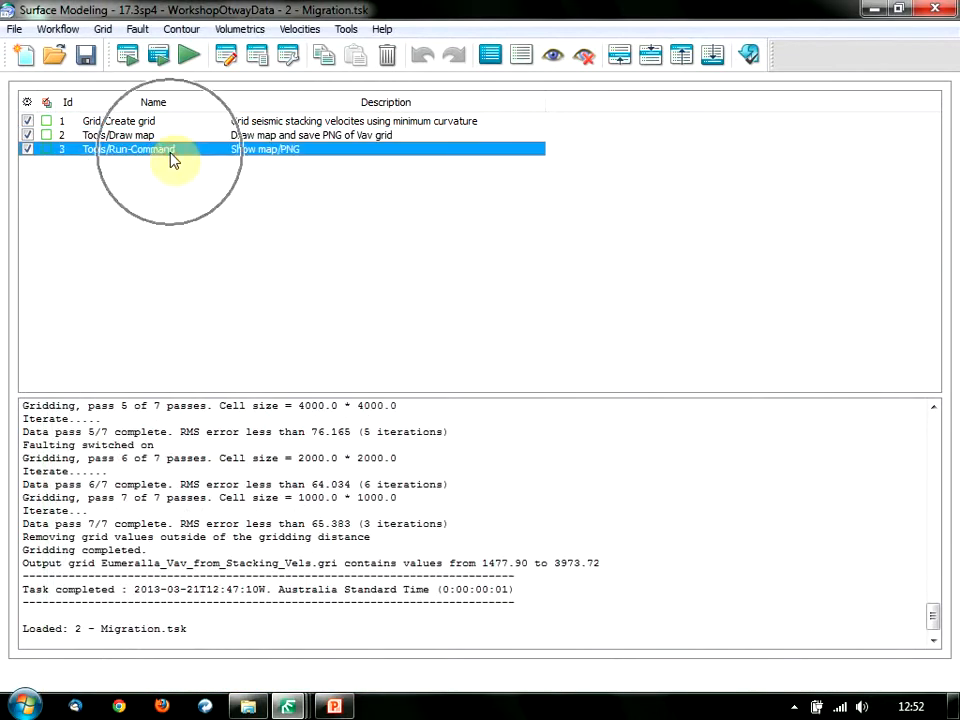
left_click(288, 57)
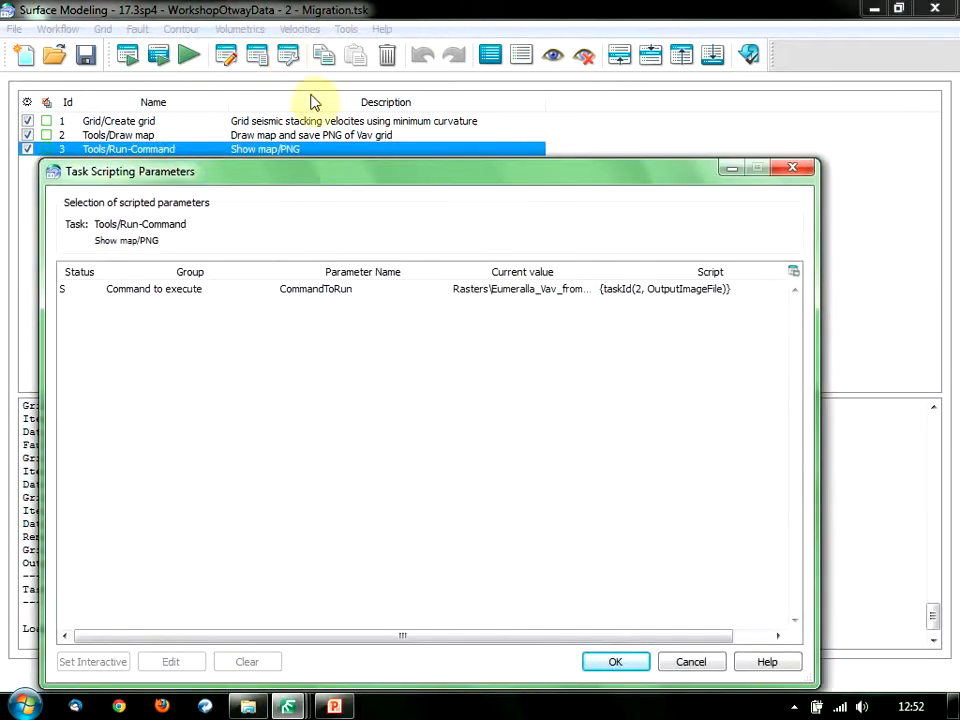
double_click(218, 292)
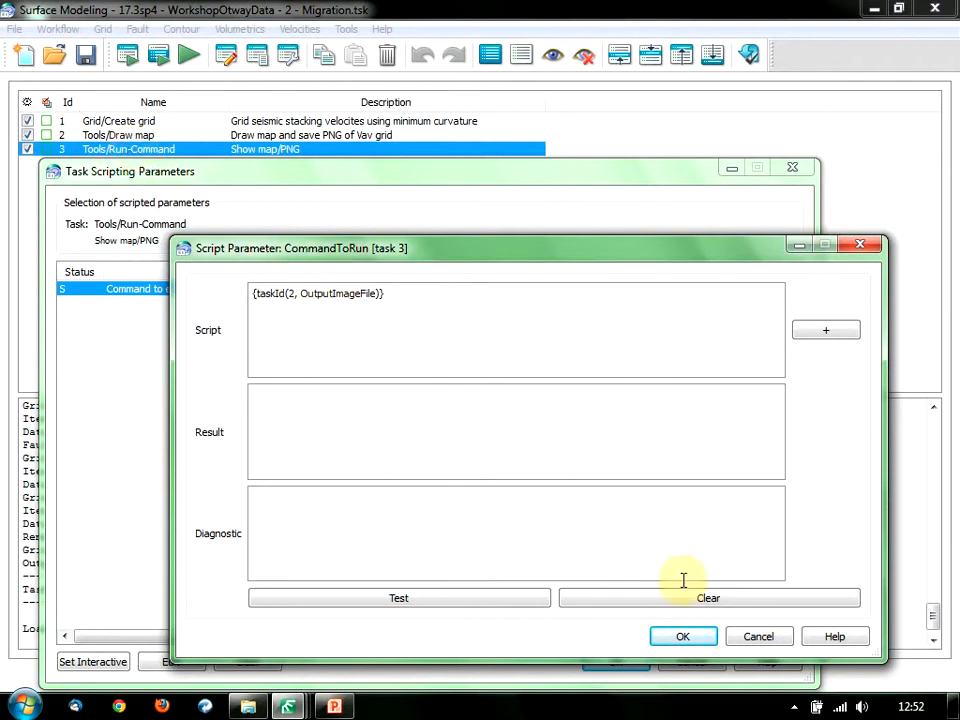
left_click(750, 636)
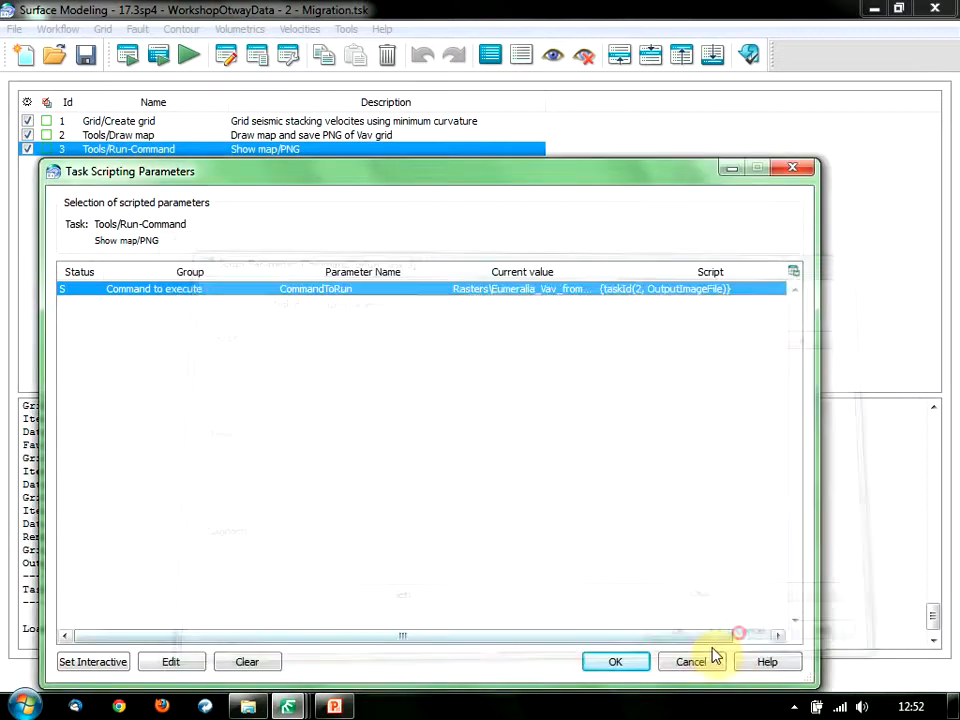
left_click(692, 660)
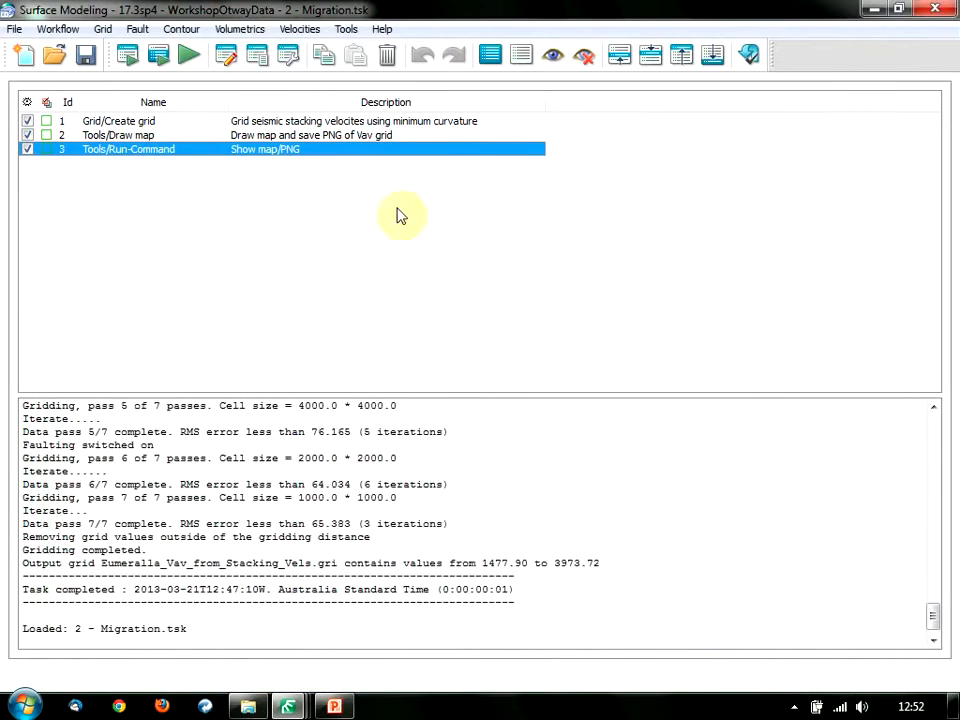
Run all three tasks at 1000 × 1000 cells, overwriting the Vav grid and showing the PNG in Picasa.
left_click(190, 55)
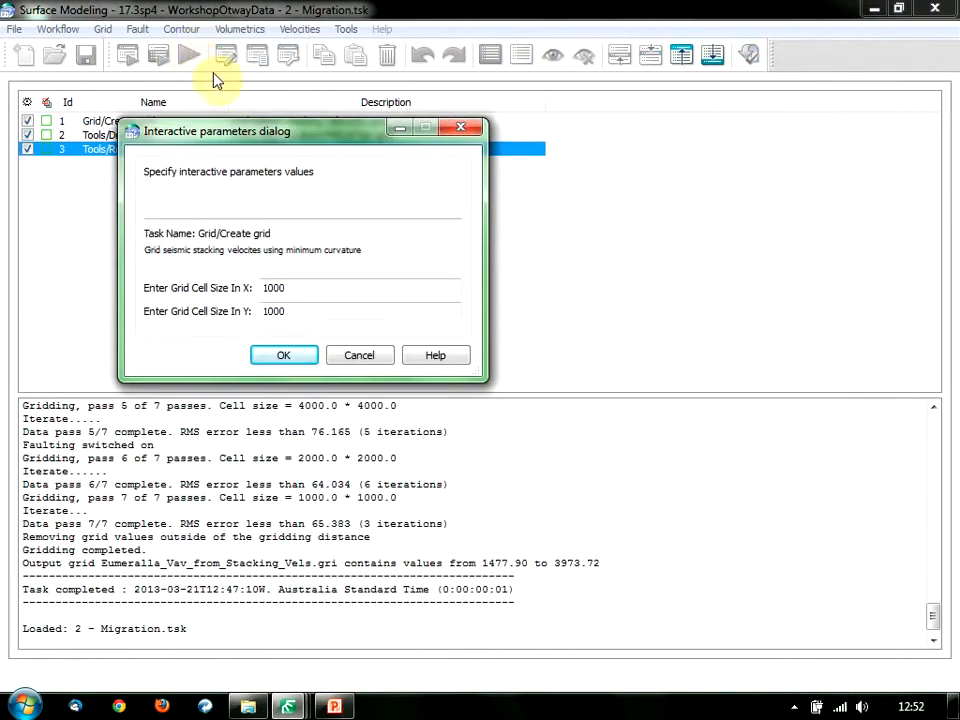
left_click_drag(262, 131, 383, 193)
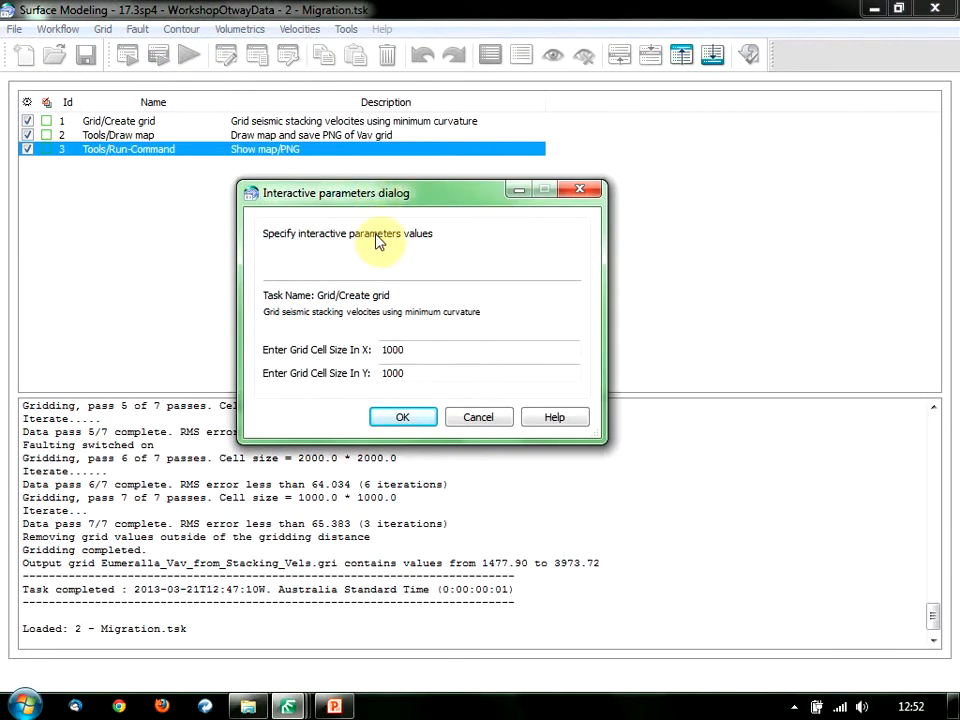
left_click(405, 418)
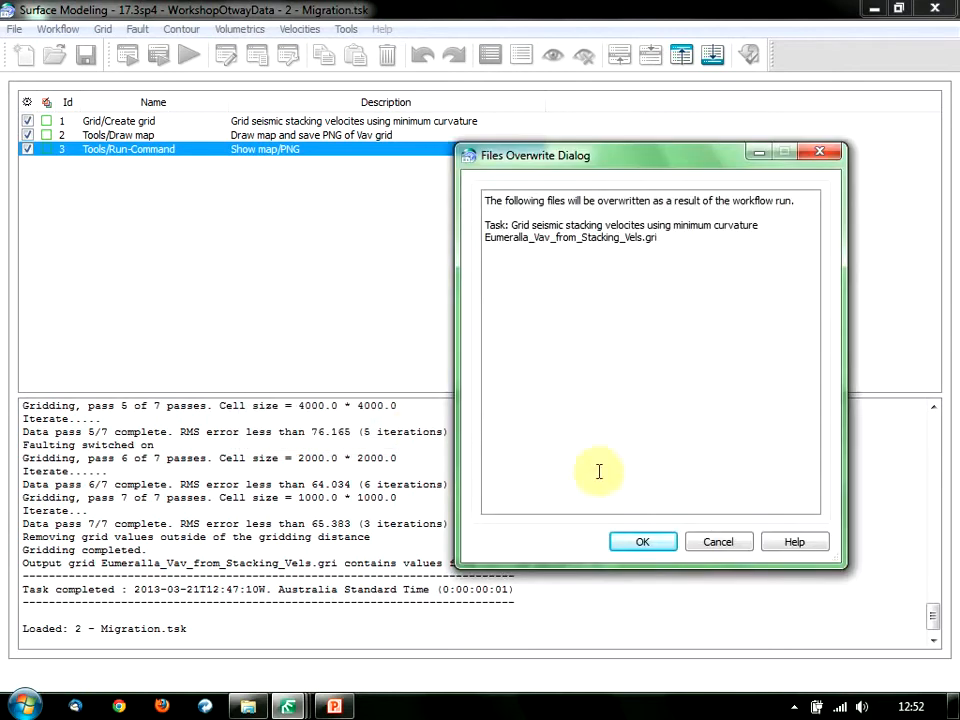
left_click(645, 542)
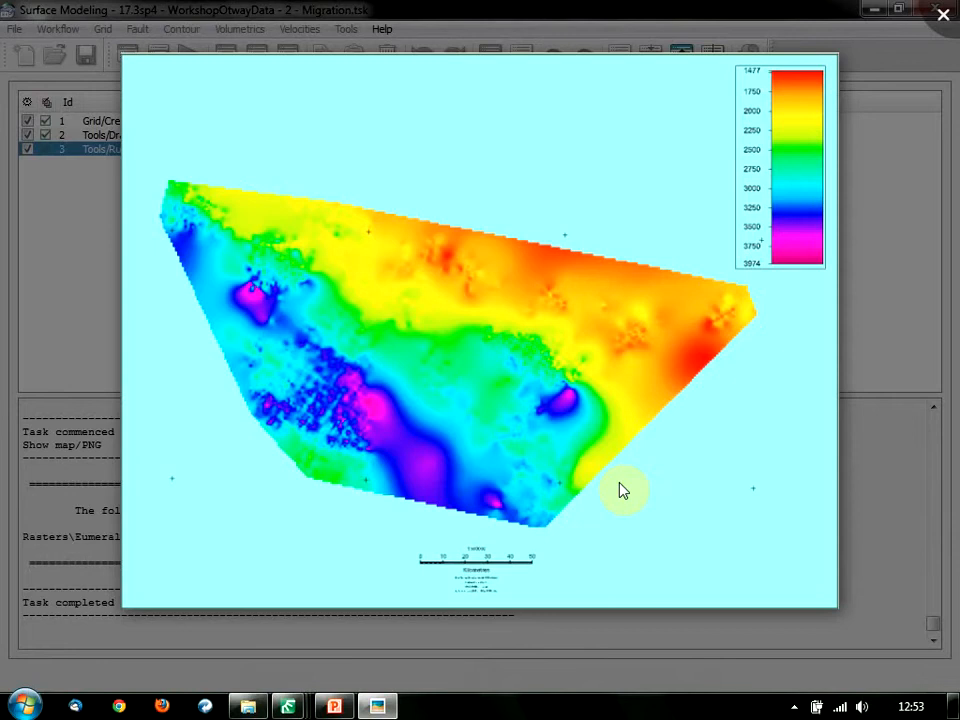
Window the Vav map photo, check it against the OTWAY BASIN map sheet, then minimize the sheet.
left_click(564, 18)
left_click_drag(563, 39, 555, 43)
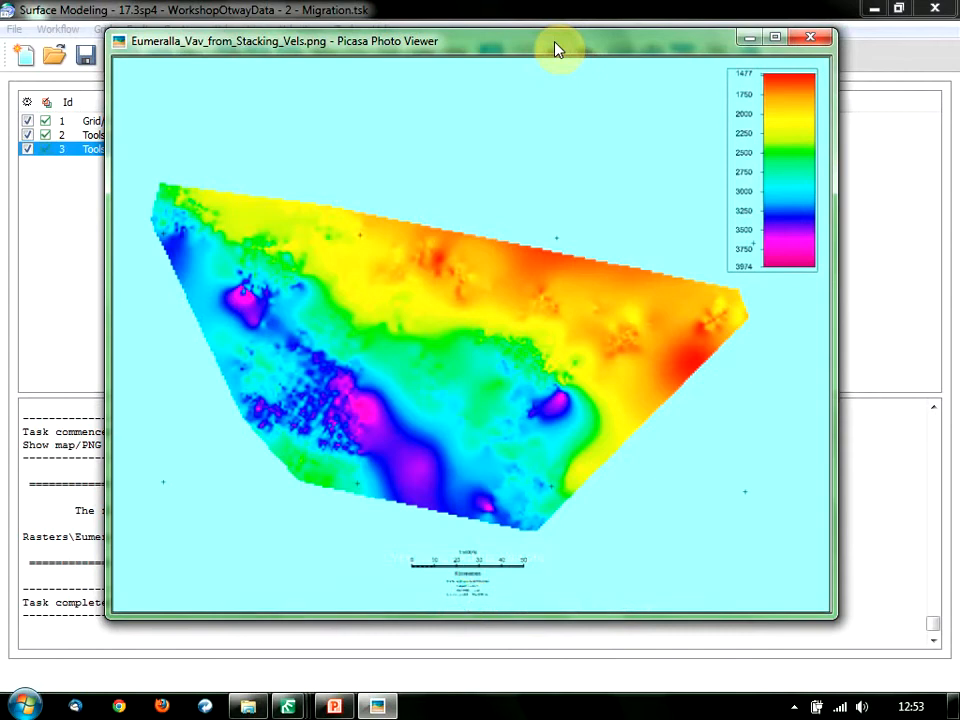
mouse_move(288, 706)
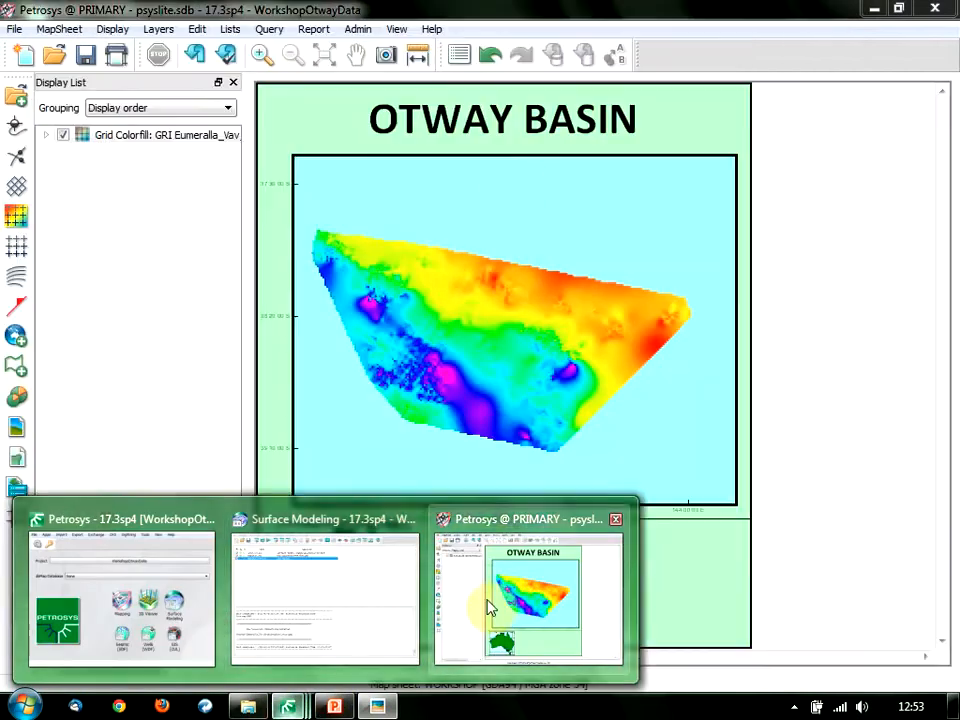
left_click(489, 604)
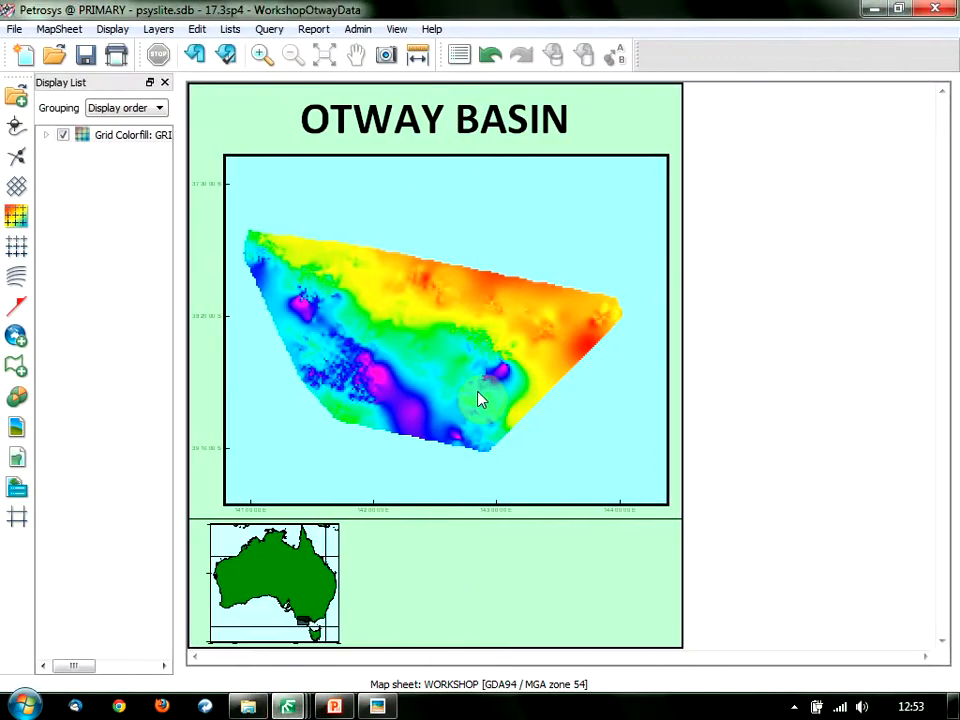
left_click(876, 9)
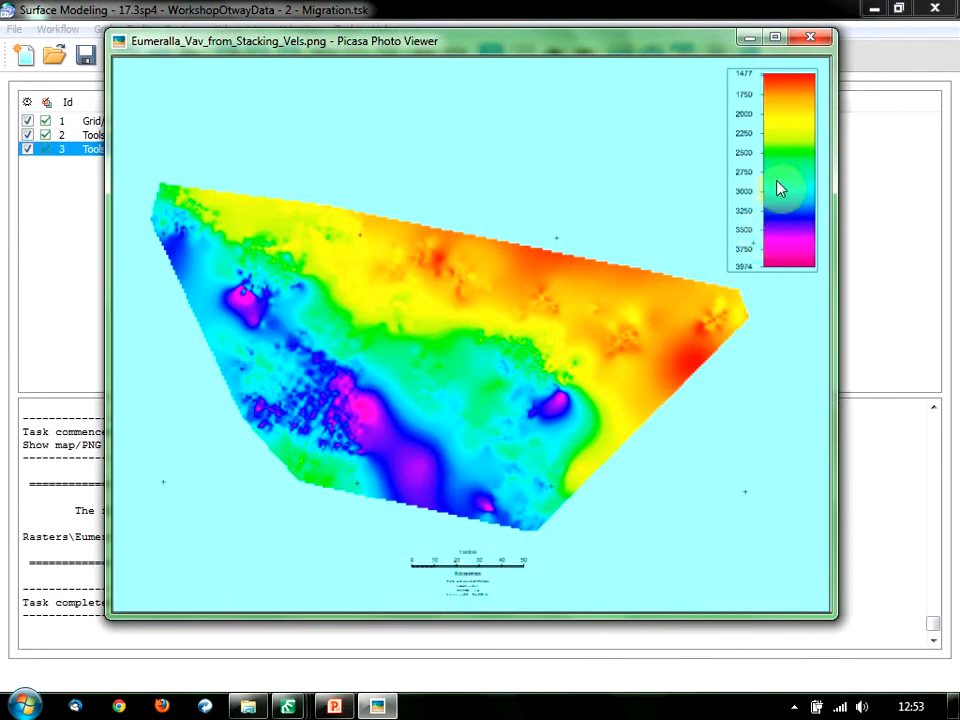
Close the photo viewer and load the recent workflow 3 - Looping.tsk.
left_click(812, 40)
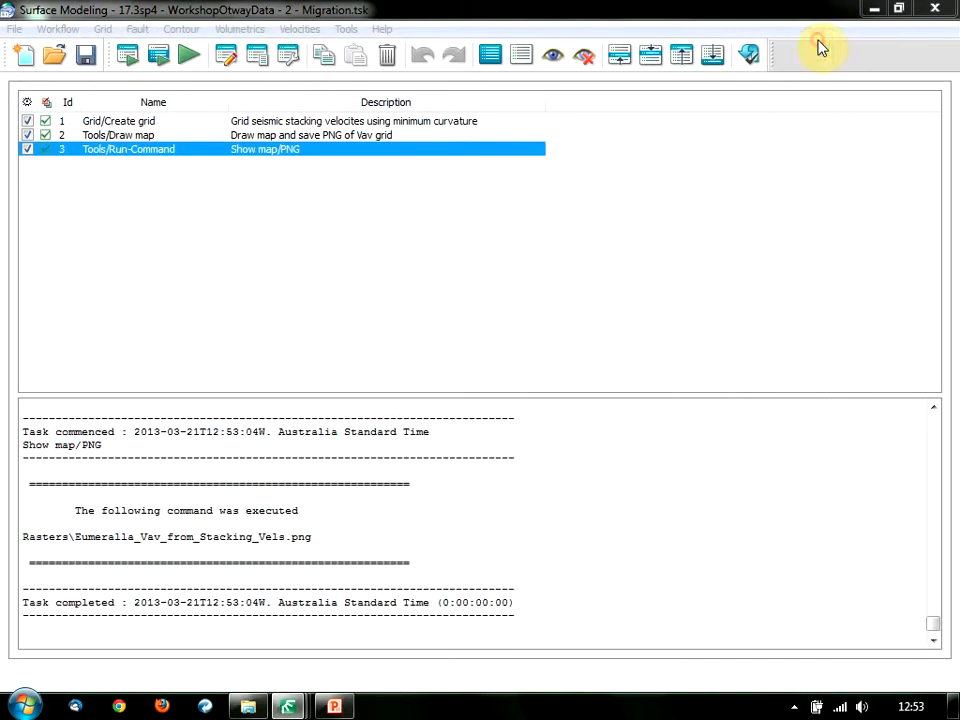
left_click(16, 29)
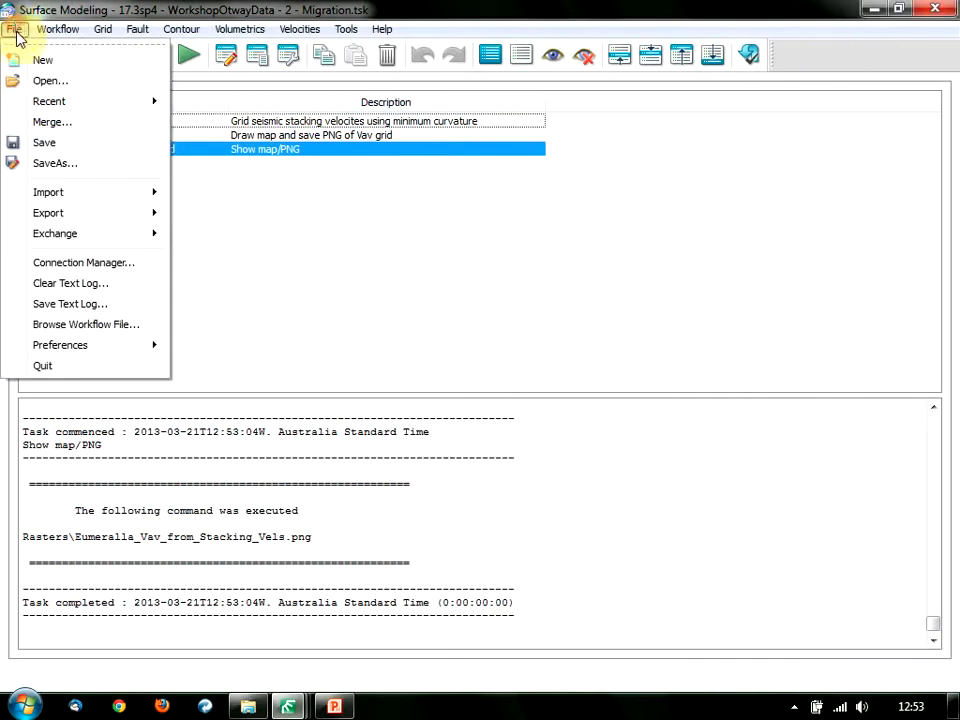
mouse_move(100, 104)
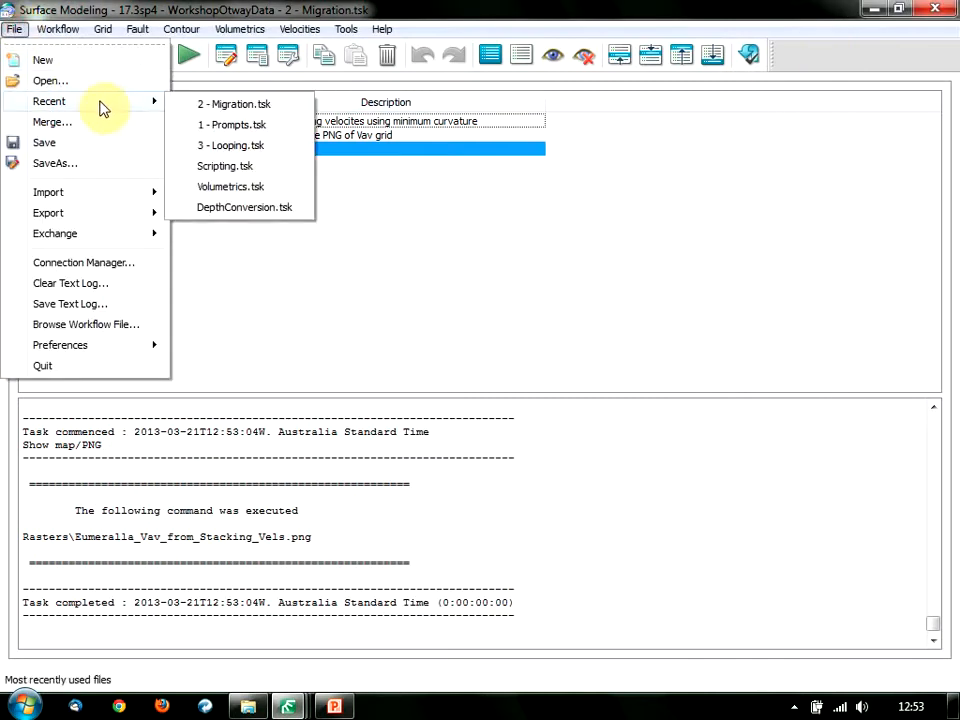
left_click(243, 148)
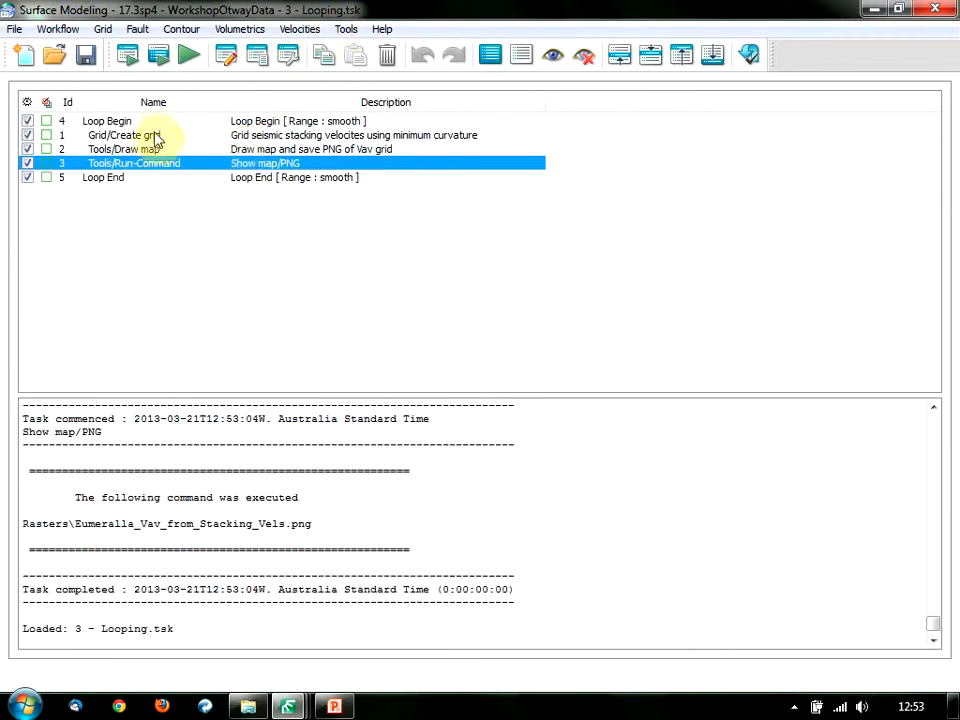
Select the three looped tasks plus the Loop Begin and Loop End rows, and review the Workflow menu's looping commands.
left_click_drag(154, 135, 154, 149)
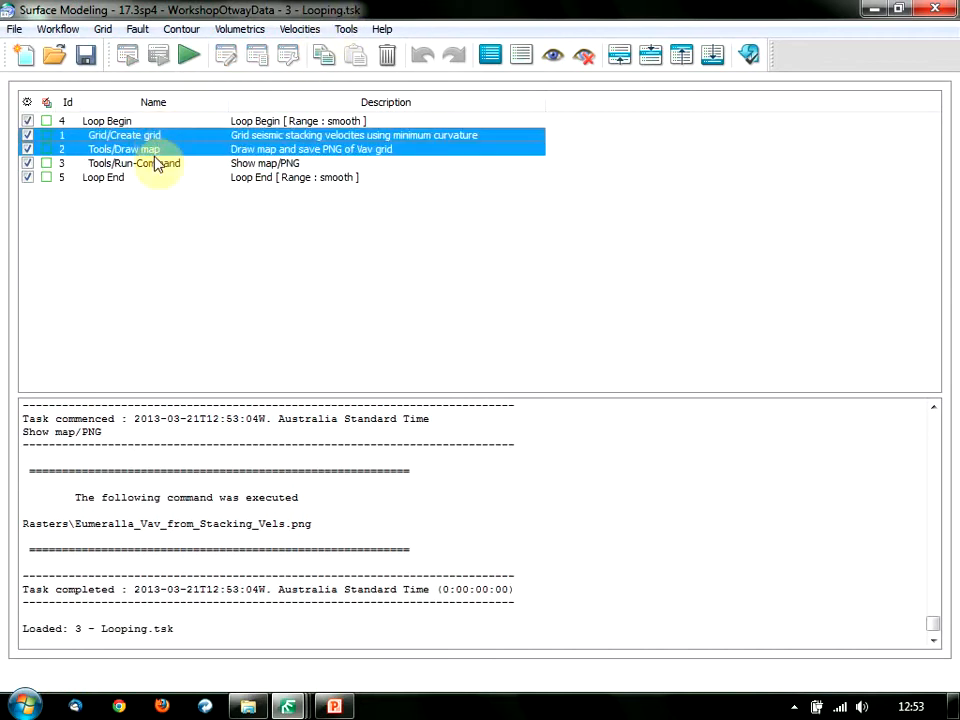
left_click(155, 163)
left_click(168, 137, "shift")
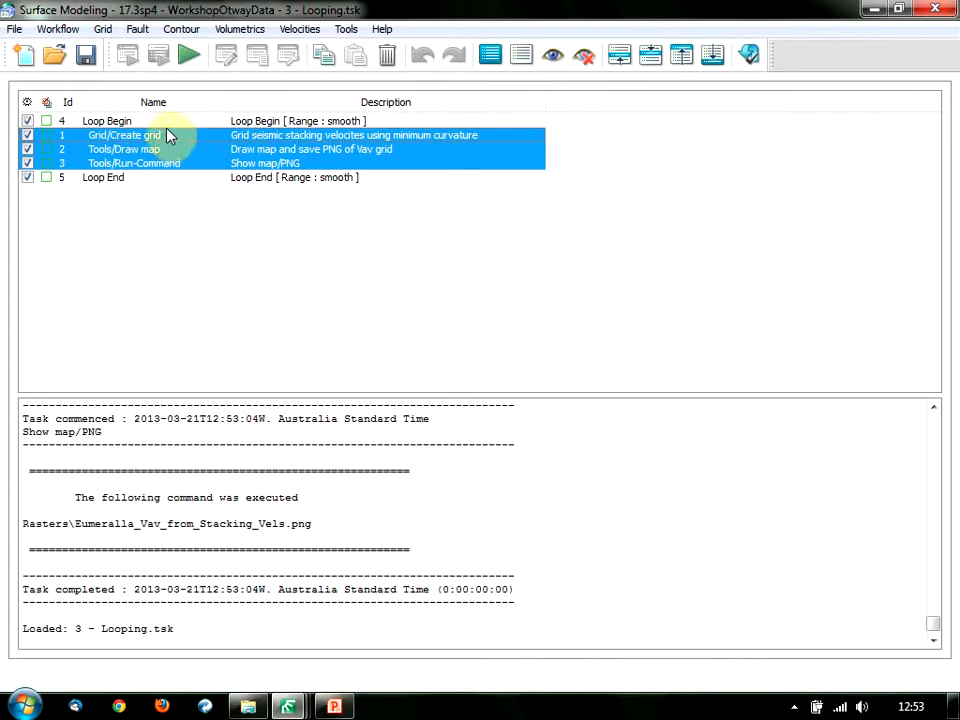
left_click(160, 121)
left_click(154, 180, "ctrl")
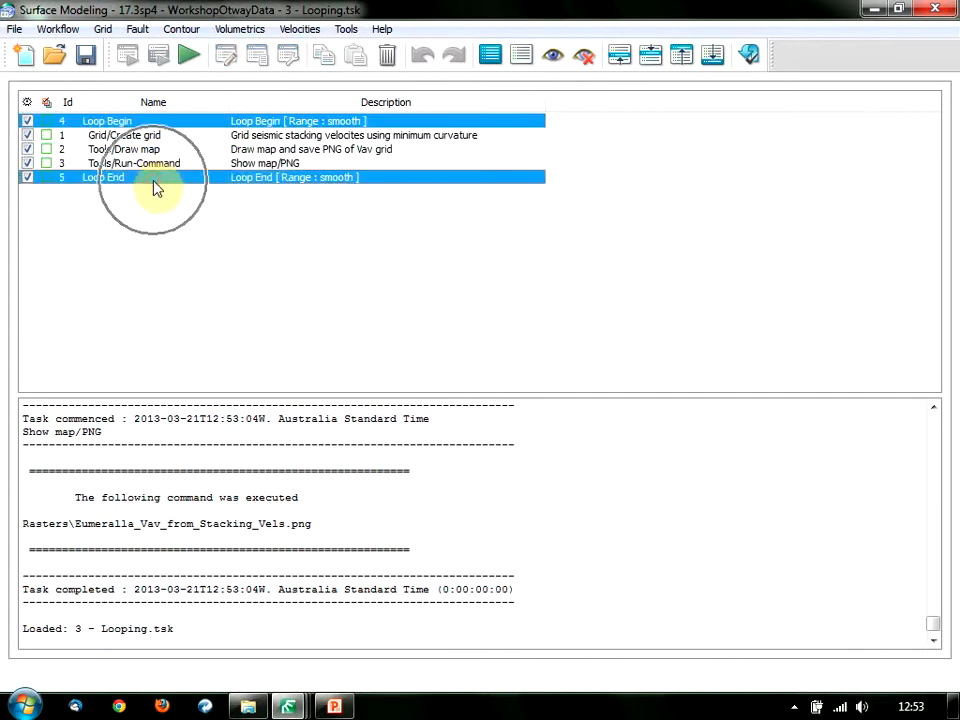
left_click(55, 29)
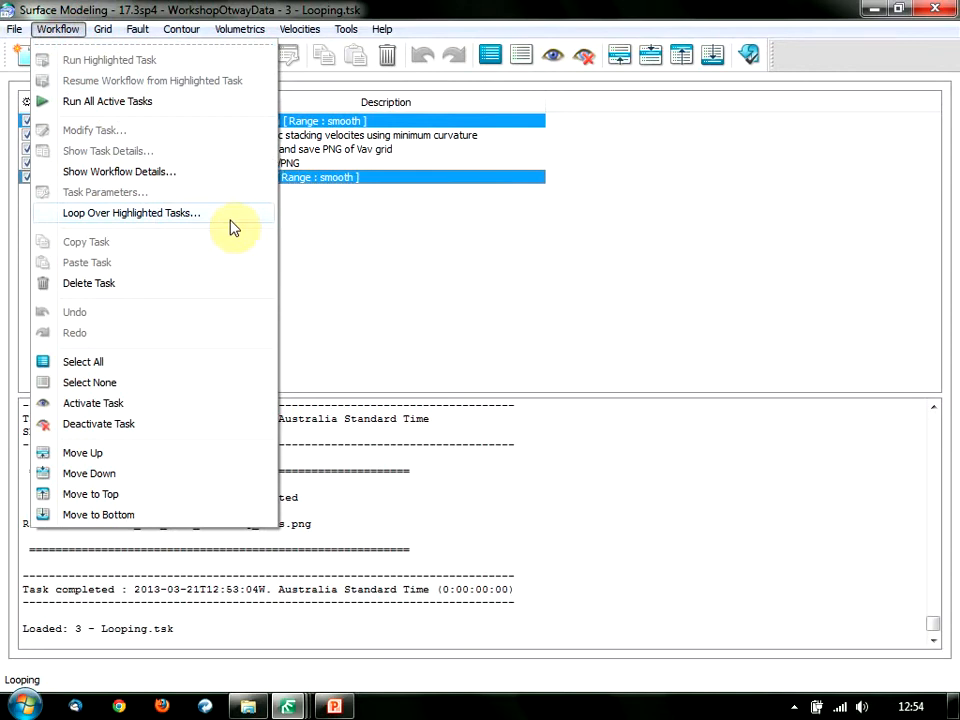
left_click(307, 222)
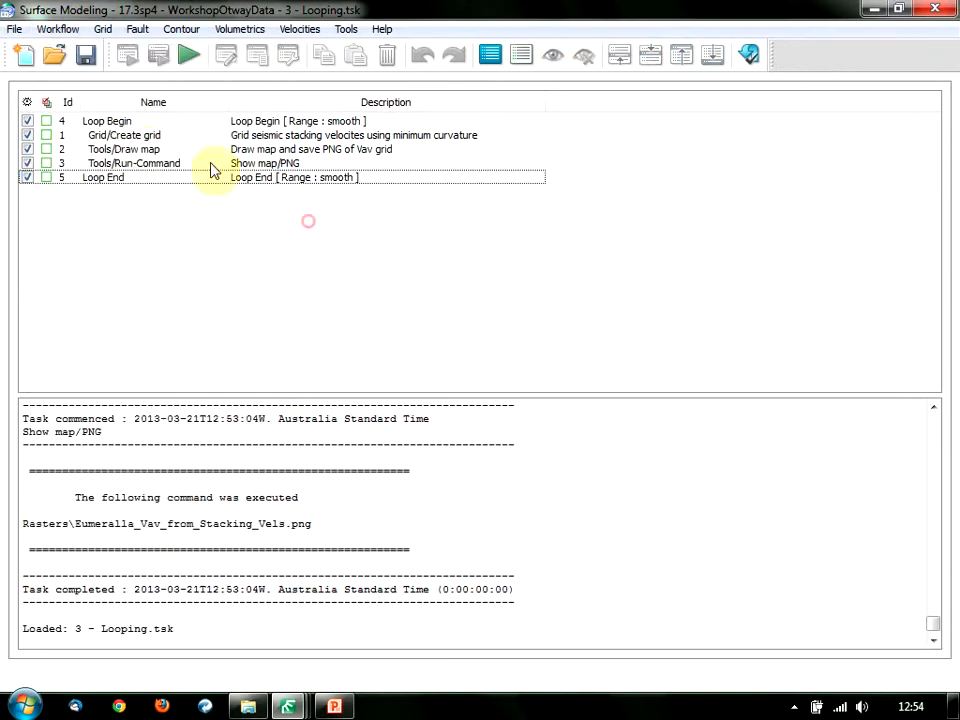
double_click(131, 123)
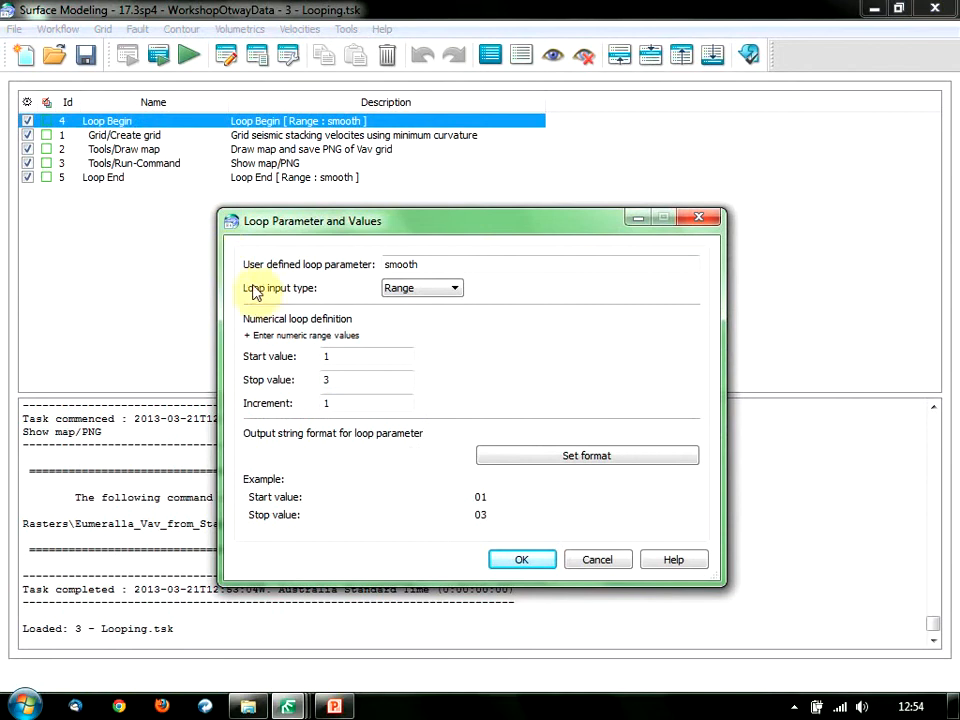
left_click(455, 299)
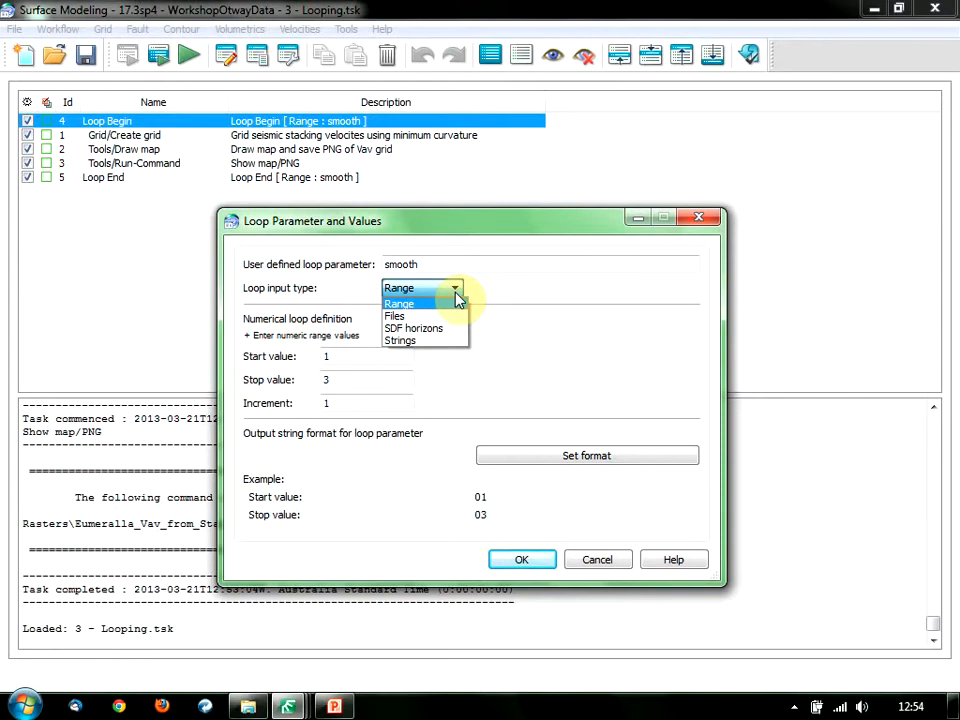
left_click(462, 293)
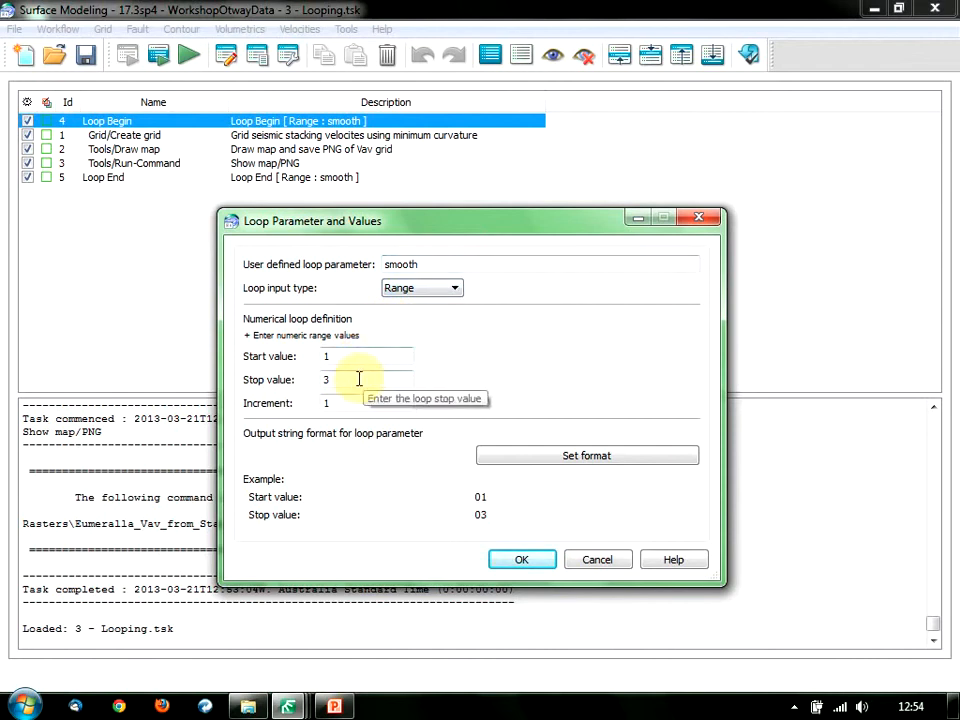
key("ctrl")
key("ctrl")
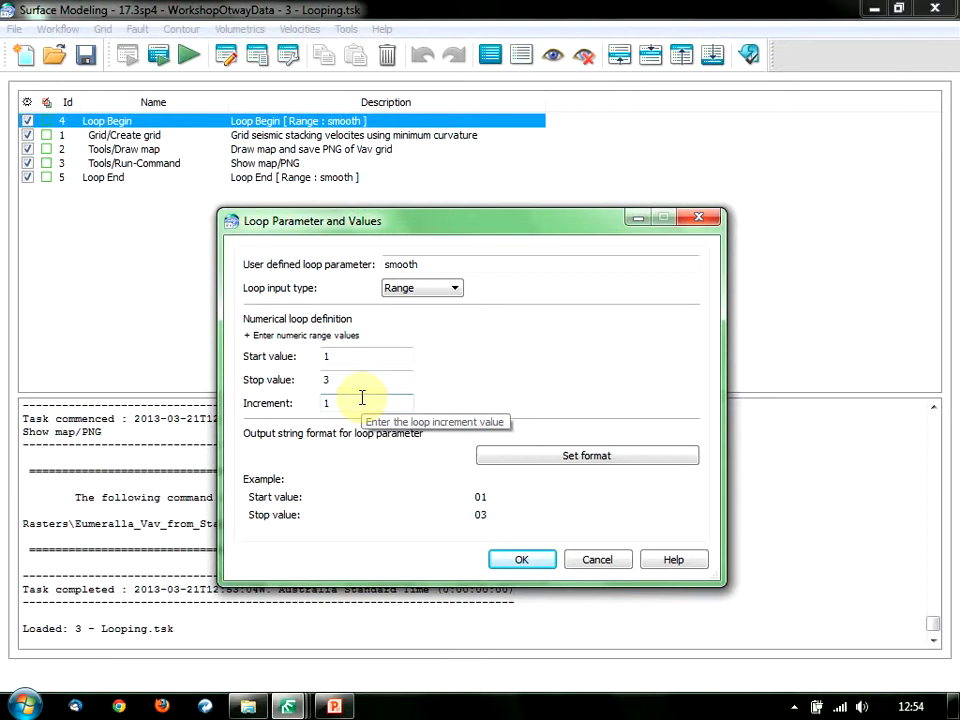
left_click(595, 562)
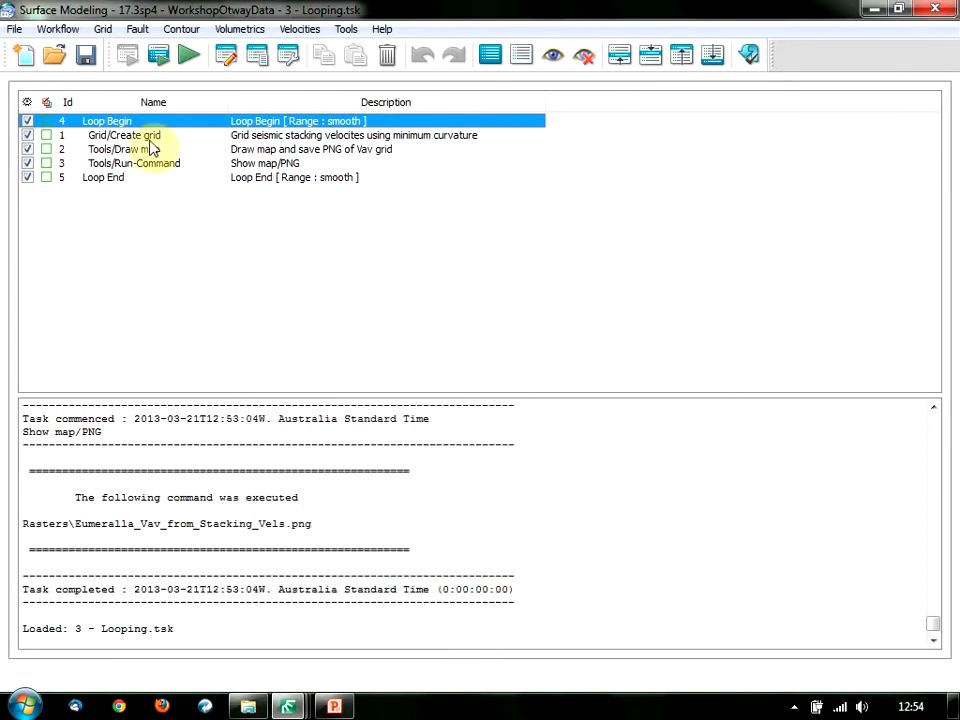
left_click(149, 140)
double_click(149, 145)
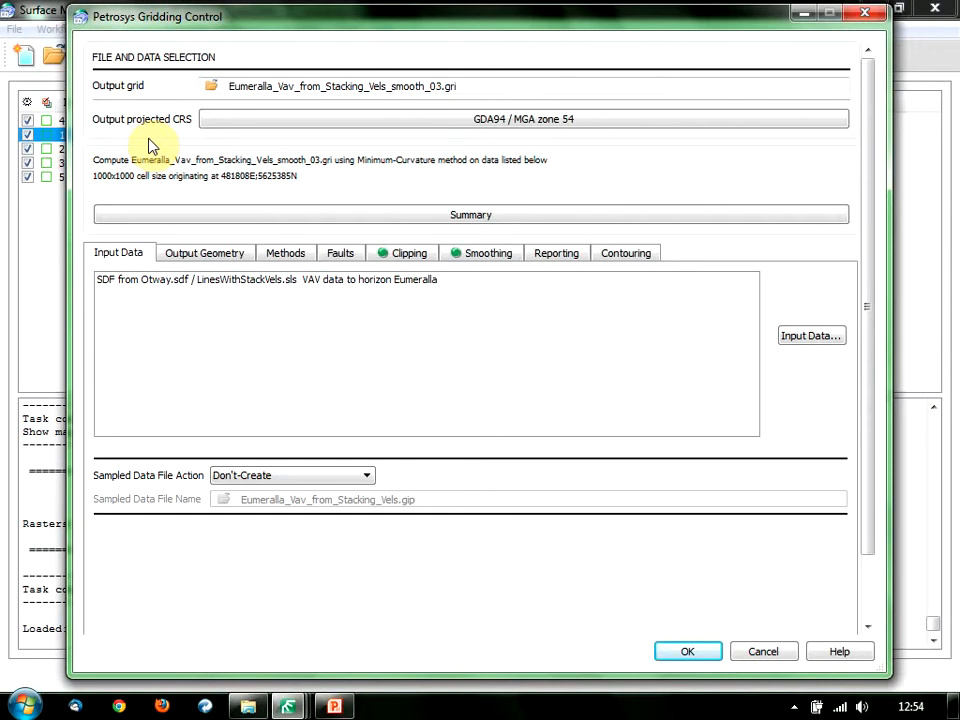
left_click(473, 258)
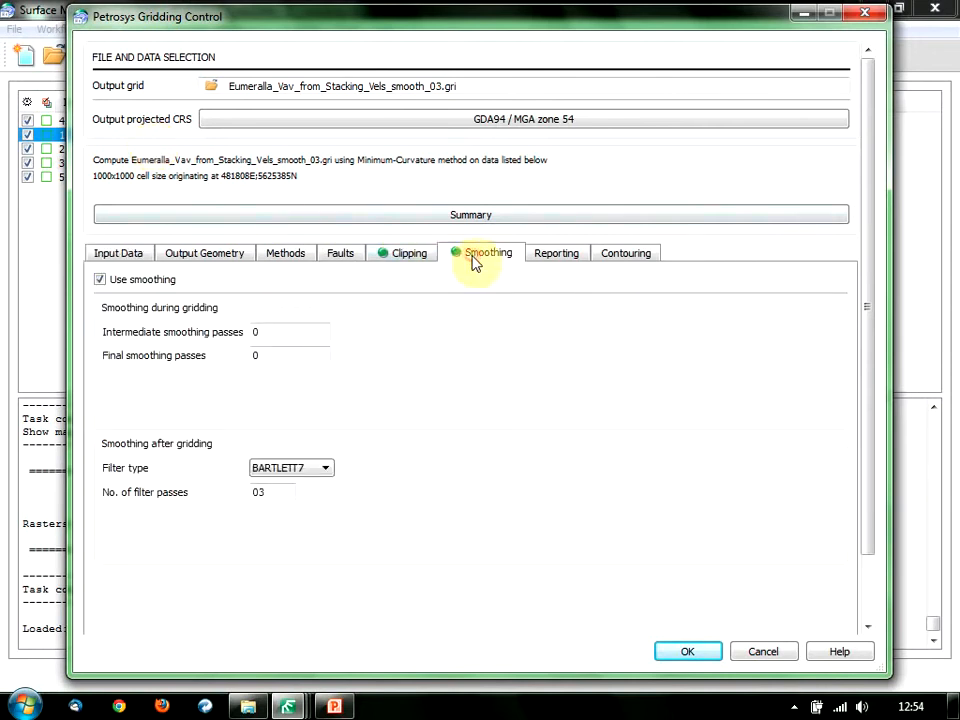
left_click(160, 281)
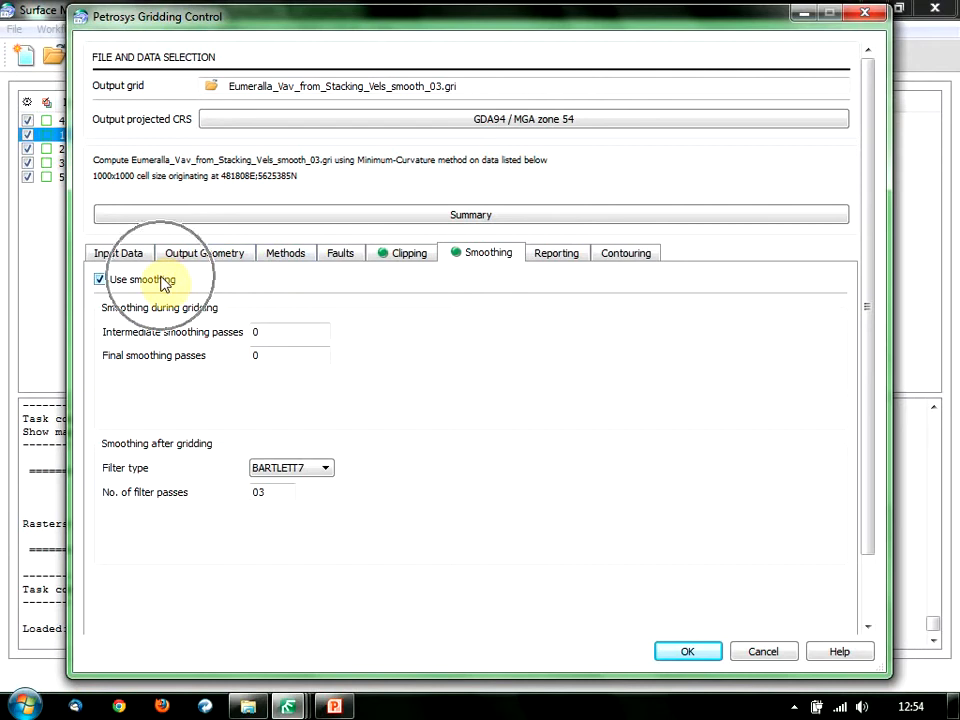
left_click(300, 476)
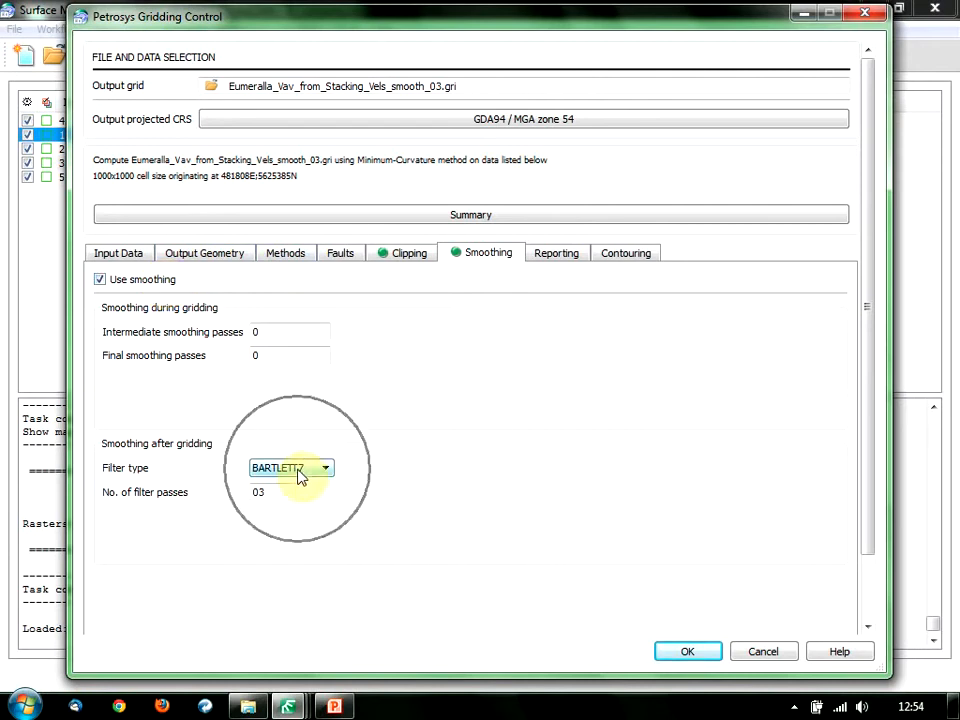
left_click(740, 650)
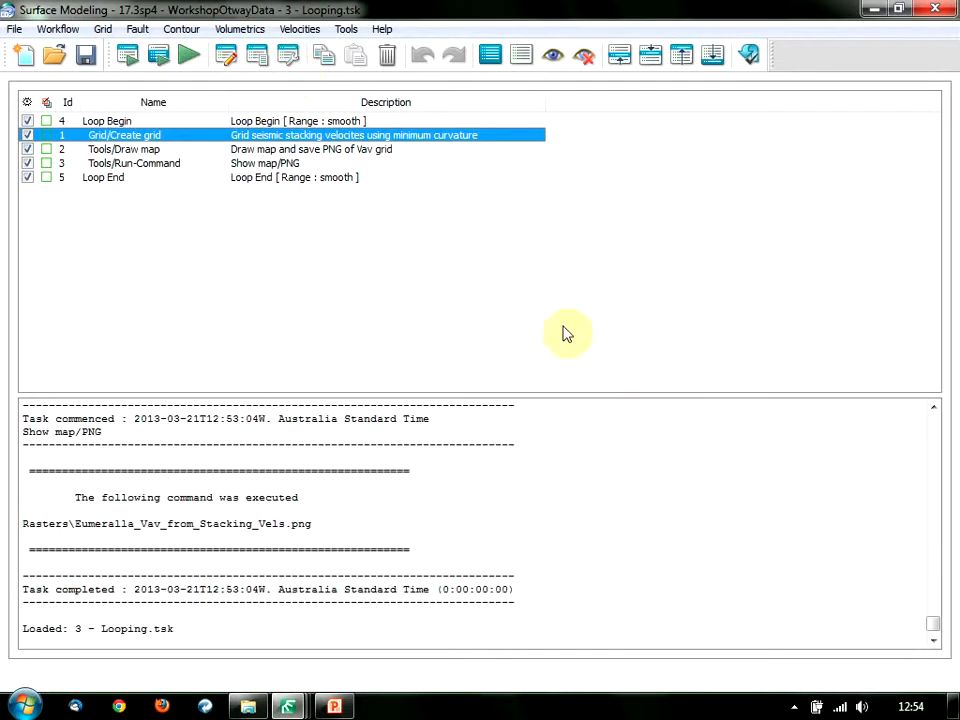
left_click(289, 62)
Sort the Create grid task's parameters by scripted status and inspect the SmoothingPassesNumber script unchanged.
left_click(289, 58)
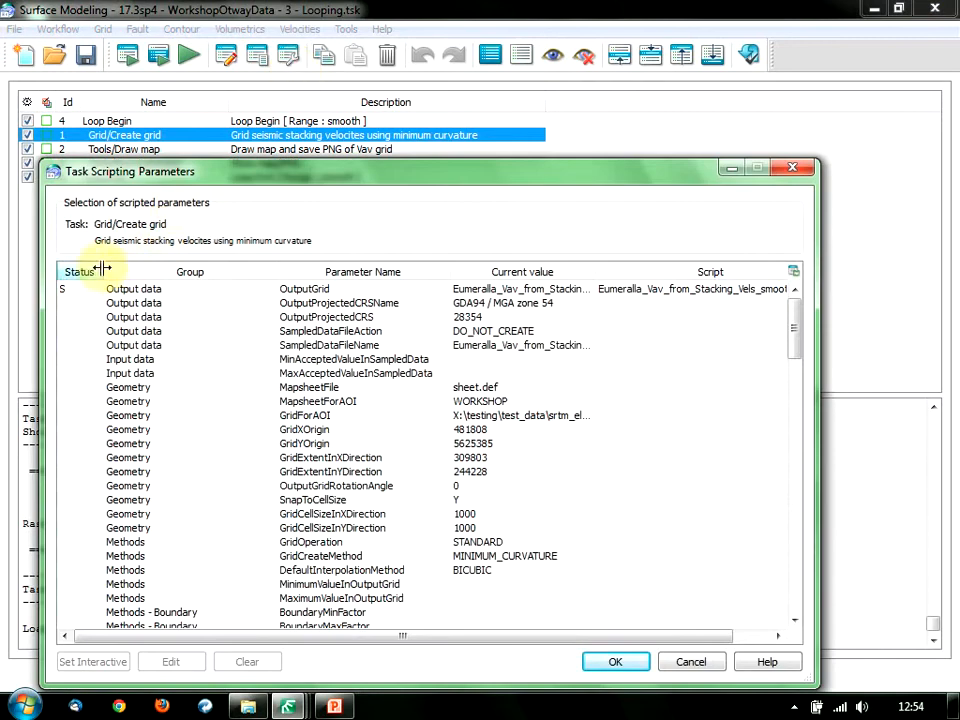
left_click(87, 277)
left_click(87, 273)
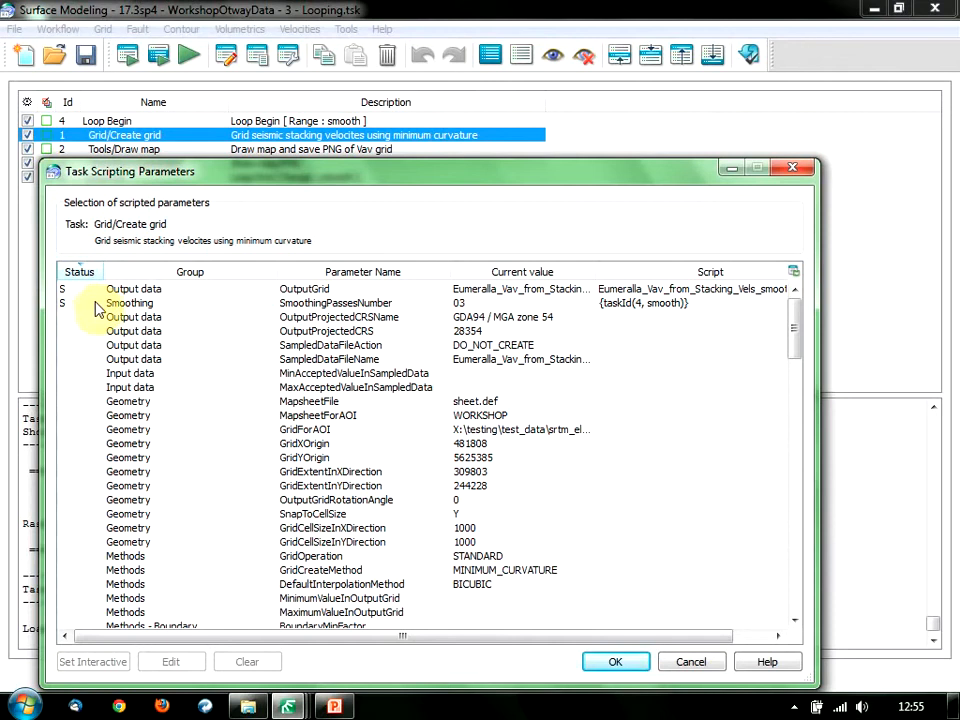
left_click(288, 308)
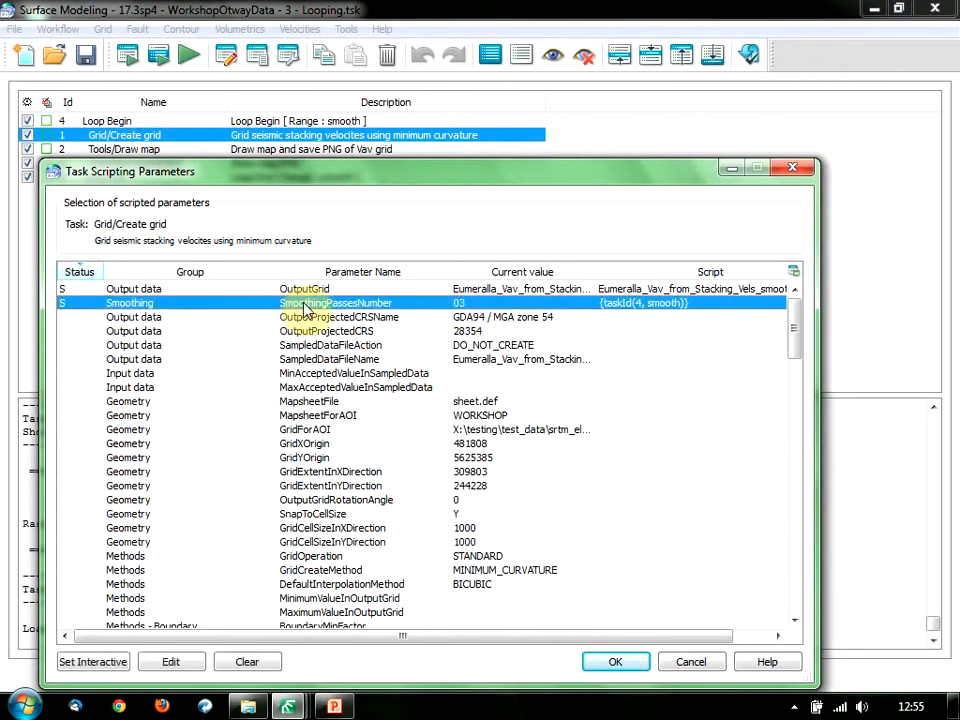
double_click(304, 306)
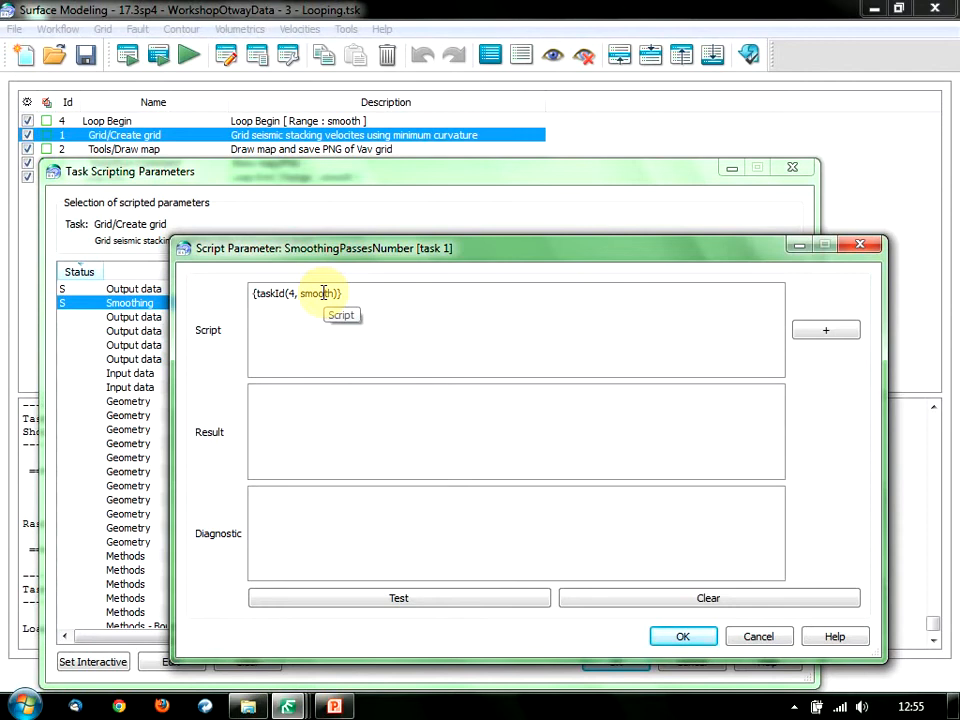
left_click(757, 637)
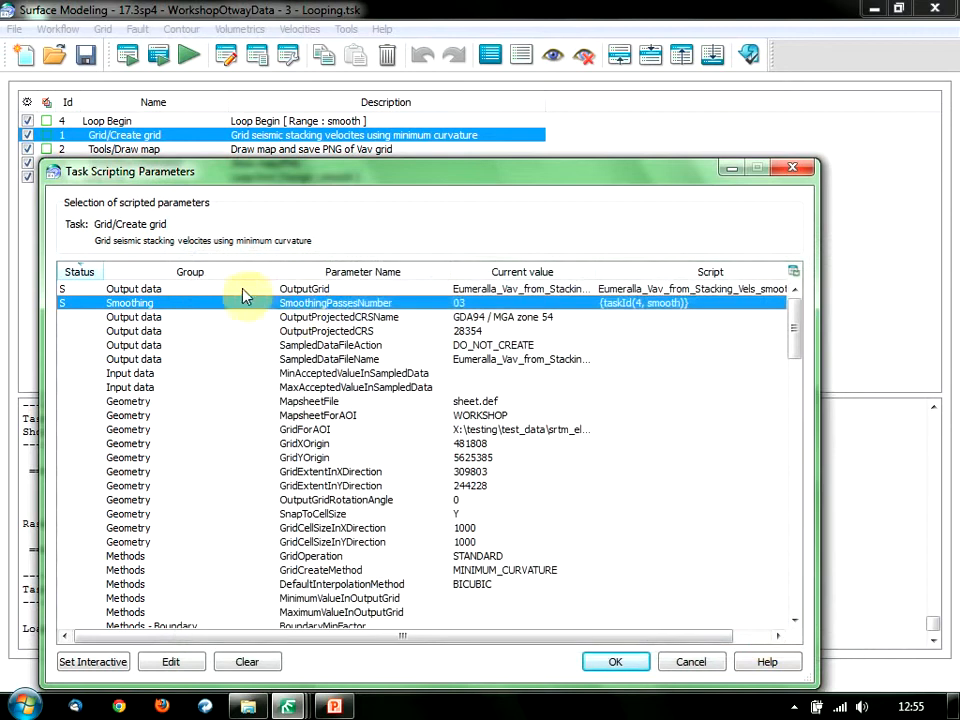
Inspect the OutputGrid script's file name prefix, then cancel both scripting dialogs unchanged.
left_click(245, 290)
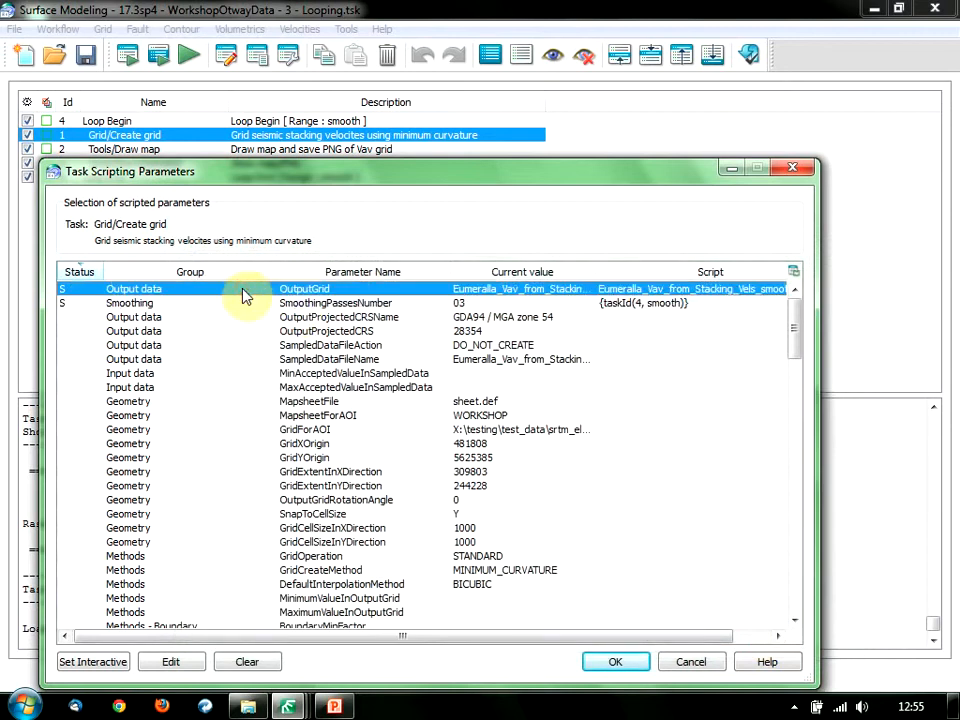
double_click(245, 295)
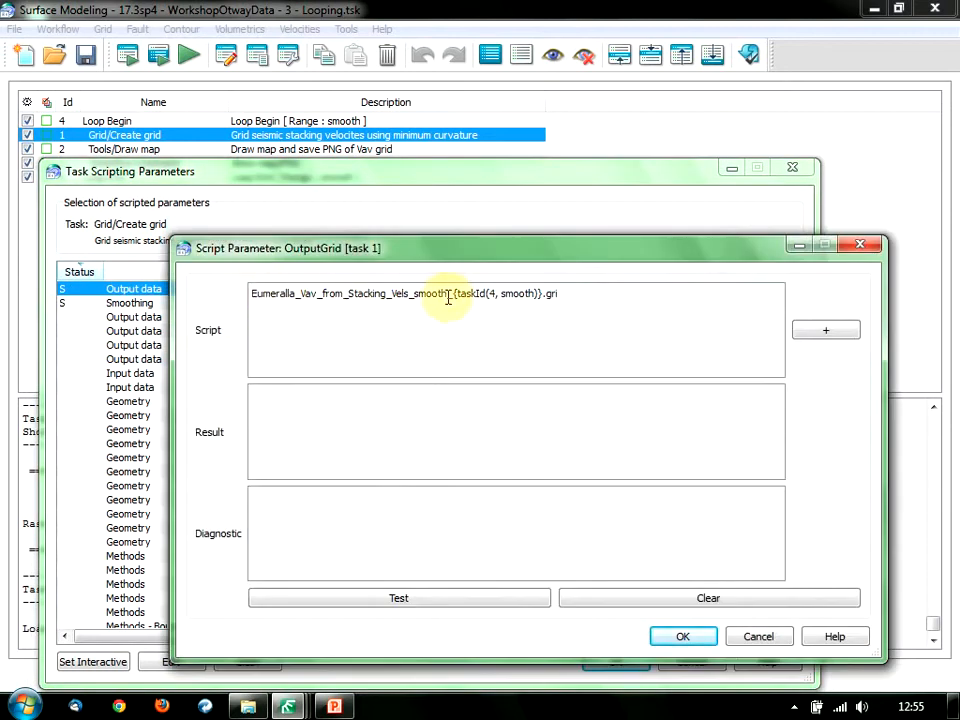
left_click_drag(444, 296, 251, 292)
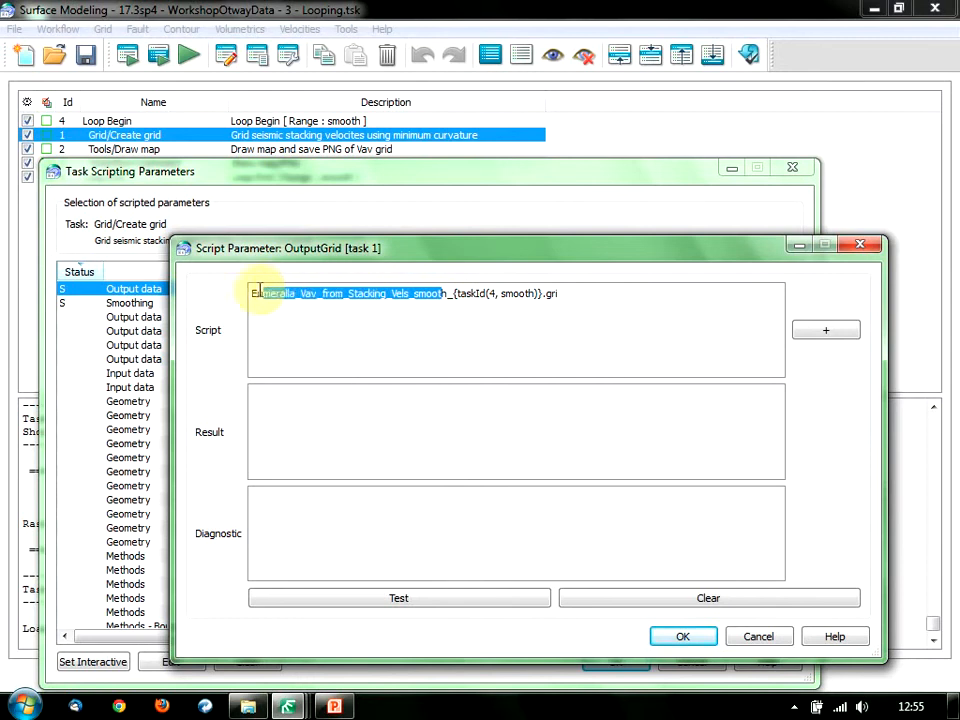
double_click(436, 296)
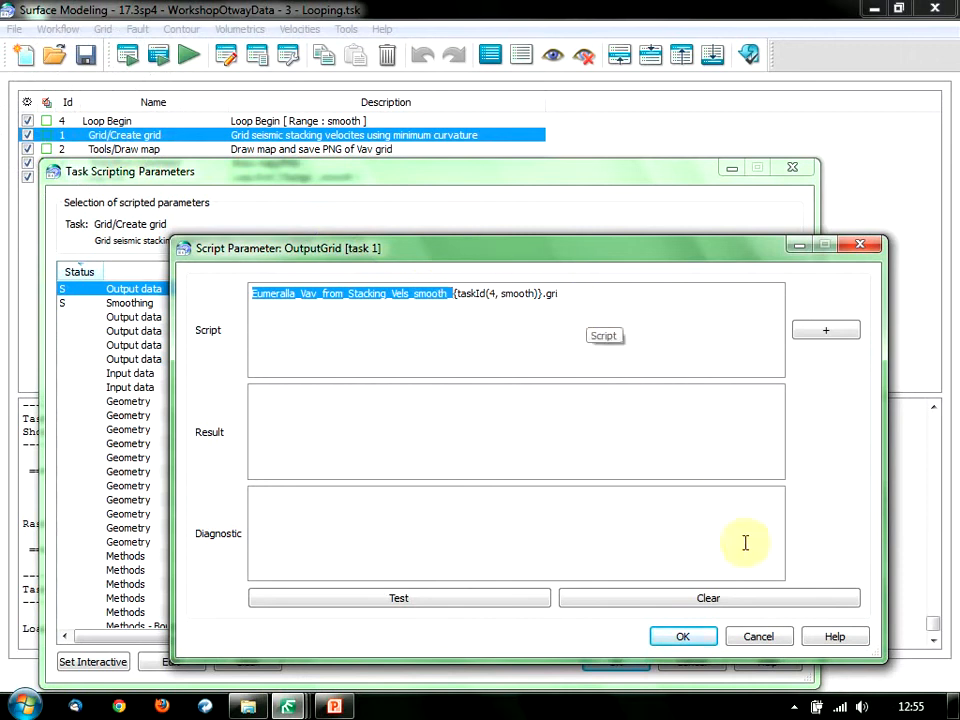
left_click(756, 636)
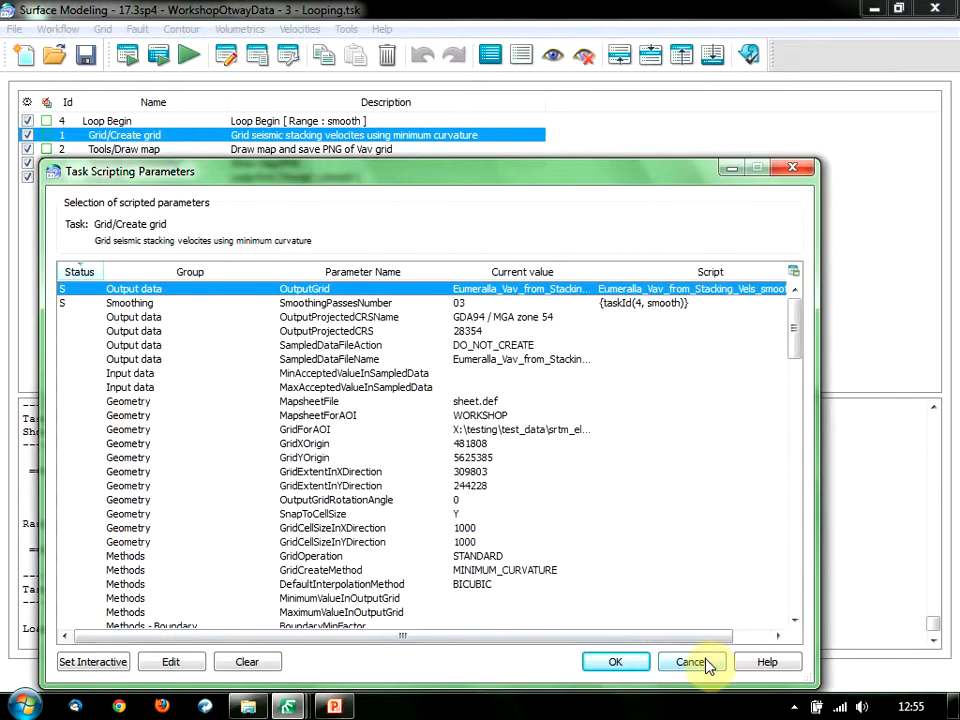
left_click(707, 664)
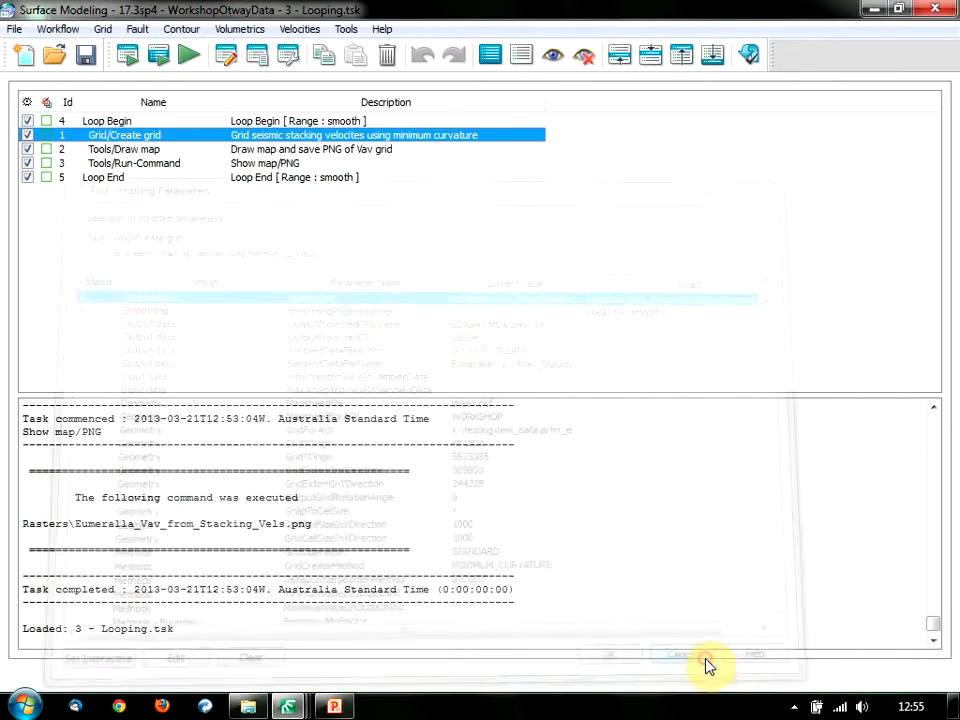
Run the Looping workflow, accepting the overwrite of the three smoothed Vav grids.
left_click(197, 60)
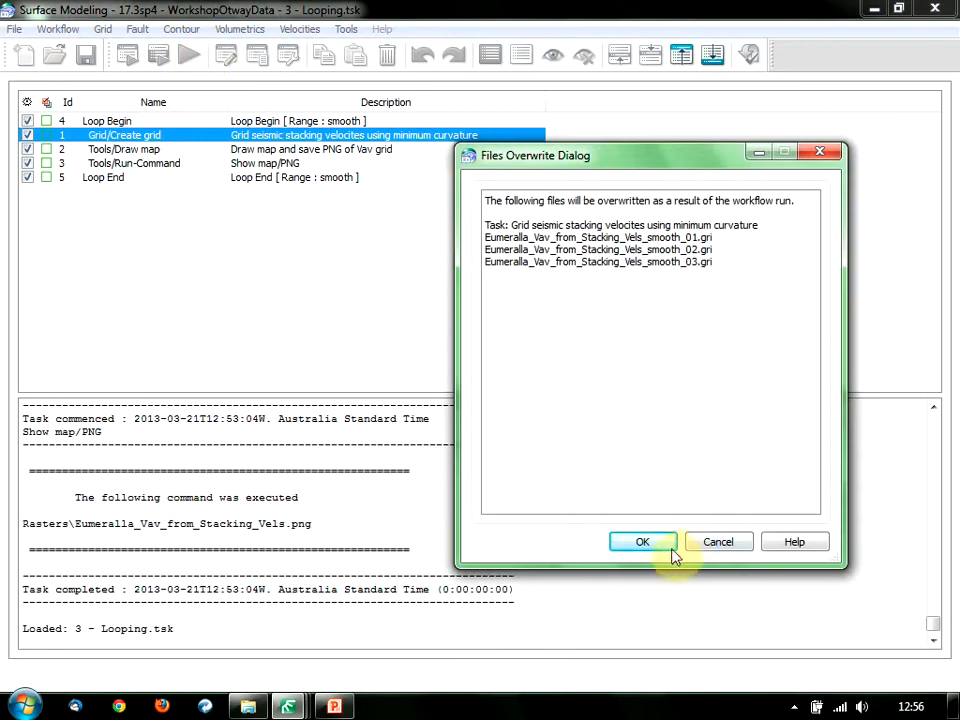
left_click(665, 549)
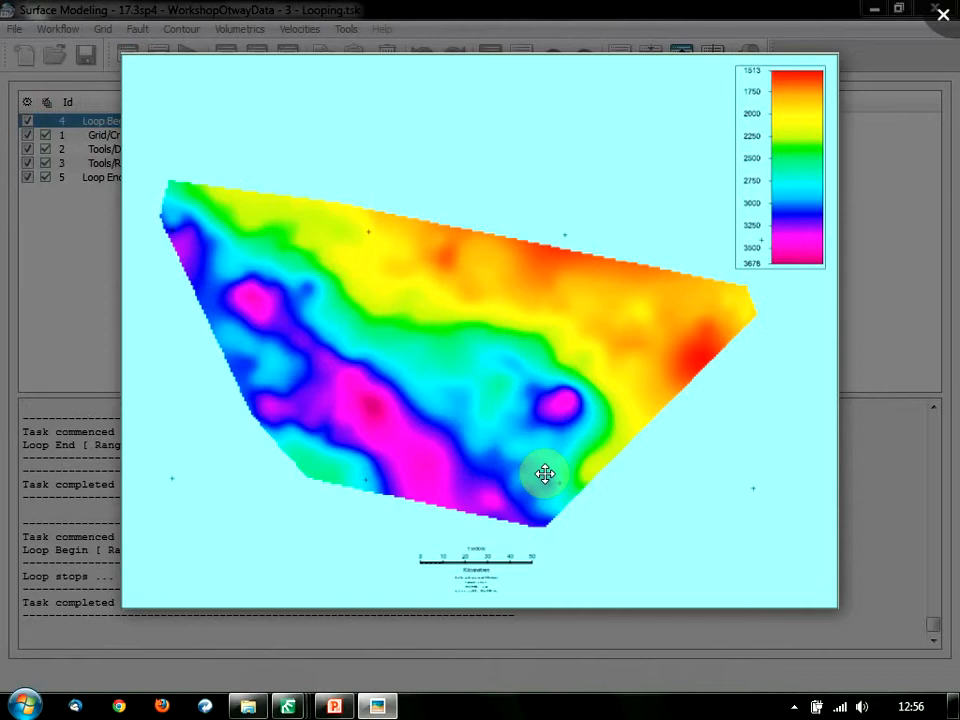
Window the viewer and flip between the original and smoothing pass 1–3 Vav maps.
left_click(446, 13)
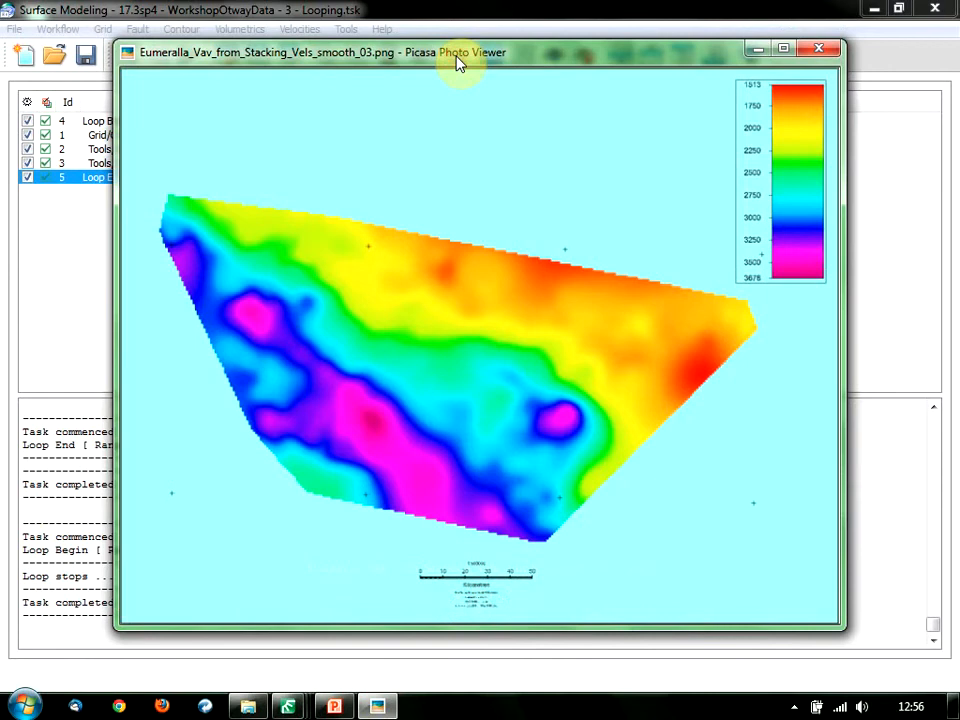
key("Left")
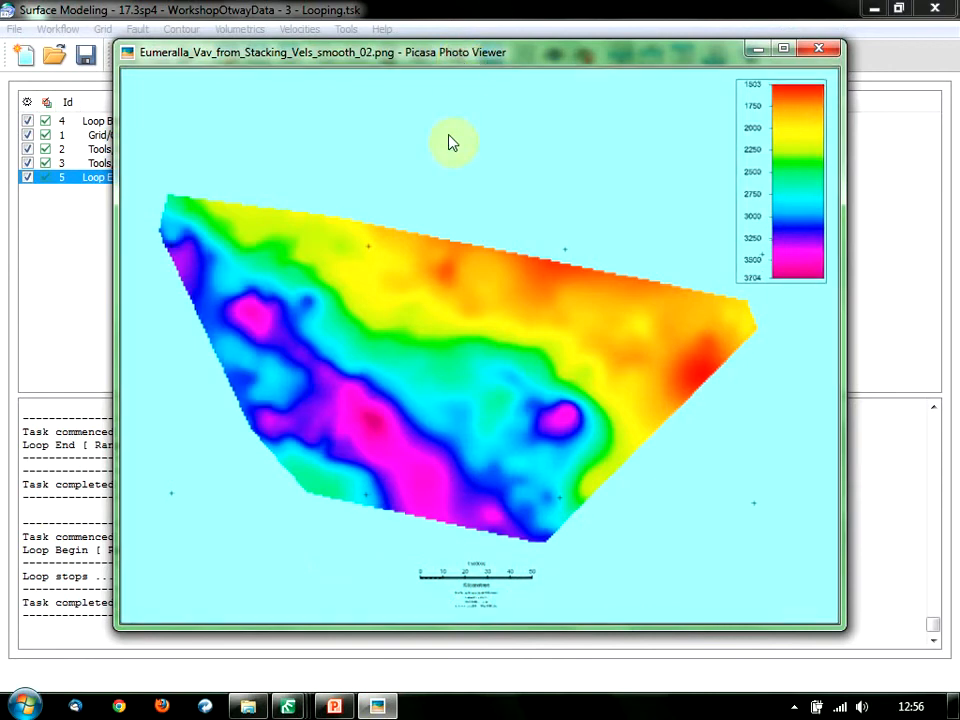
key("Left")
key("Left")
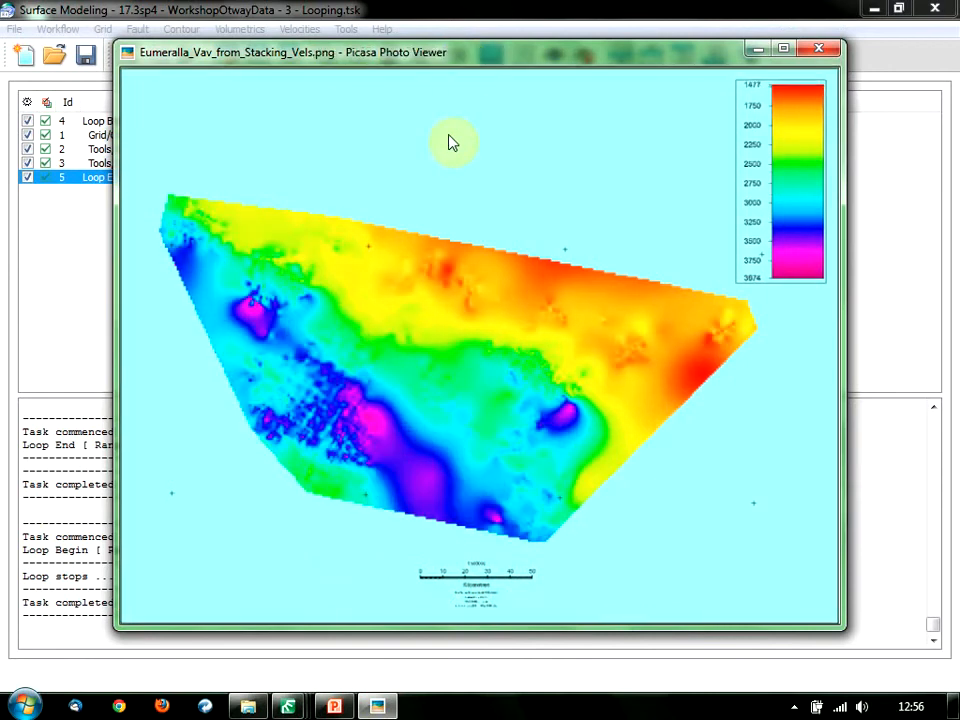
key("Right")
key("Right")
key("Right")
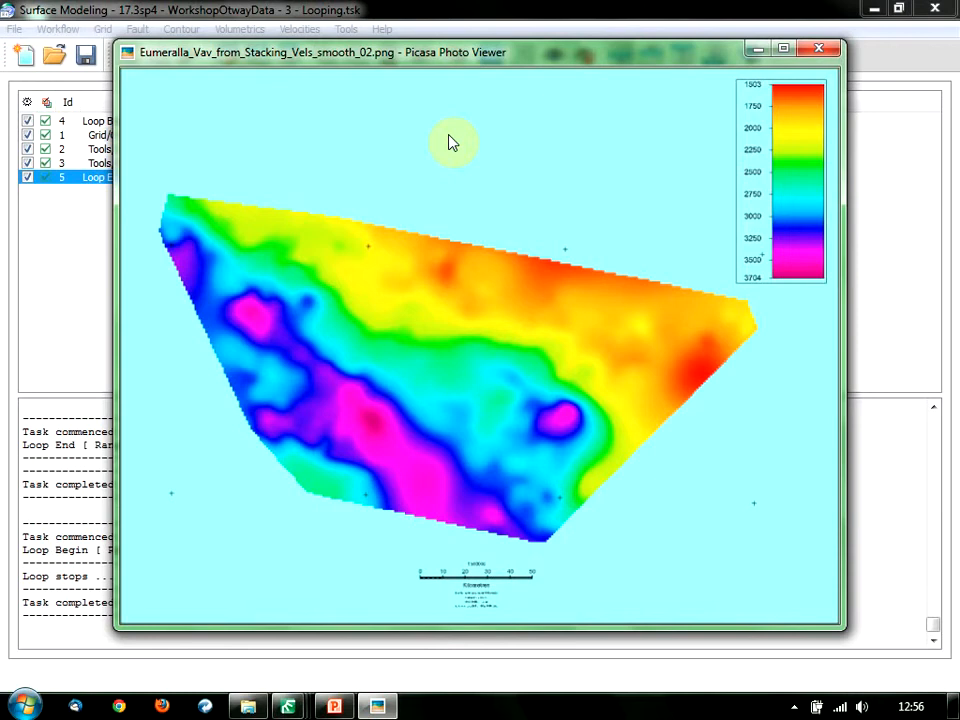
key("Left")
key("Left")
key("Left")
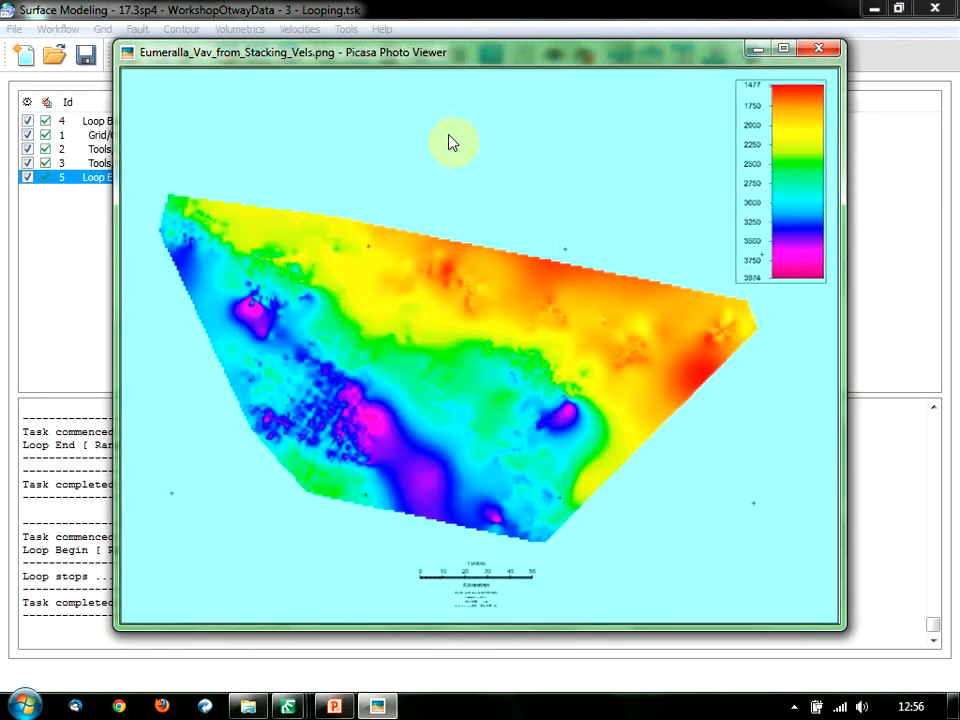
mouse_move(343, 386)
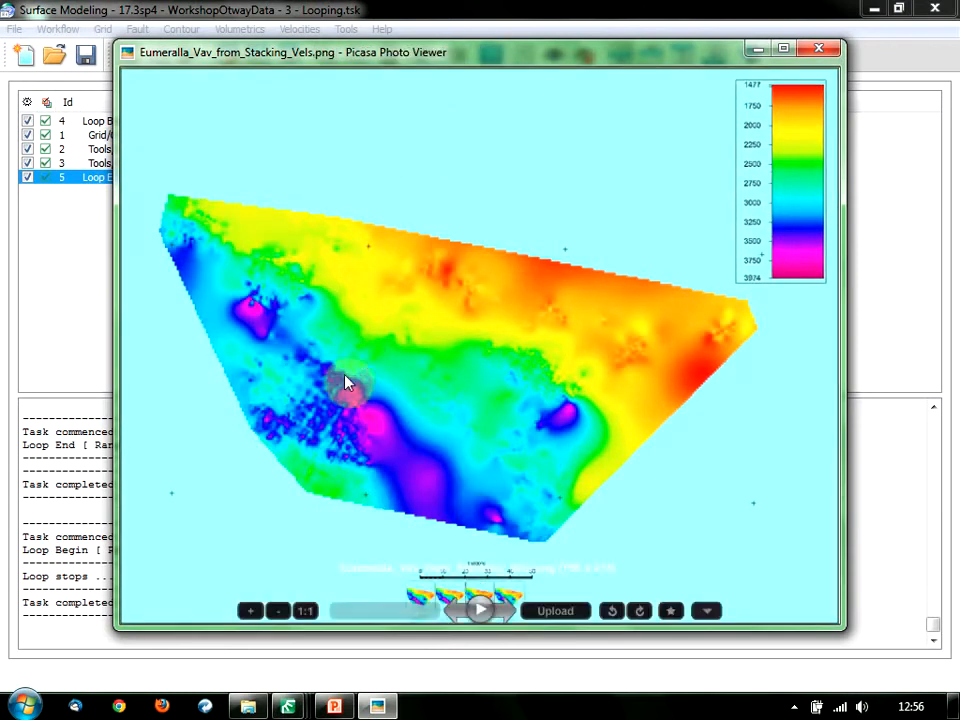
key("Right")
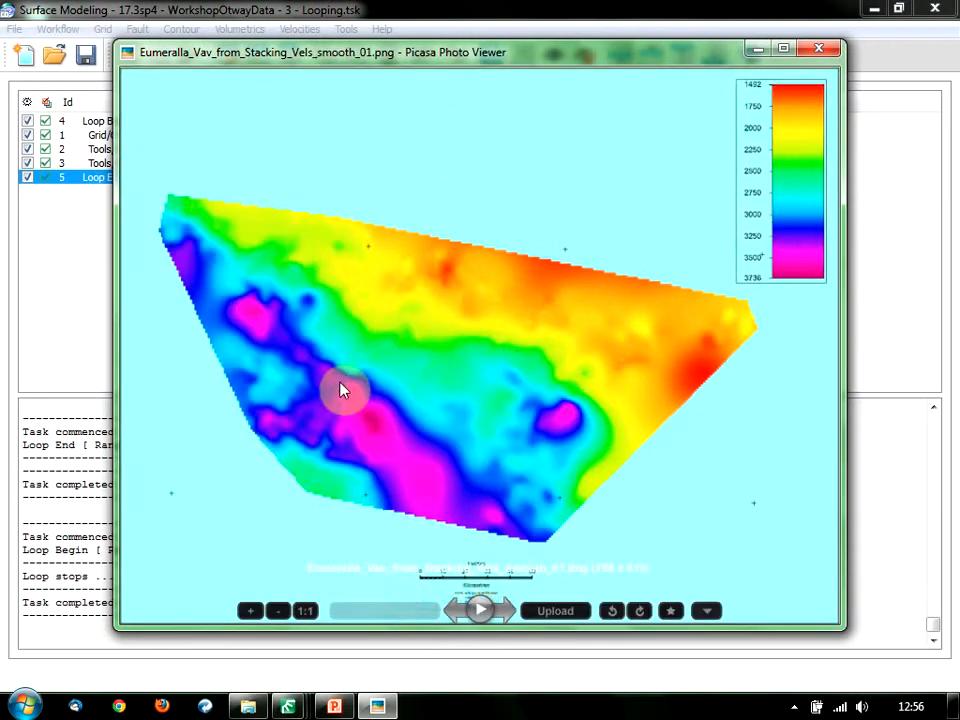
key("Right")
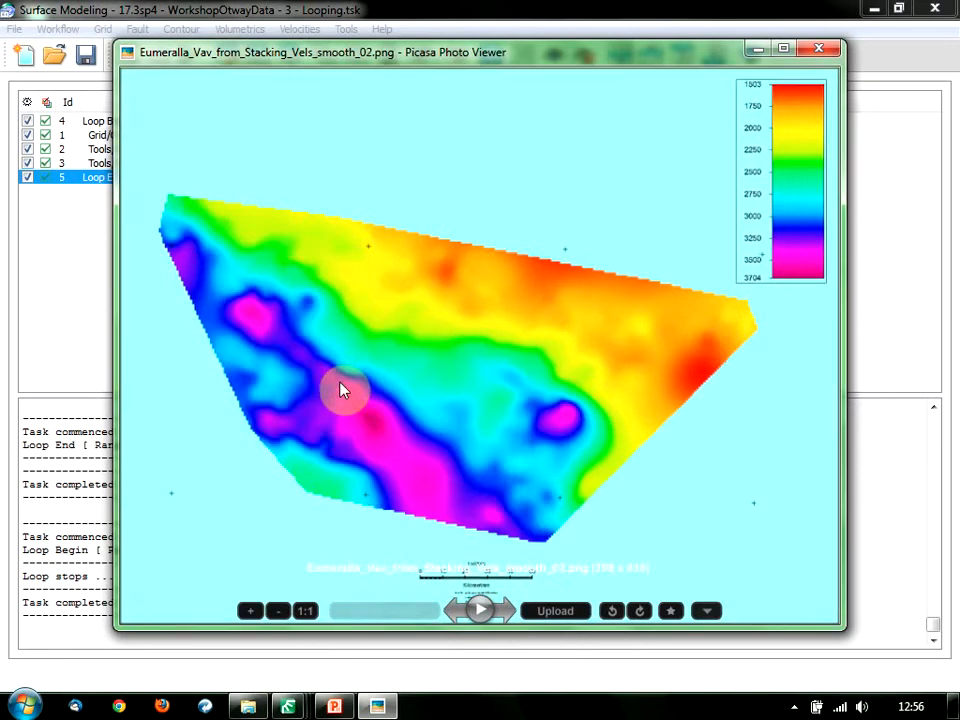
key("Right")
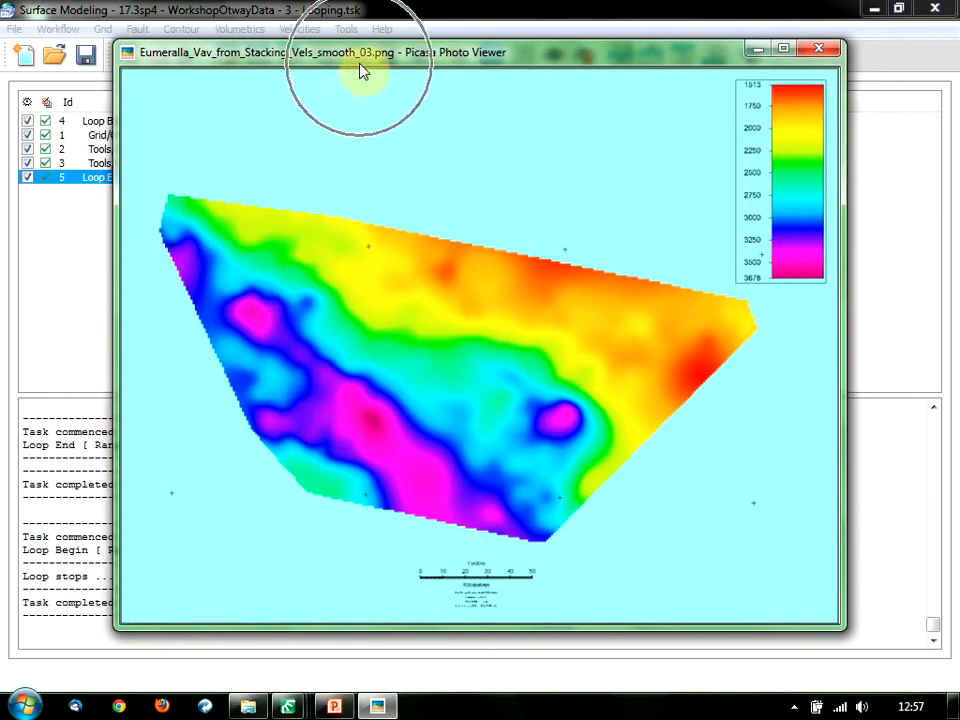
Step back through passes 2, 1 and the original, compare passes 2 and 3, then close the viewer.
key("Left")
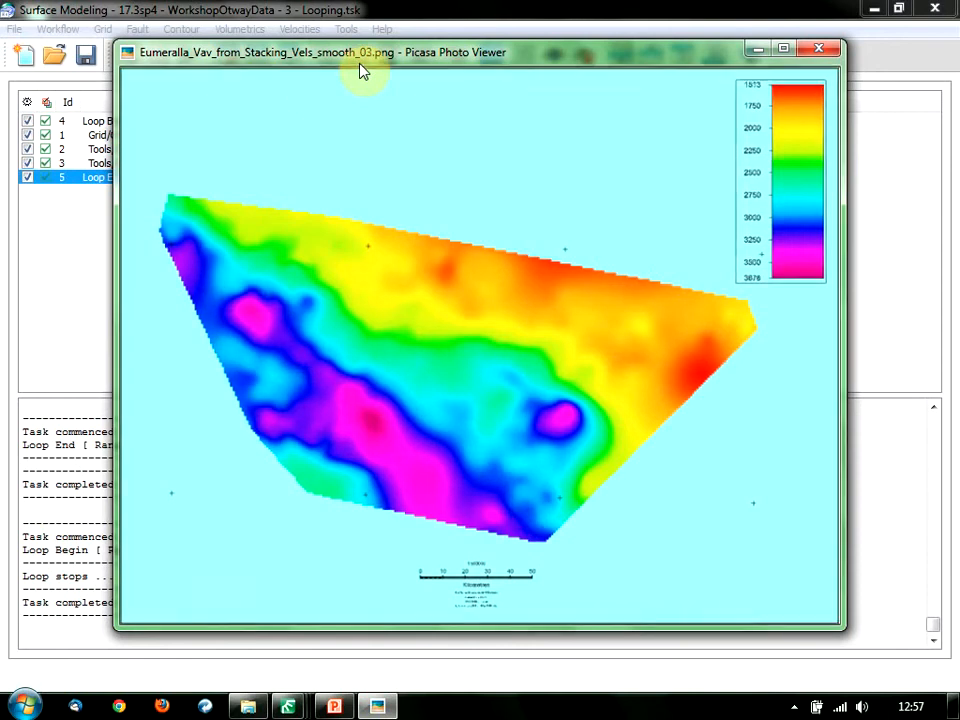
key("Left")
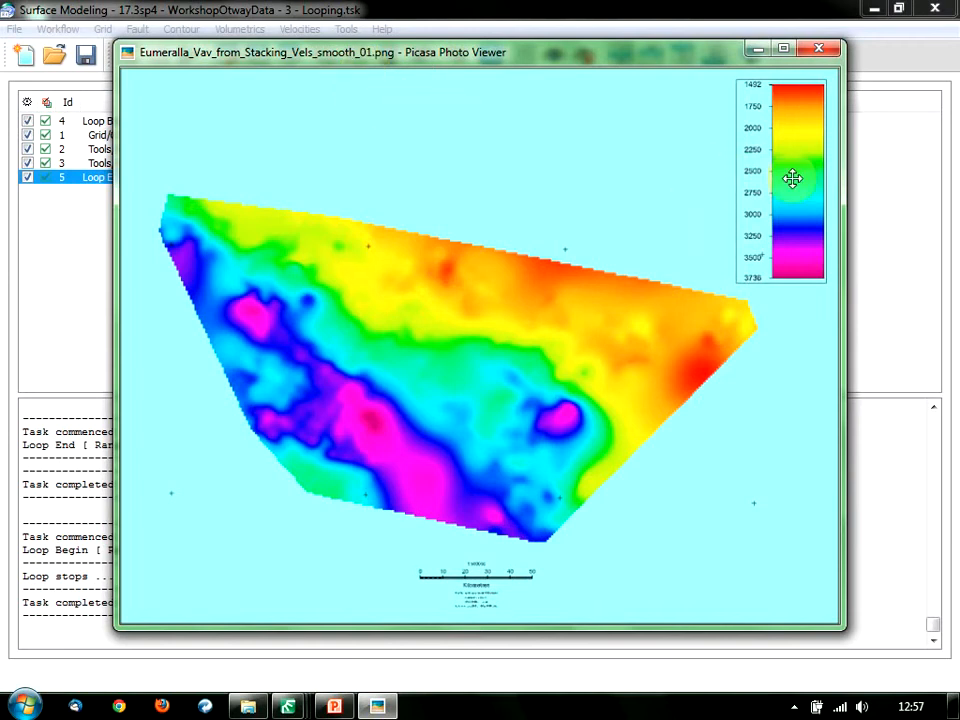
key("ctrl")
key("Left")
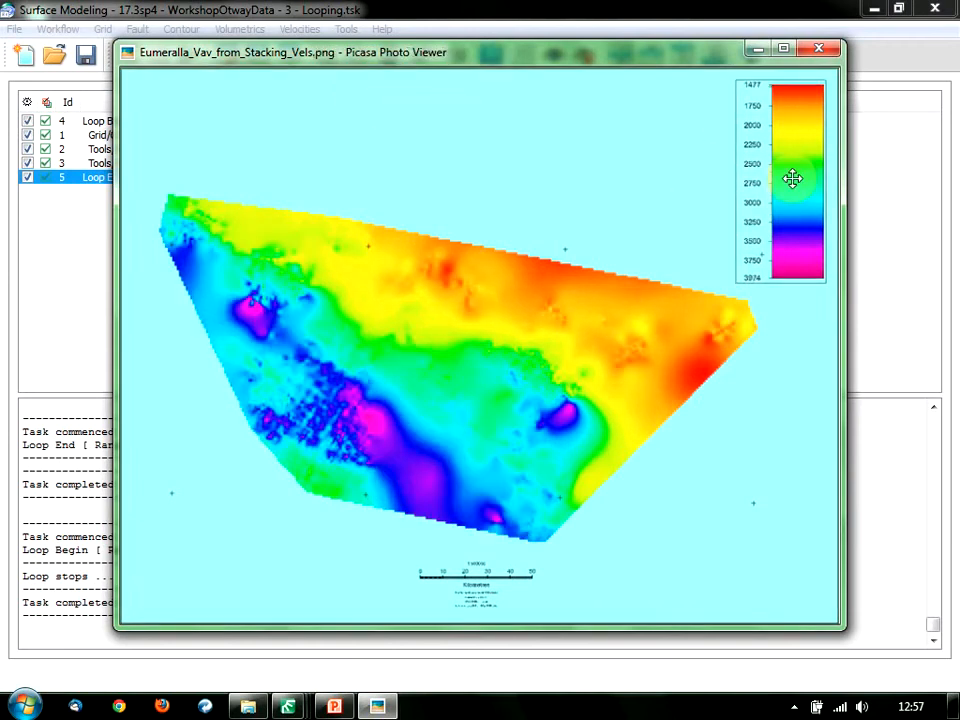
key("Left")
key("Left")
key("Right")
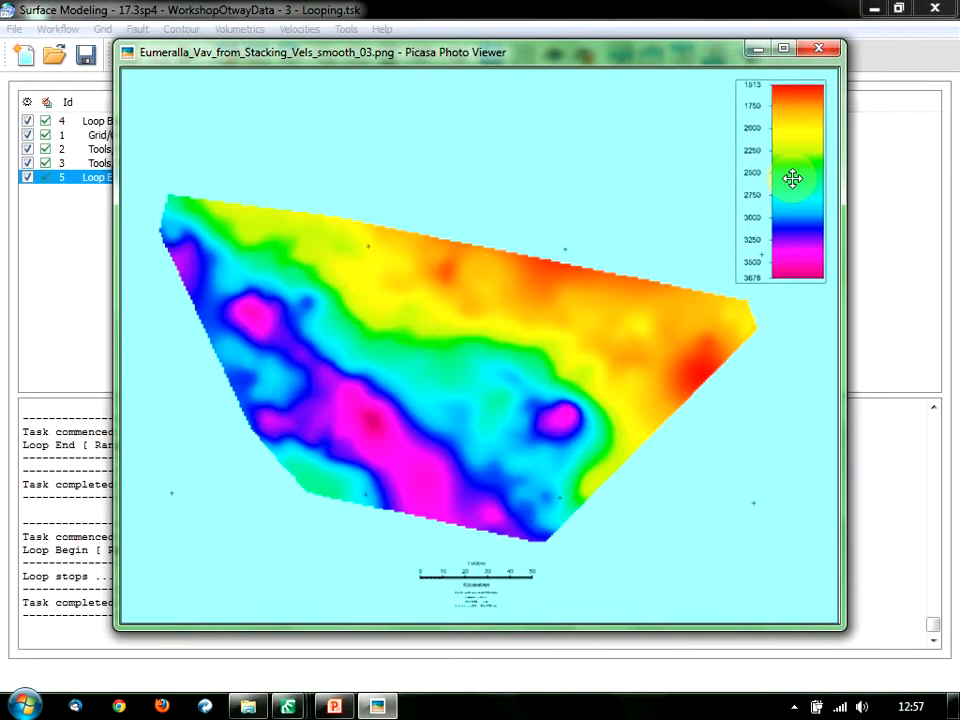
key("Right")
key("Left")
mouse_move(512, 547)
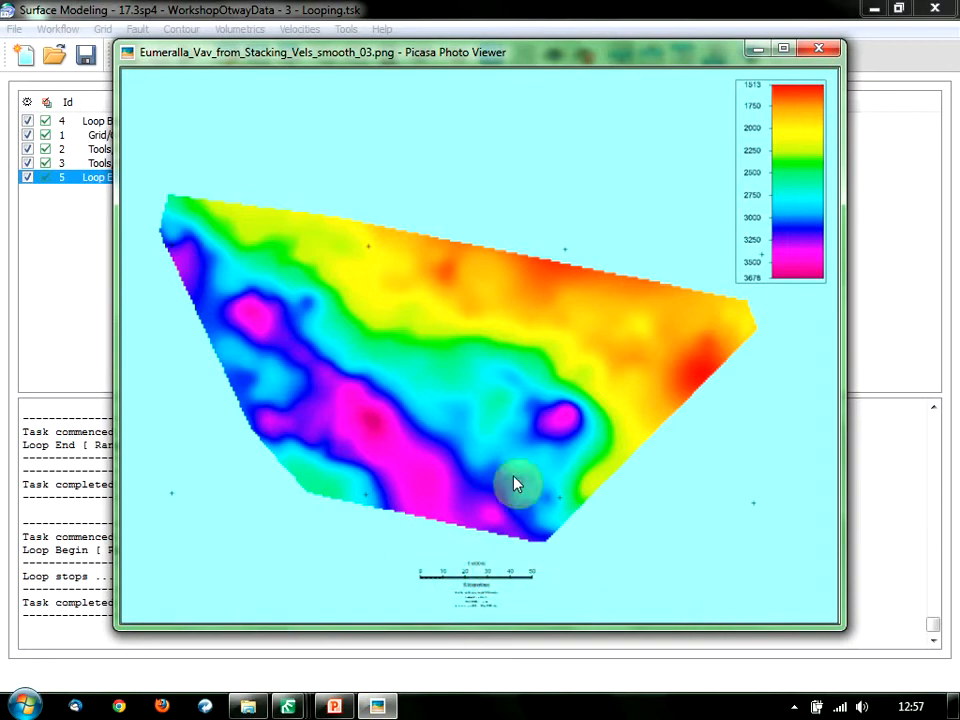
left_click(826, 52)
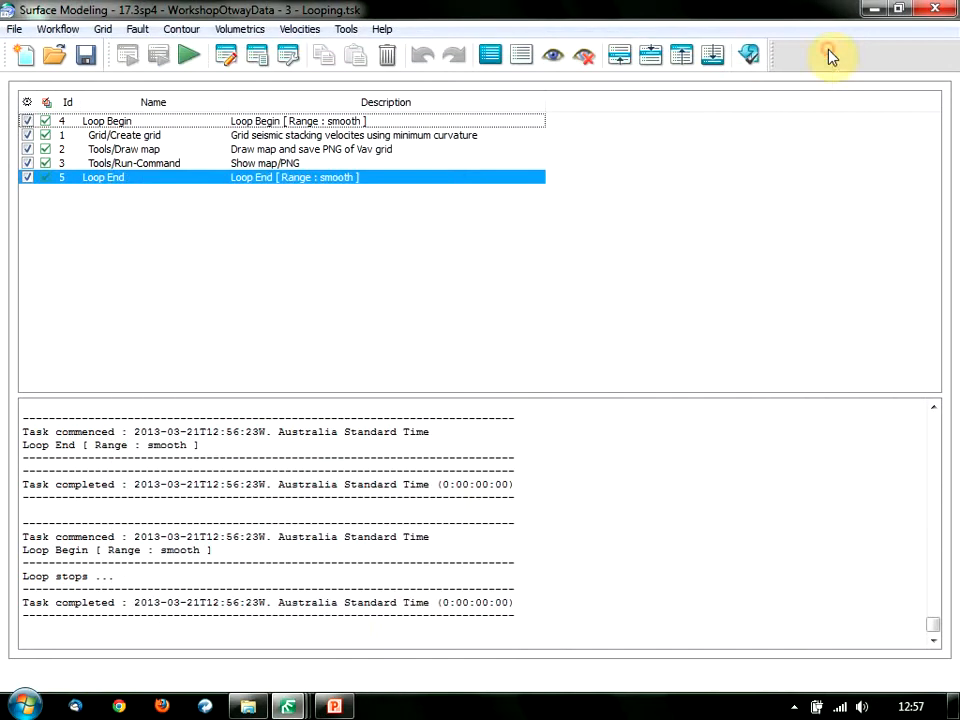
Present the PowerPoint deck from the DEMO slide and advance to FINAL THOUGHTS, revealing its bullets.
left_click(336, 707)
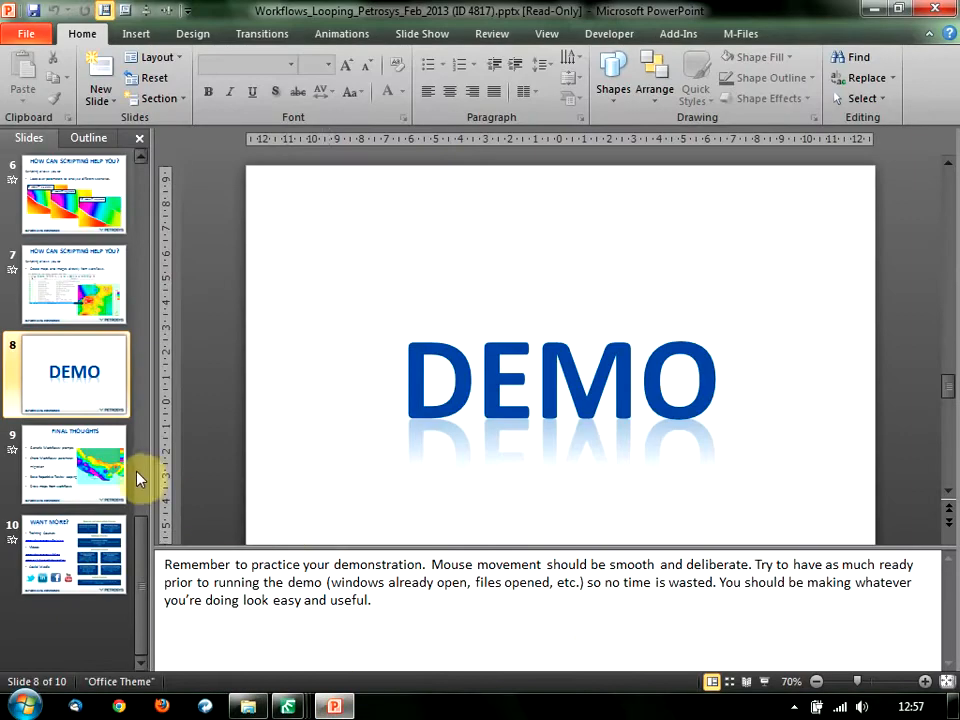
left_click(767, 681)
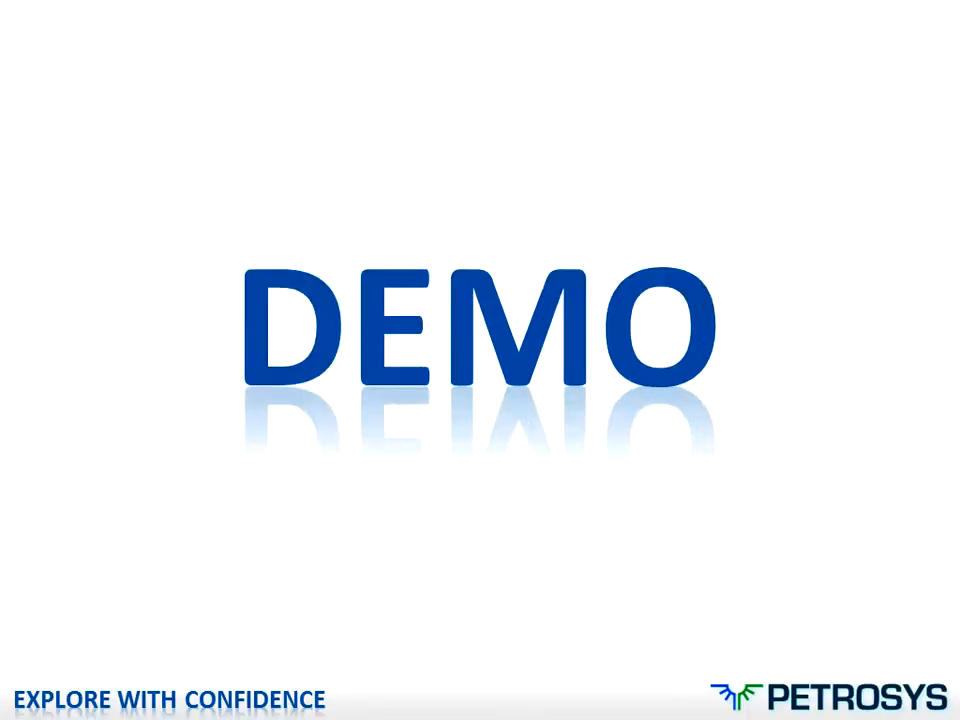
key("Right")
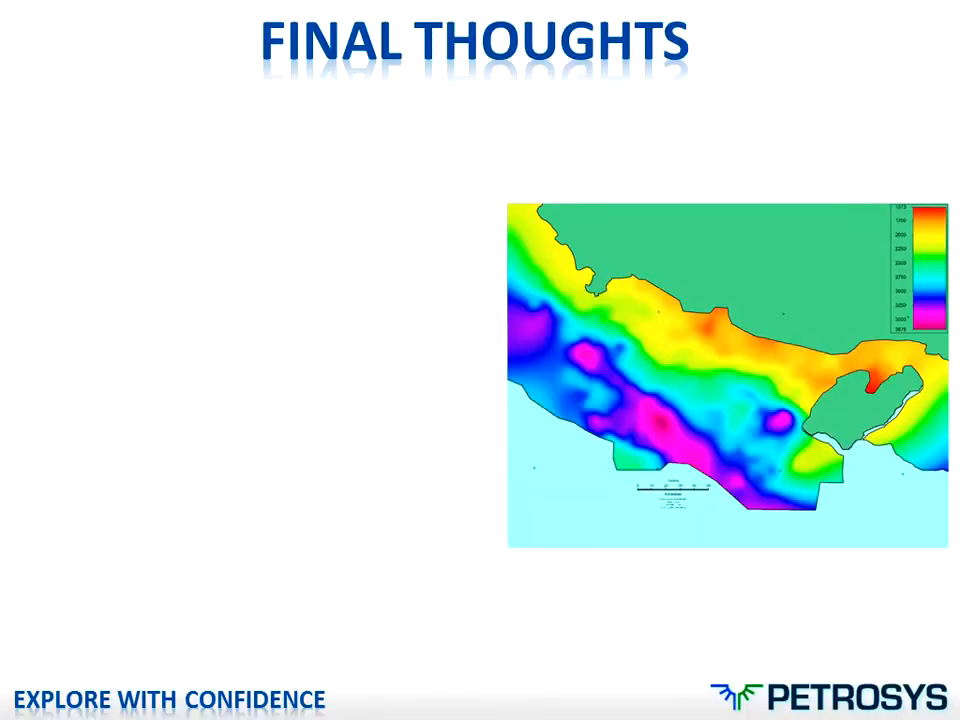
key("Right")
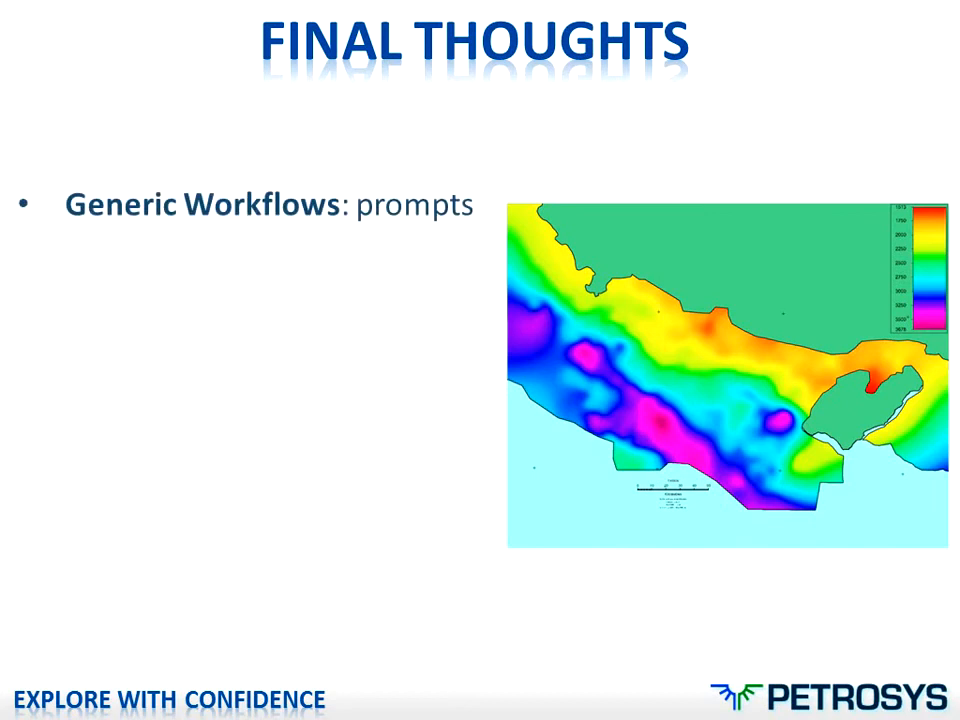